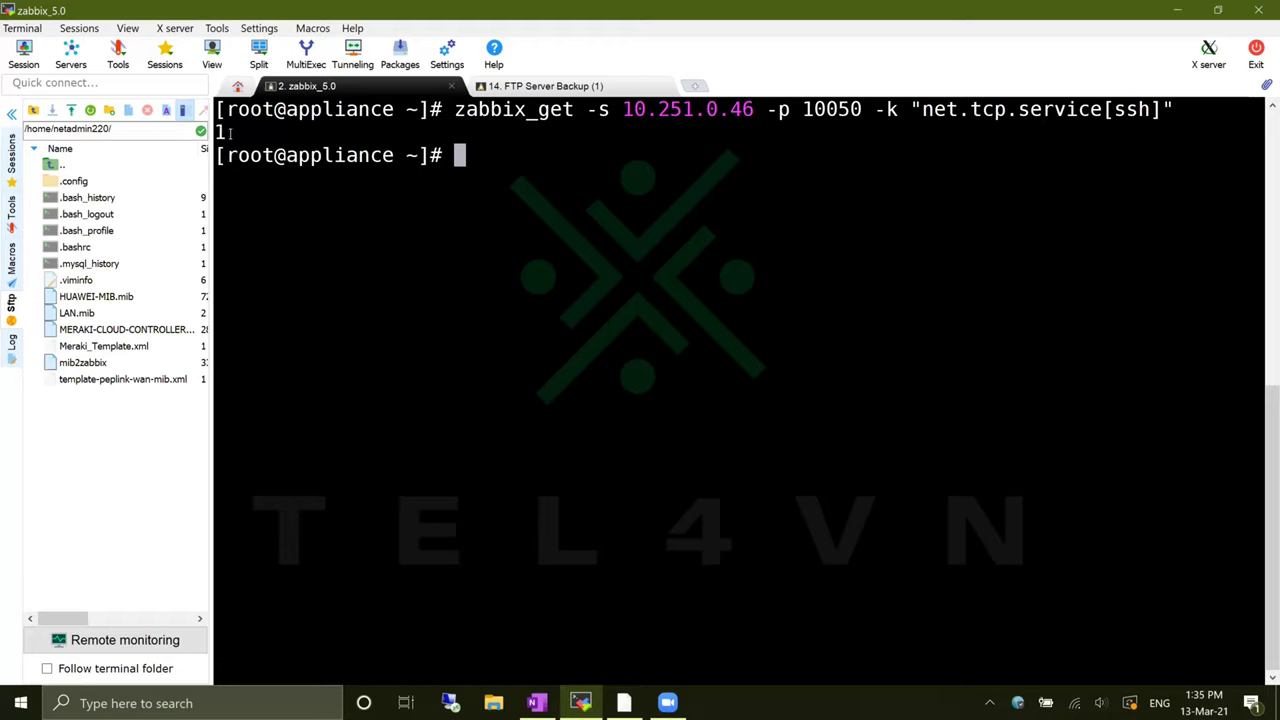
- Query the agent at 10.251.0.46 on port 10050 with zabbix_get for the key net.tcp.service[ftp]
triple_click(226, 128)
click(221, 130)
key(Up)
key(Left)
key(Left)
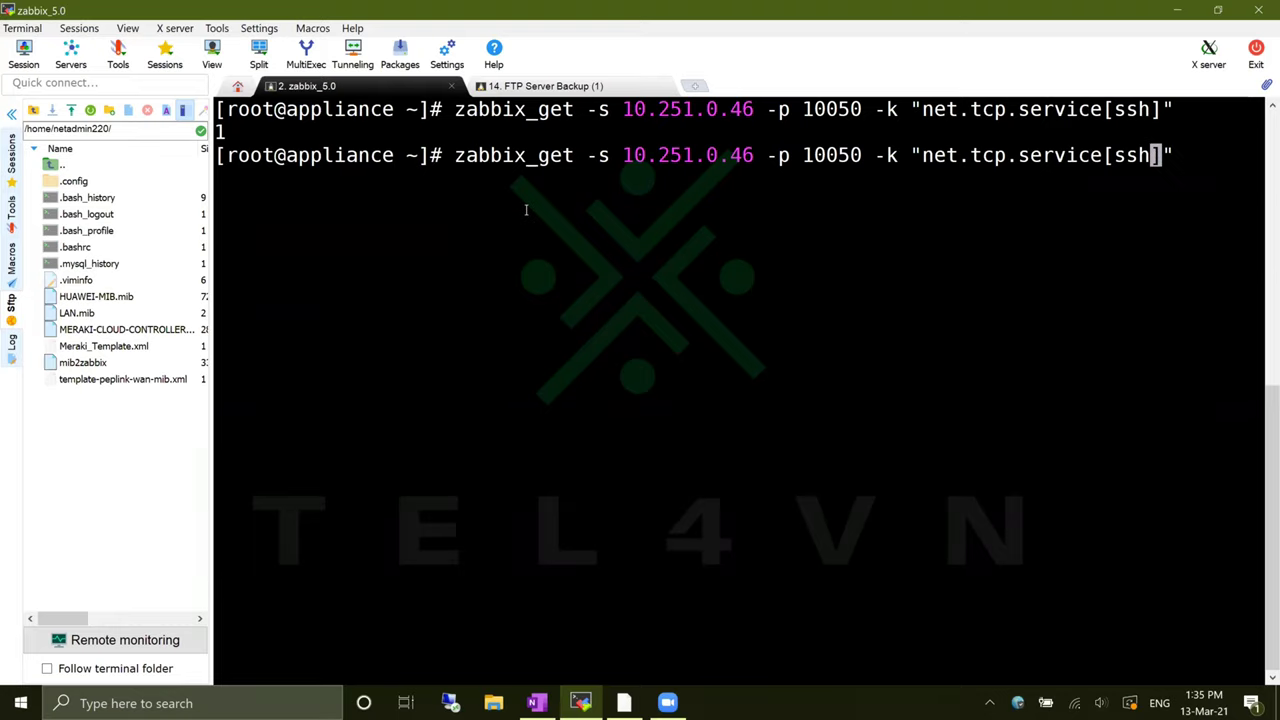
key(BackSpace)
key(BackSpace)
key(BackSpace)
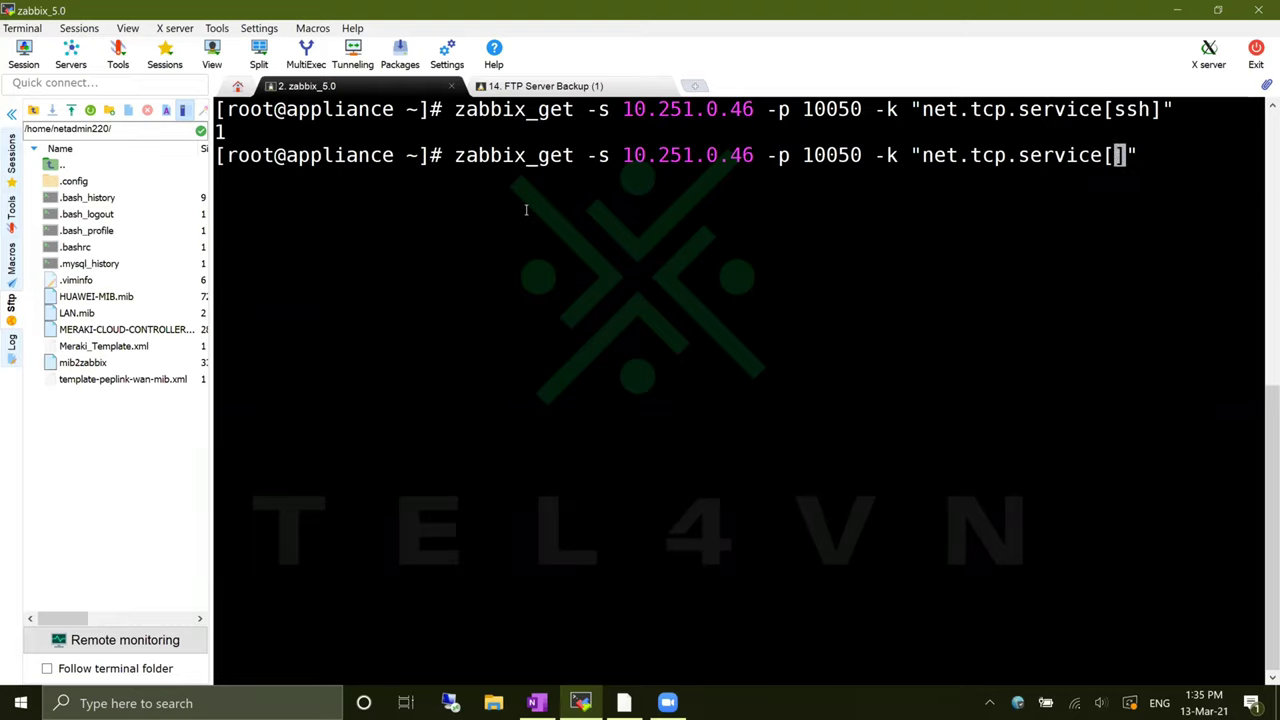
text(ntp)
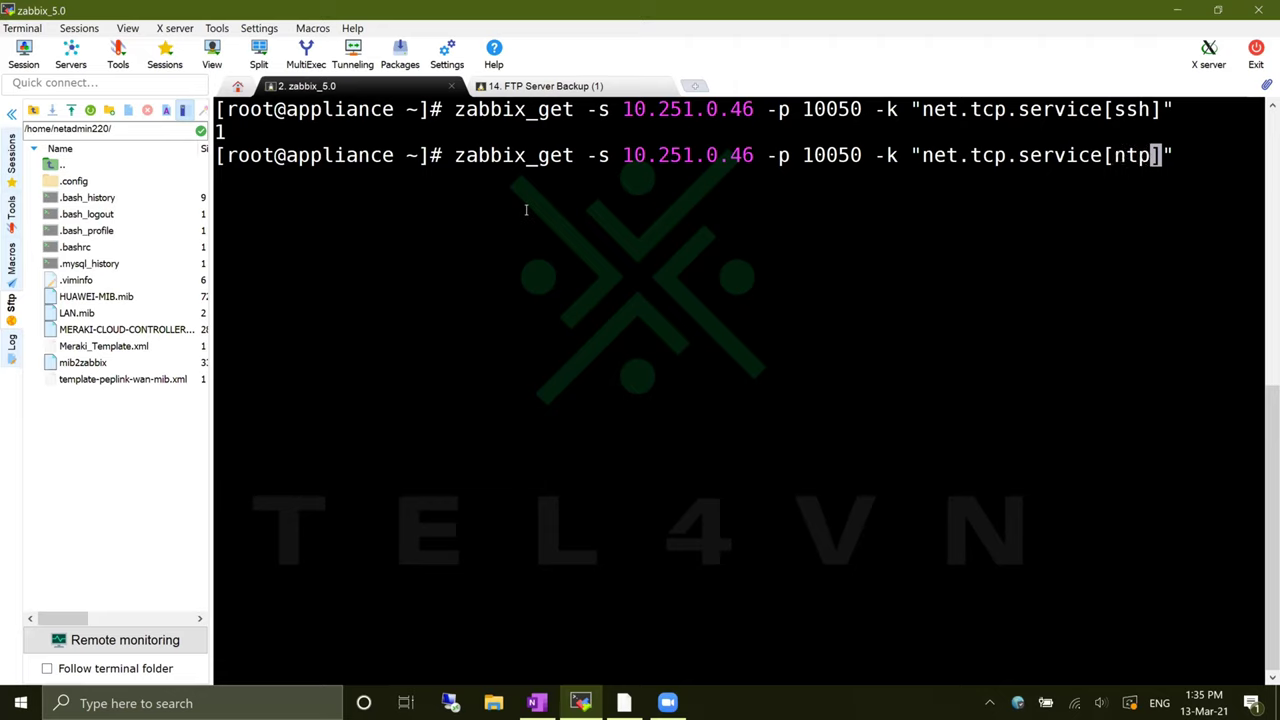
key(BackSpace)
key(BackSpace)
key(BackSpace)
text(ntp)
key(BackSpace)
key(BackSpace)
key(BackSpace)
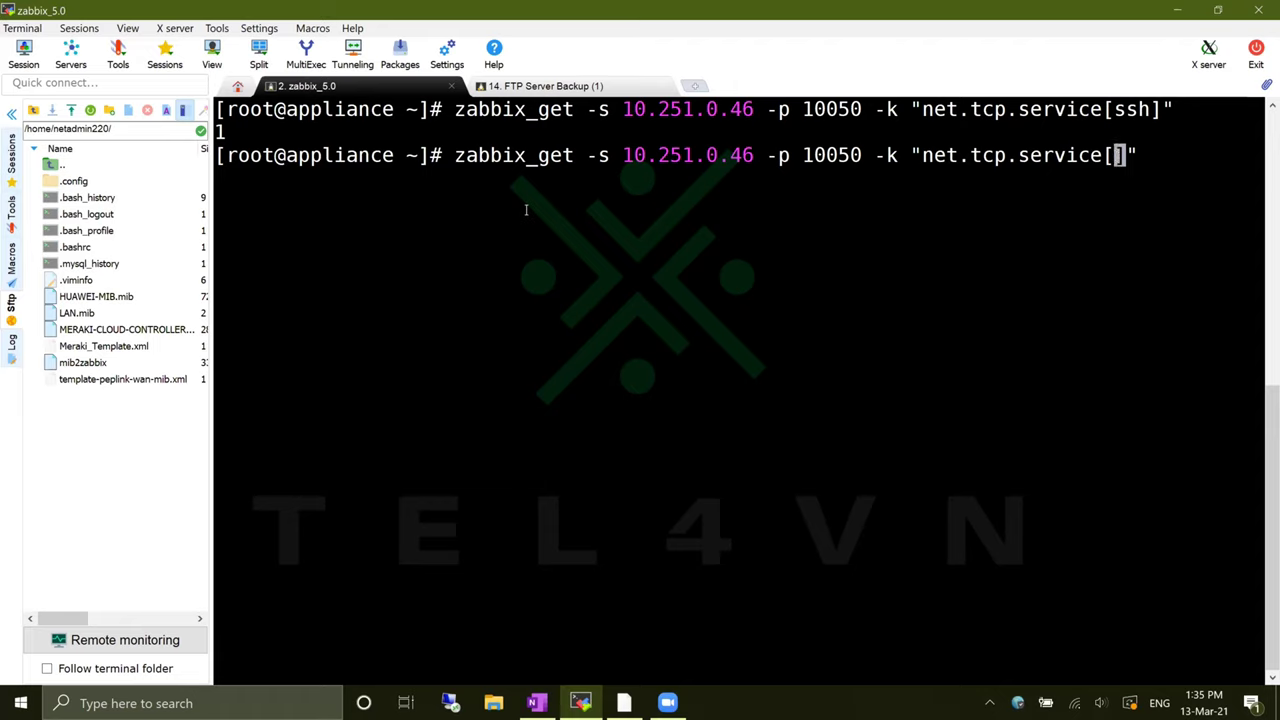
text(ftp)
key(Return)
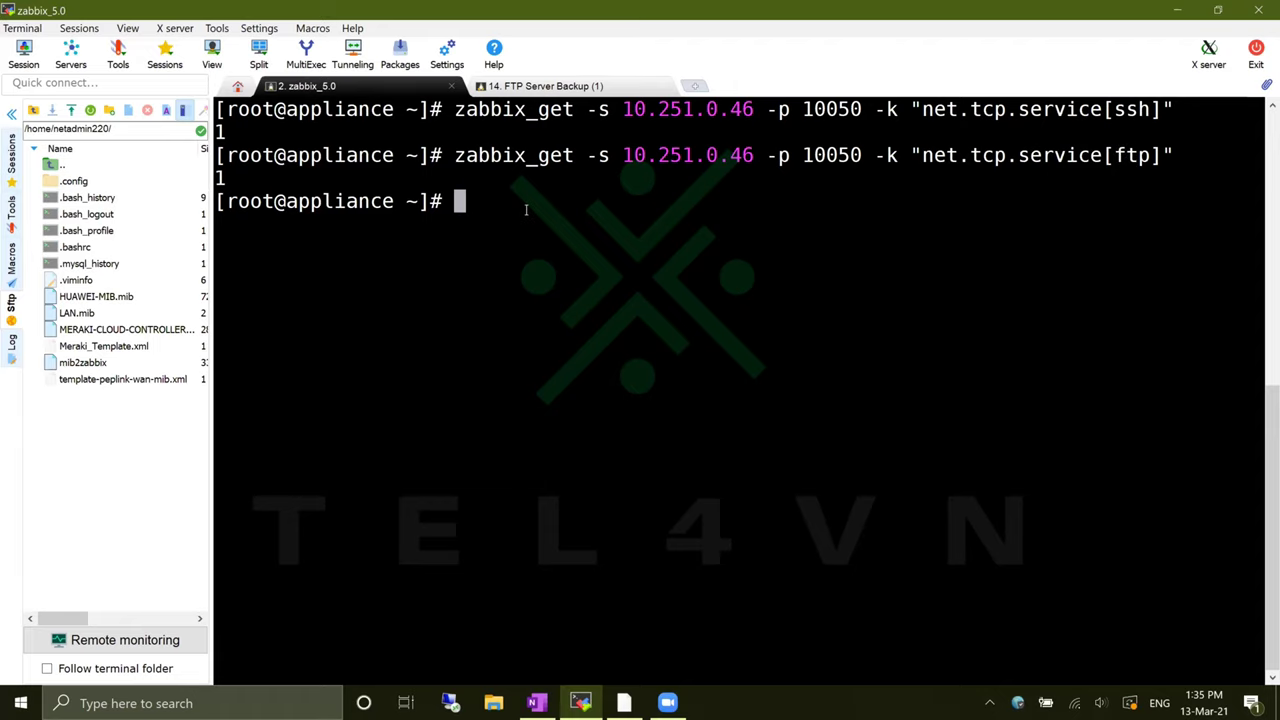
triple_click(228, 175)
click(438, 212)
- Query the agent at 10.251.0.46 on port 10050 with zabbix_get for the key net.udp.service[ntp]
key(Up)
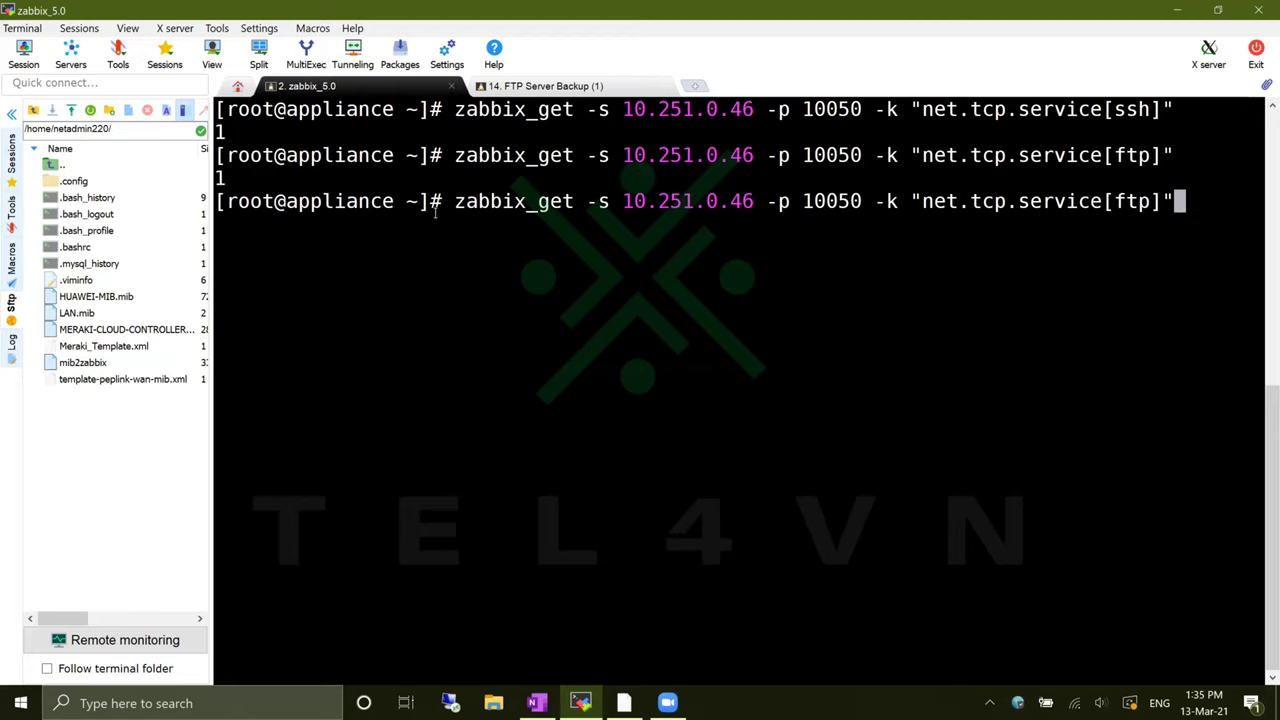
key(Left)
key(Left)
key(BackSpace)
key(BackSpace)
key(BackSpace)
text(nt)
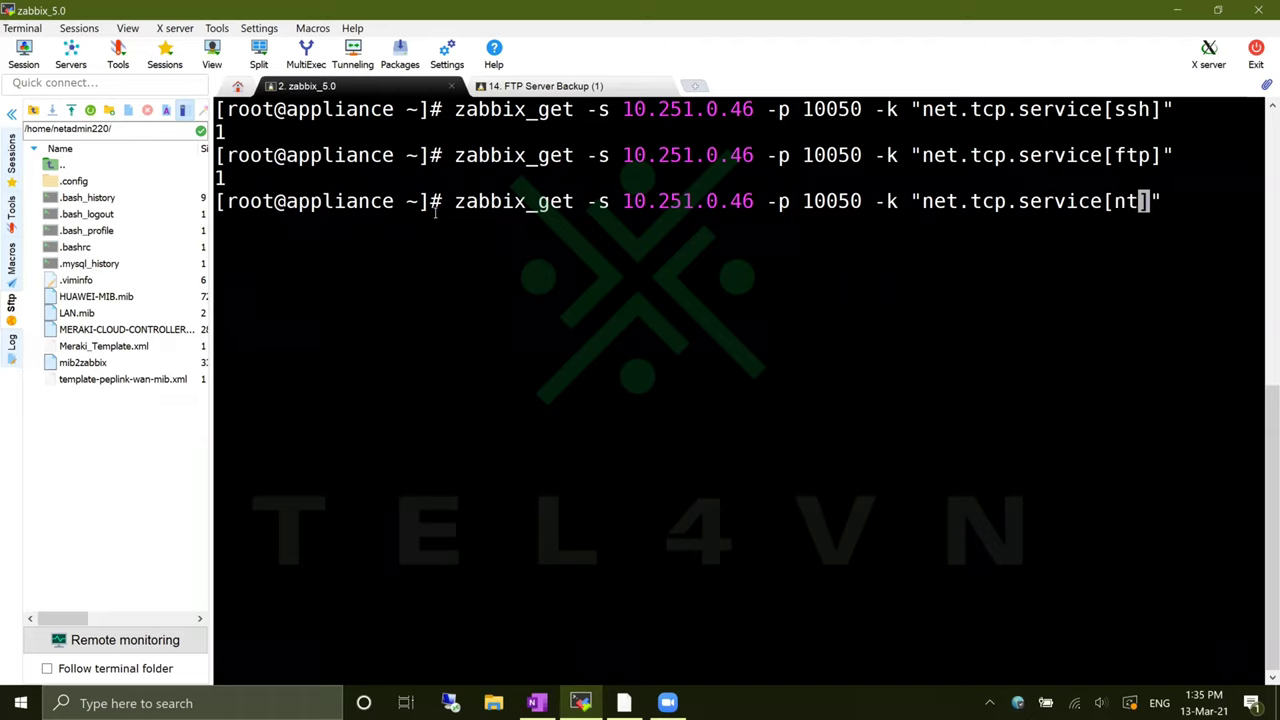
text(p)
key(Left)
key(Left)
key(Left)
key(Left)
key(Left)
key(Left)
key(Left)
key(Left)
key(Left)
key(Left)
key(Left)
key(Left)
key(Left)
key(BackSpace)
key(BackSpace)
text(ud)
key(Return)
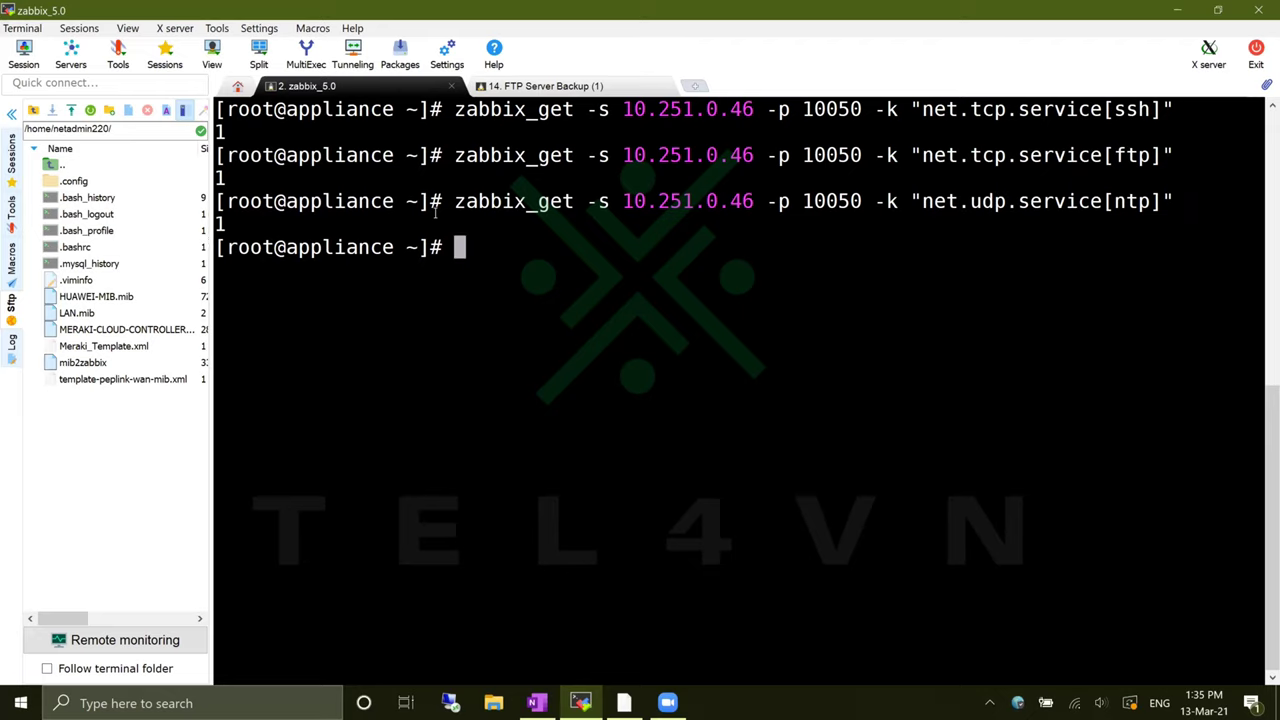
triple_click(255, 222)
triple_click(250, 131)
triple_click(249, 178)
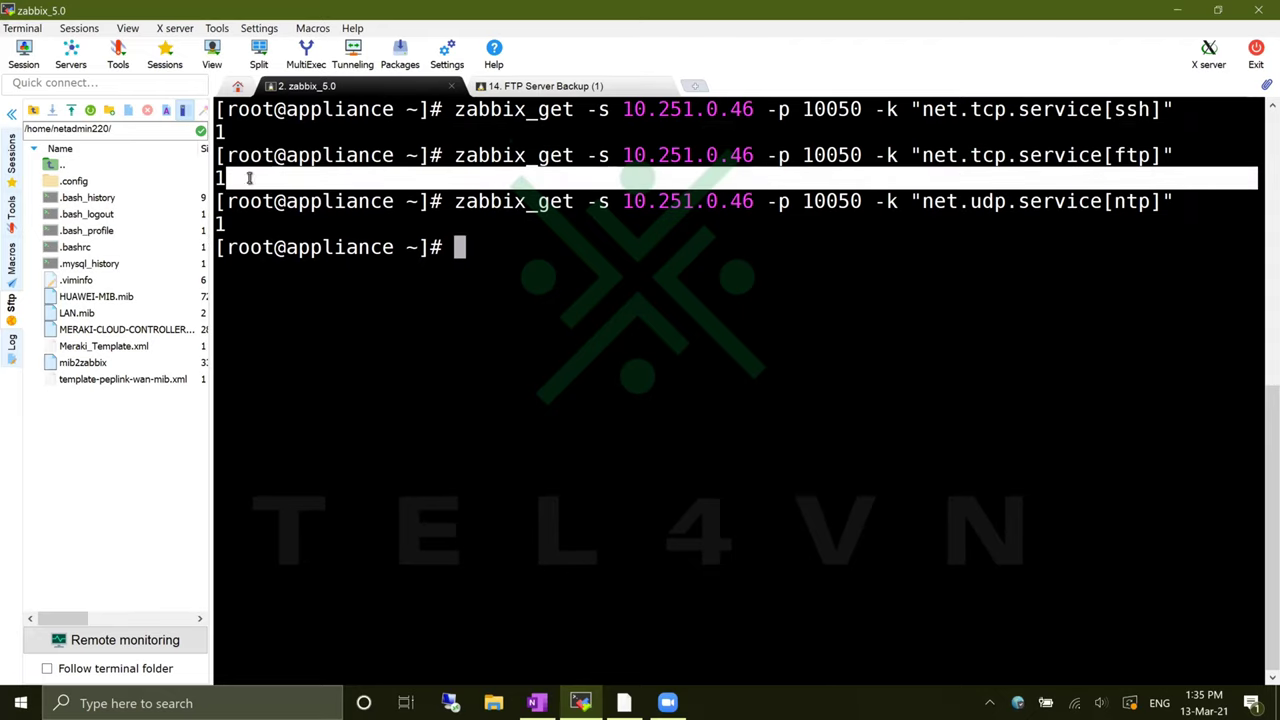
- Stop the ntpd service with systemctl in the FTP Server Backup session
click(590, 86)
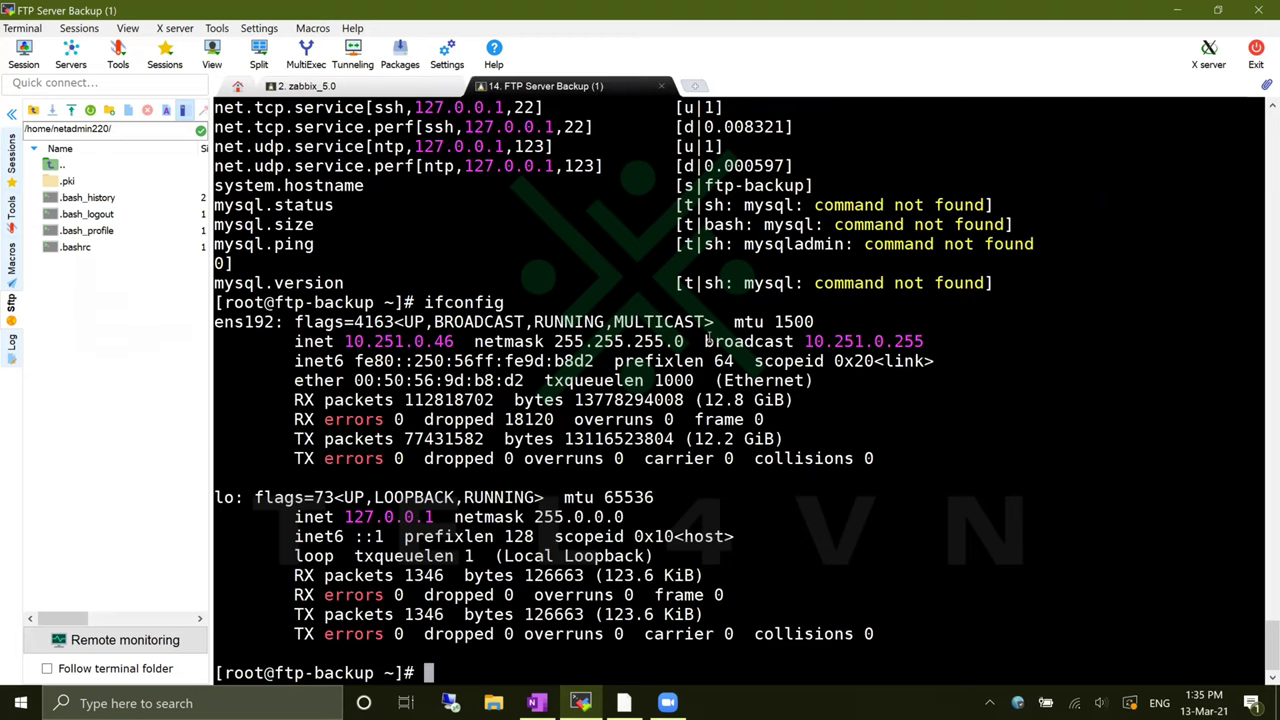
text(system)
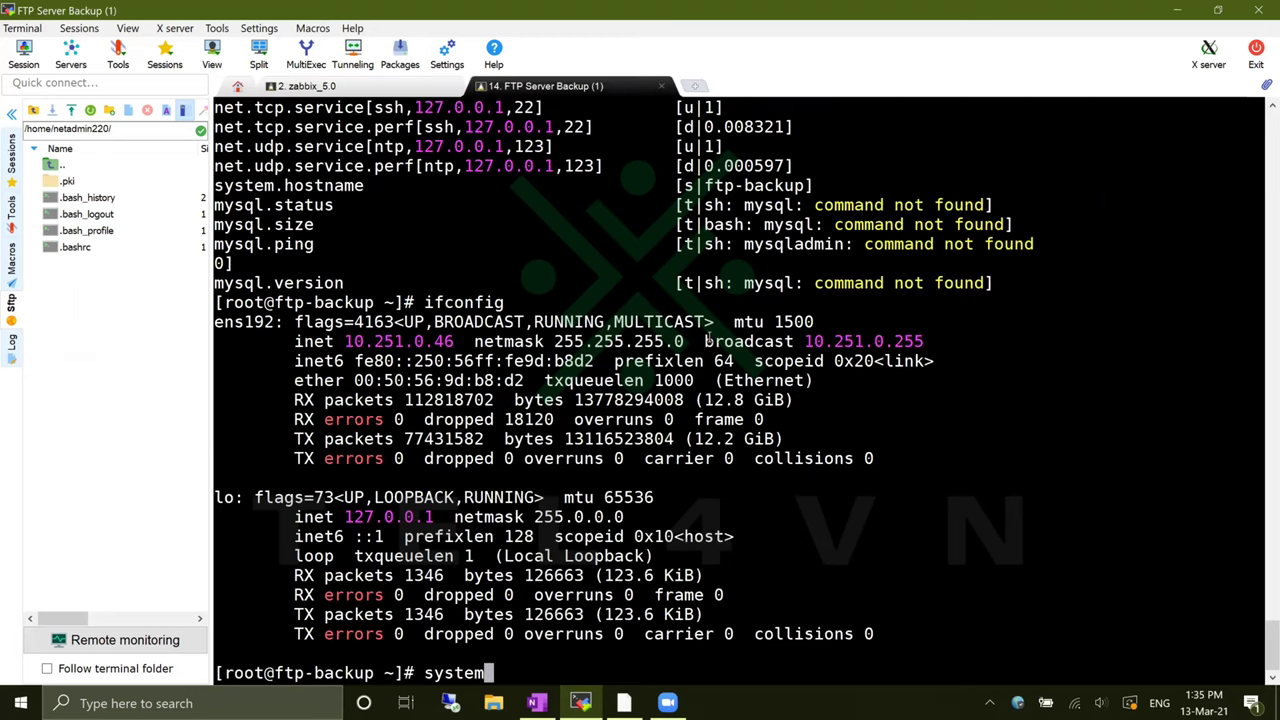
text(ctl stop )
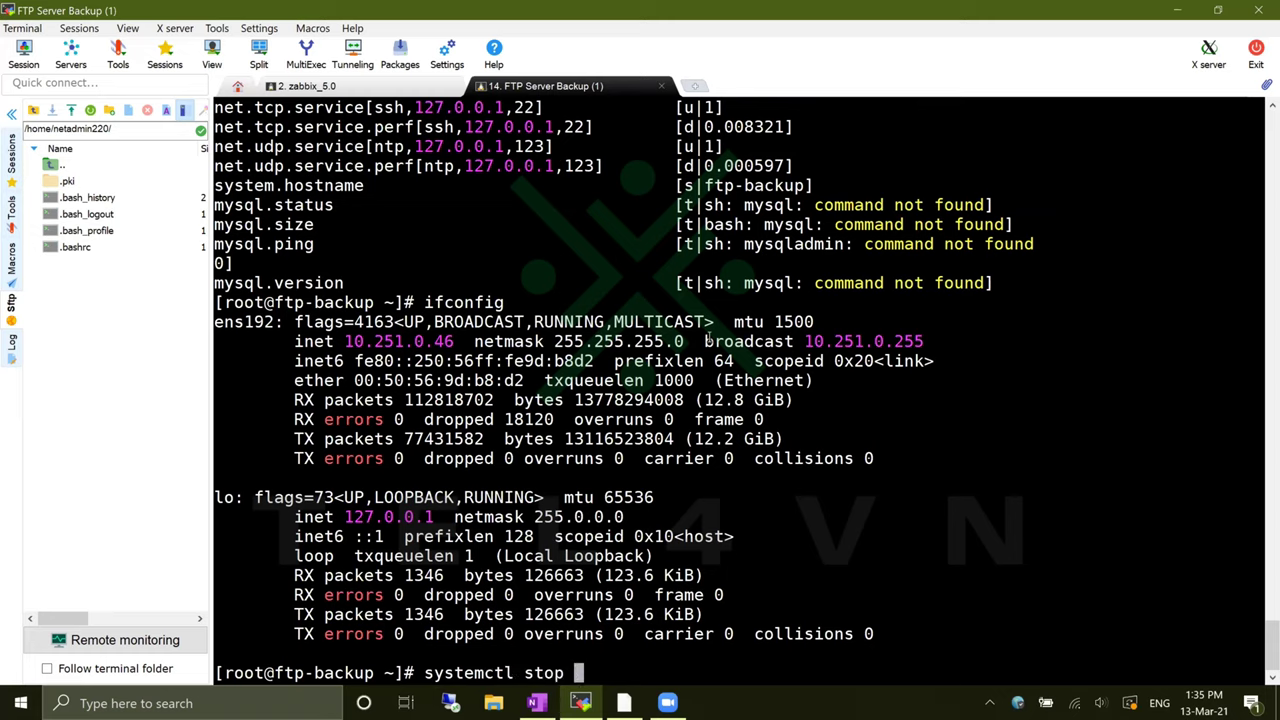
text(ntpd)
key(Return)
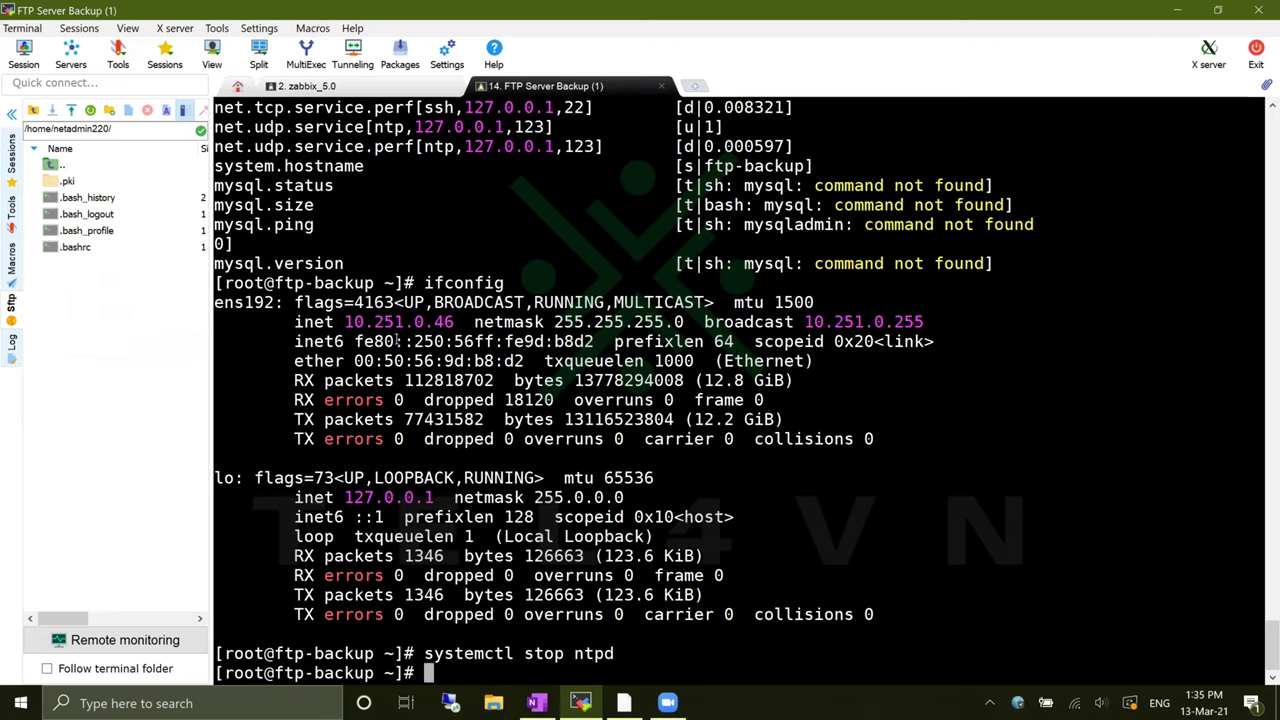
- Repeat the net.udp.service[ntp] query from the zabbix_5.0 session with ntpd stopped
click(410, 92)
key(Up)
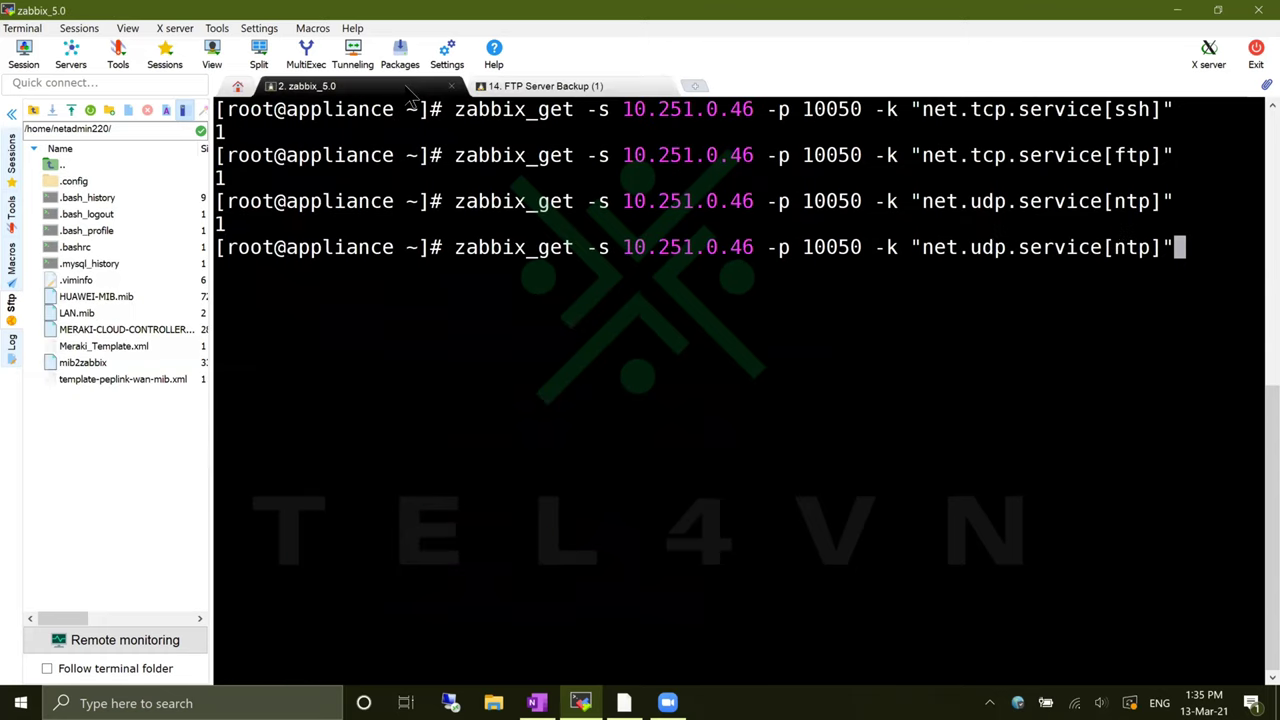
key(Return)
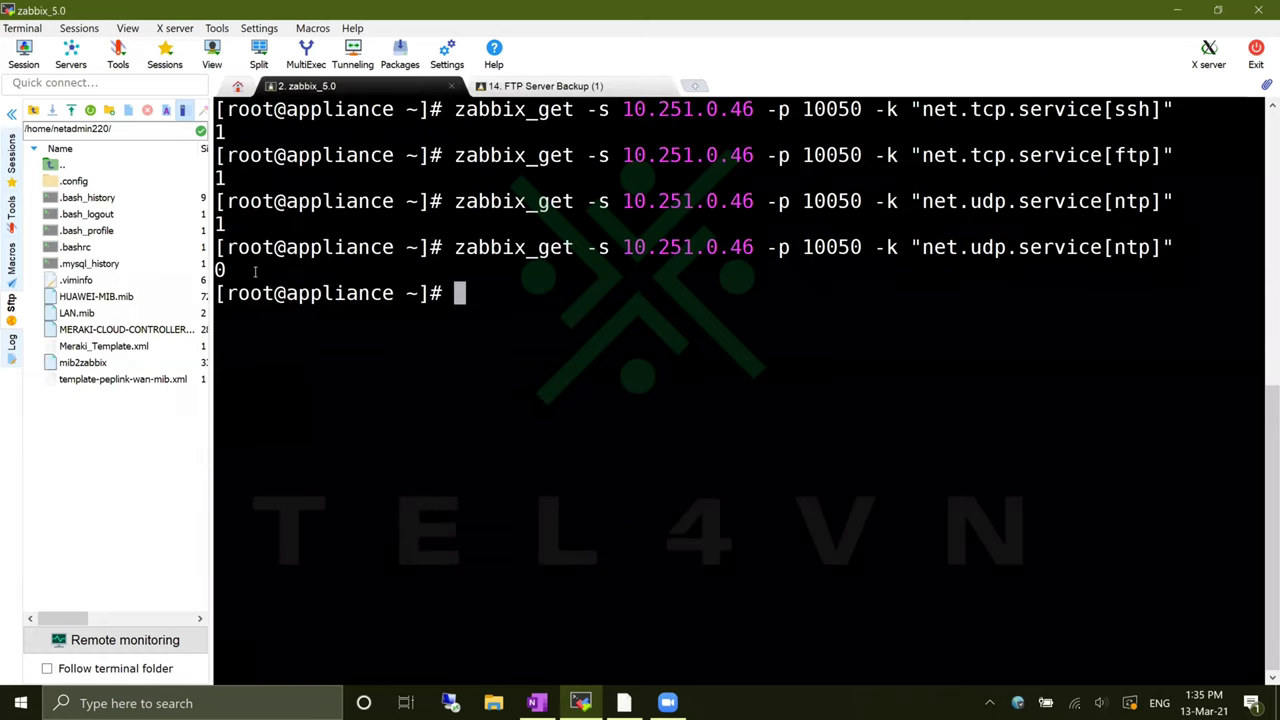
- Start the ntpd service with systemctl in the FTP Server Backup session
click(550, 88)
key(Up)
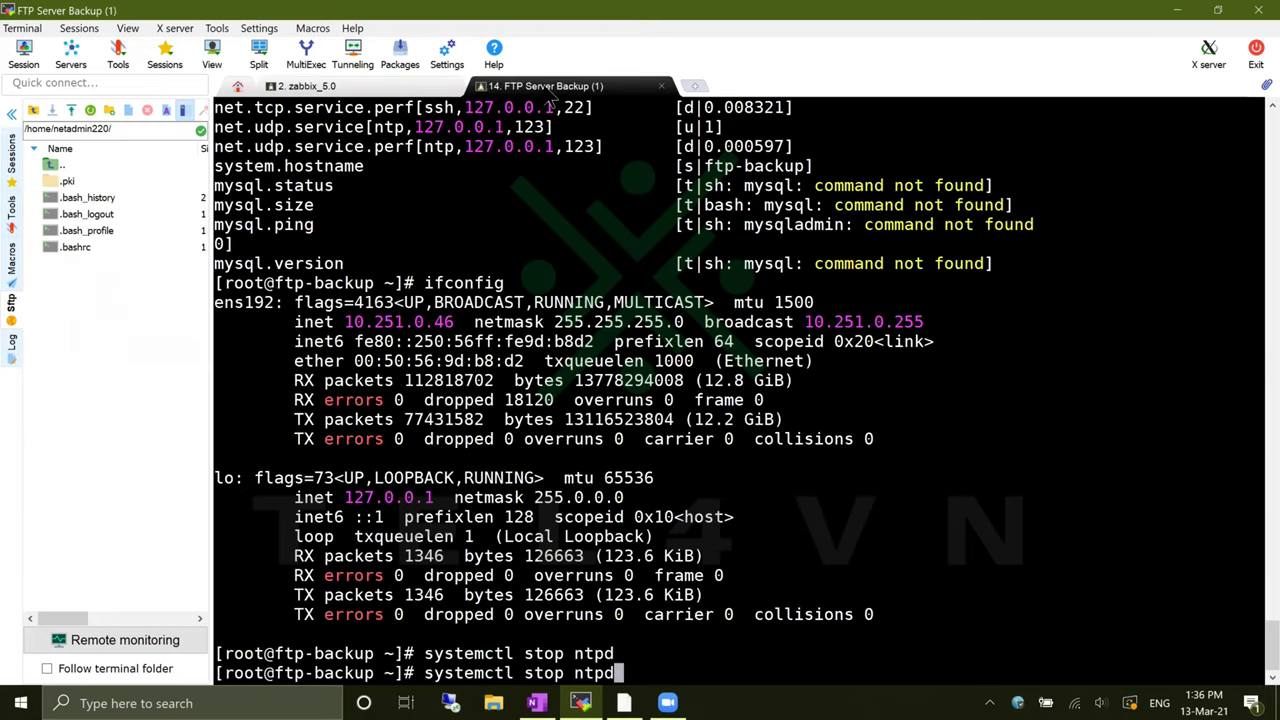
key(Left)
key(Left)
key(Left)
key(Left)
key(Left)
key(BackSpace)
key(BackSpace)
text(a)
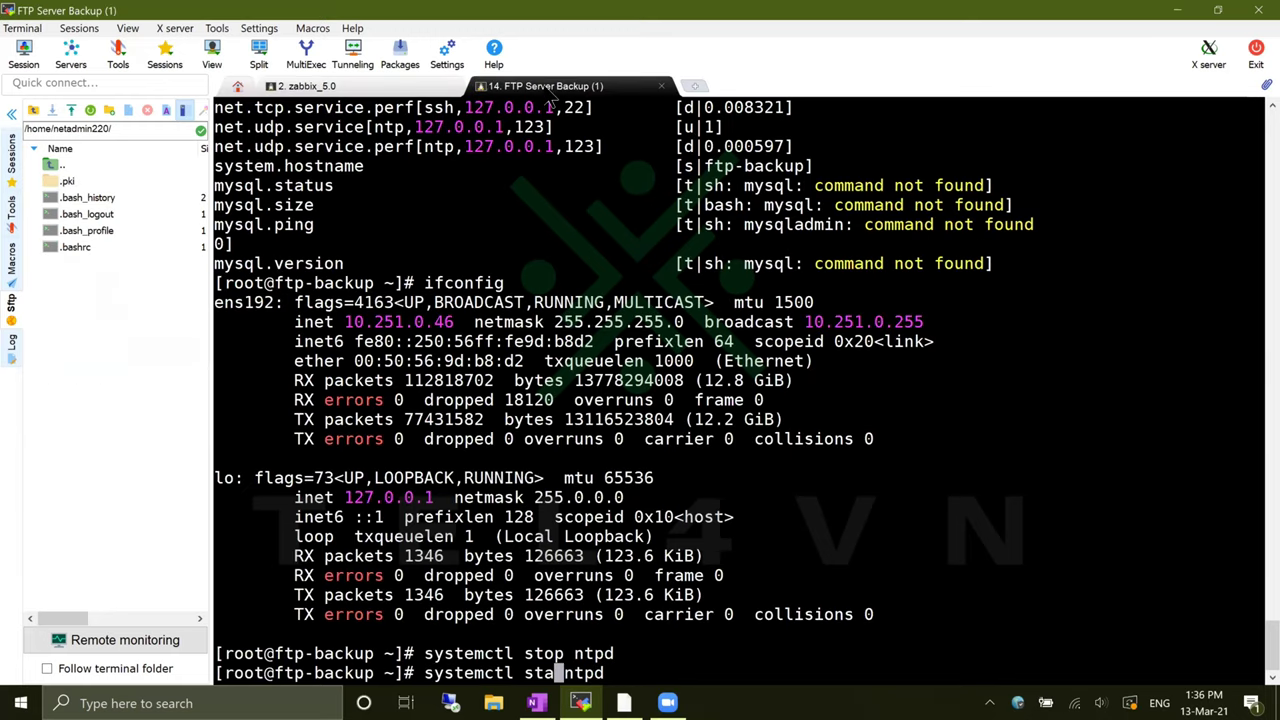
text(rt)
key(Return)
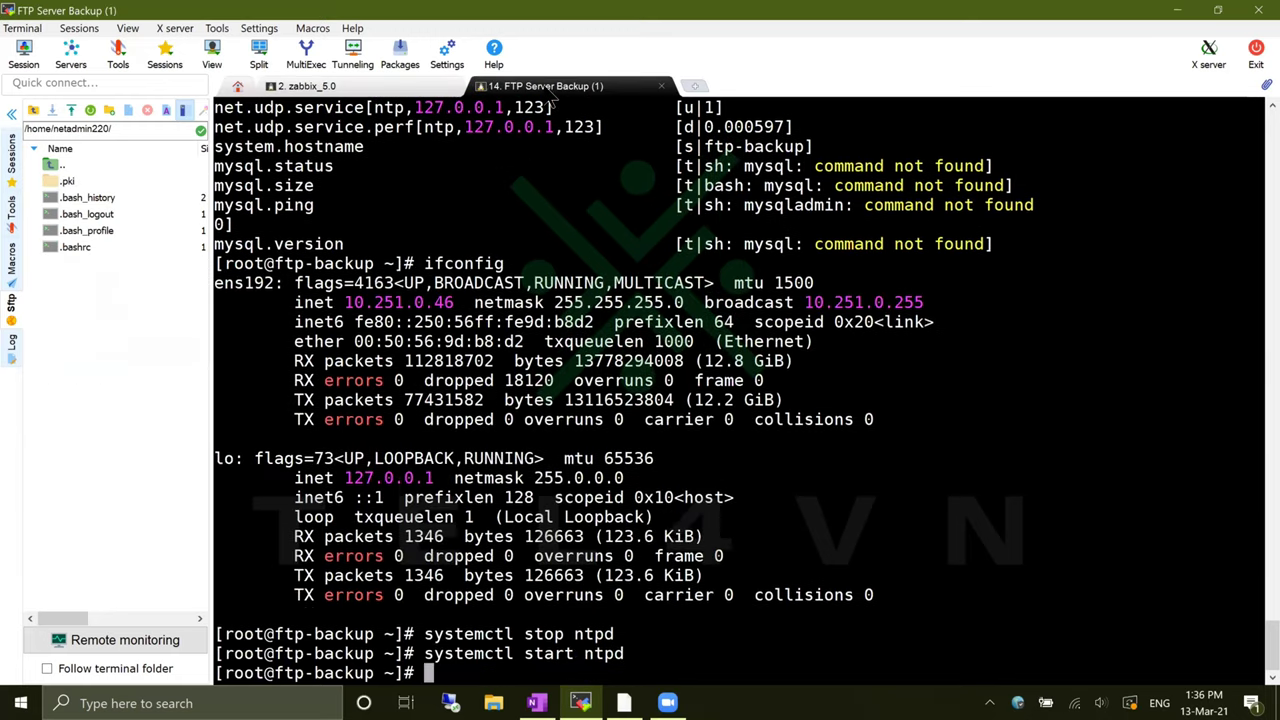
- Repeat the net.udp.service[ntp] query from the zabbix_5.0 session with ntpd running again
click(397, 92)
key(Up)
key(Return)
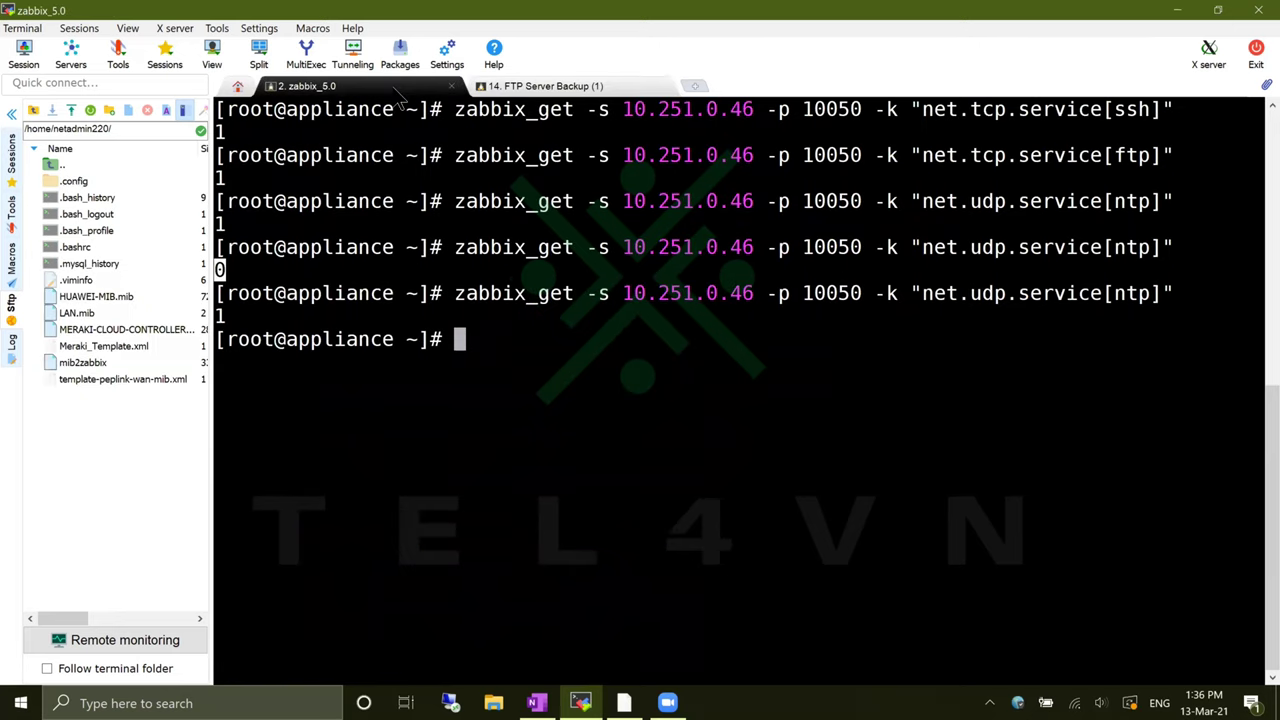
triple_click(233, 314)
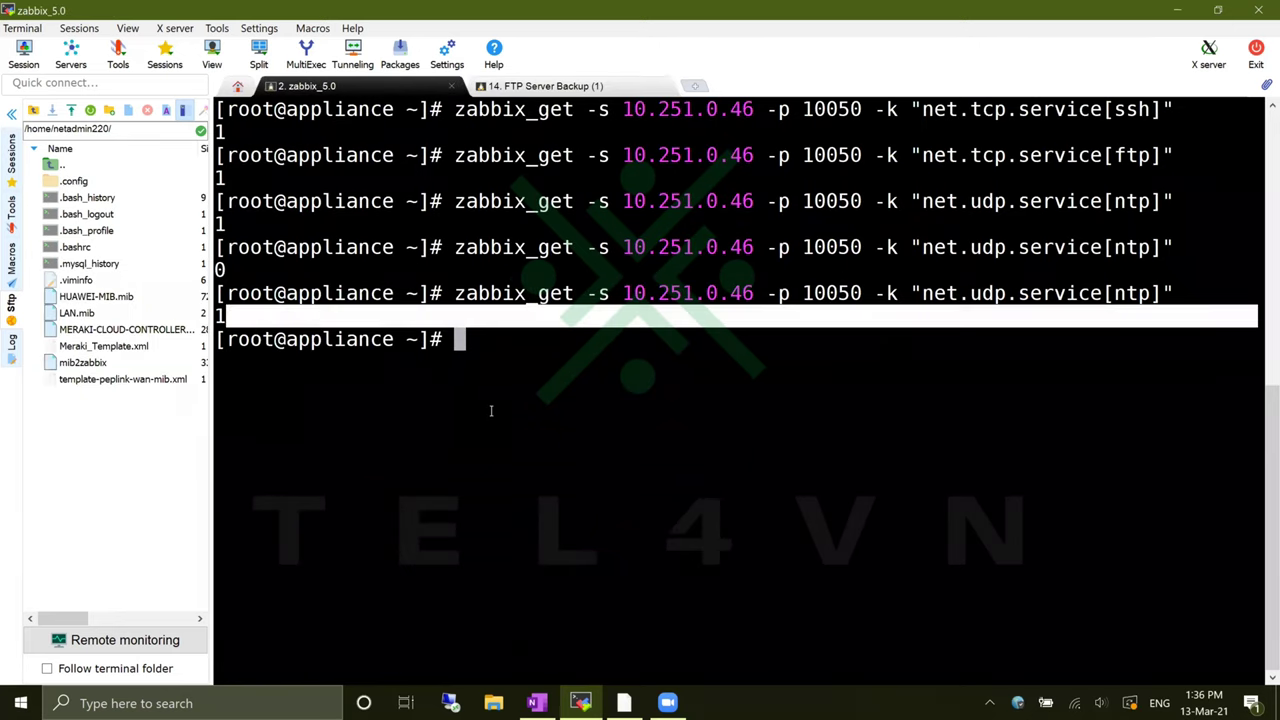
click(492, 411)
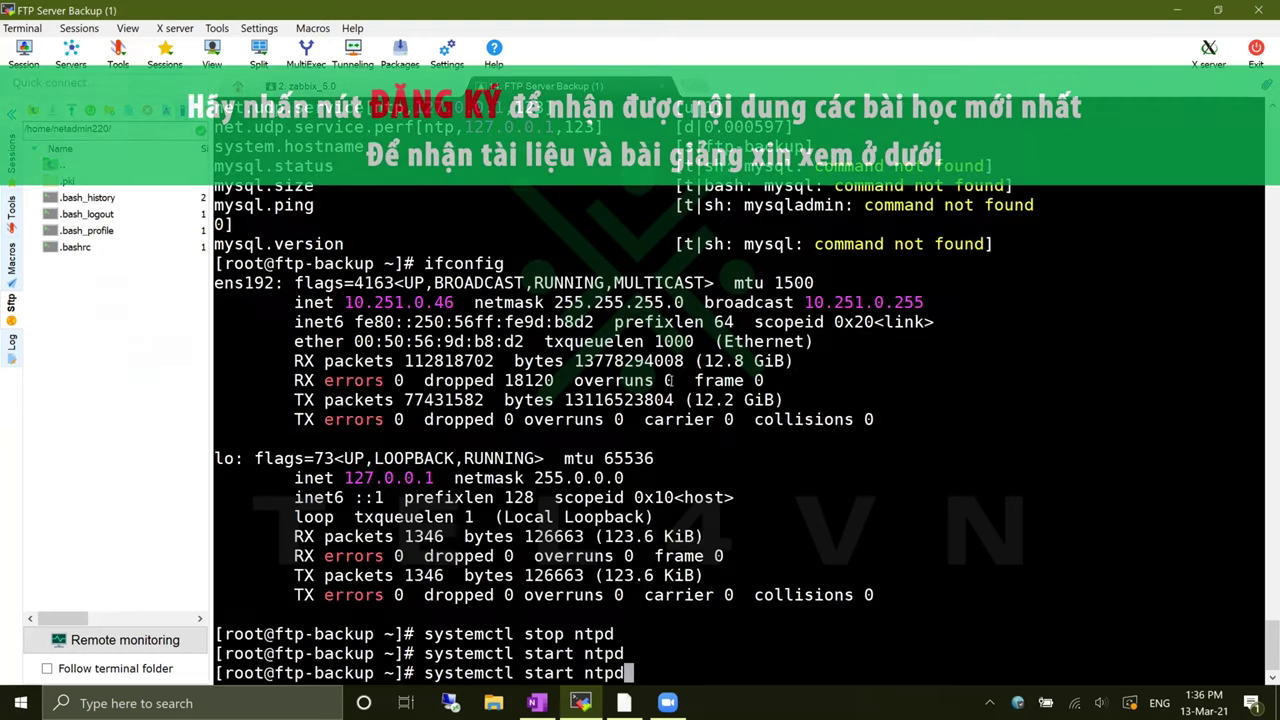
- Stop the vsftpd service with systemctl in the FTP Server Backup session
key(BackSpace)
key(BackSpace)
key(Up)
key(Up)
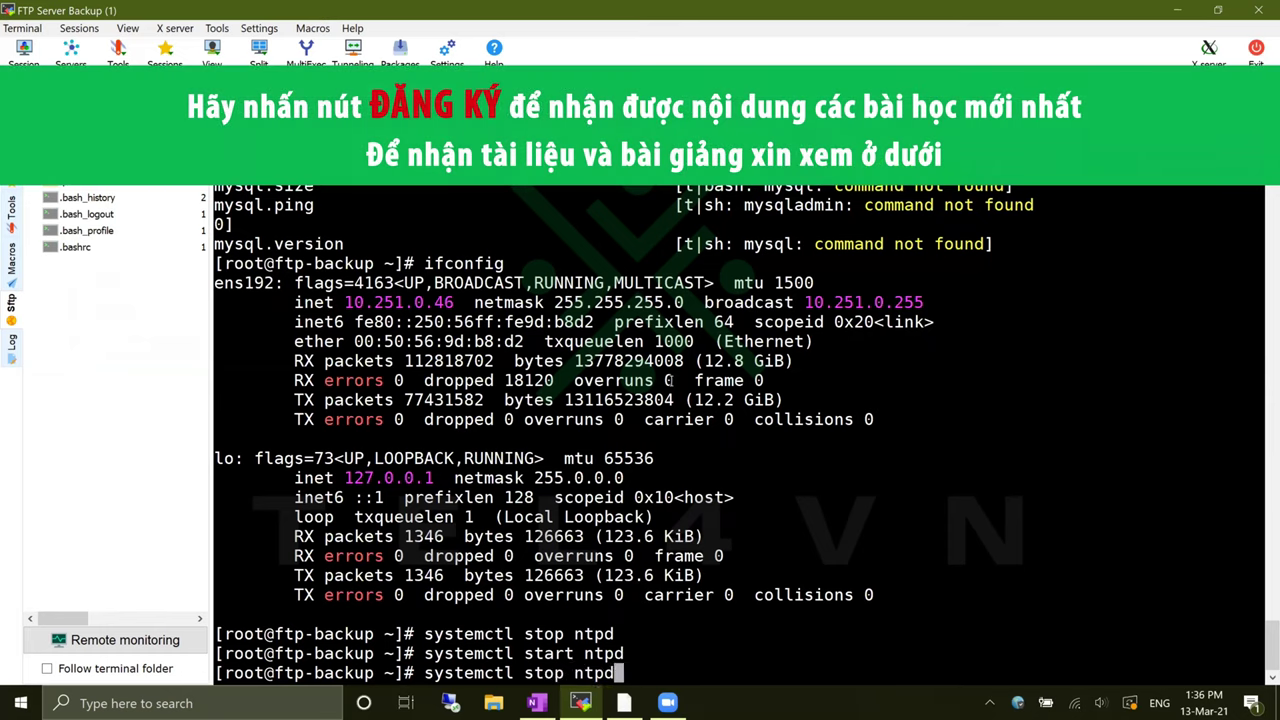
key(BackSpace)
key(BackSpace)
key(BackSpace)
key(BackSpace)
text(vsftpd)
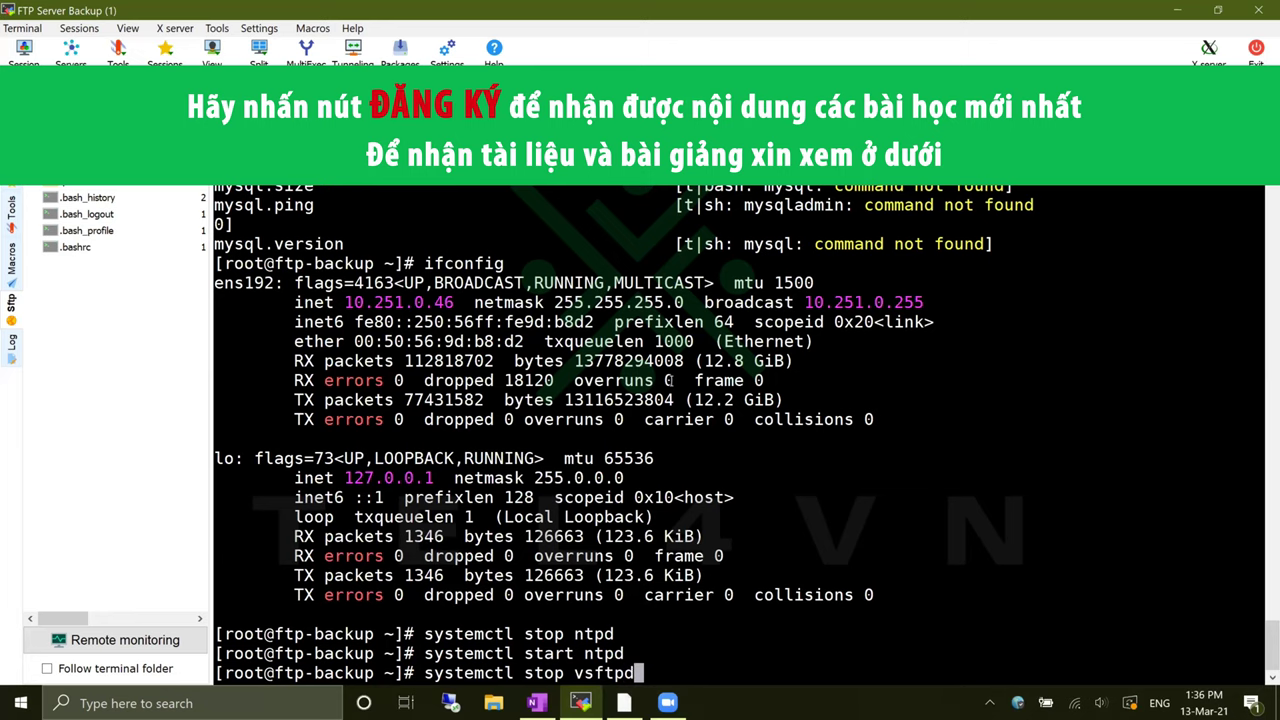
key(Return)
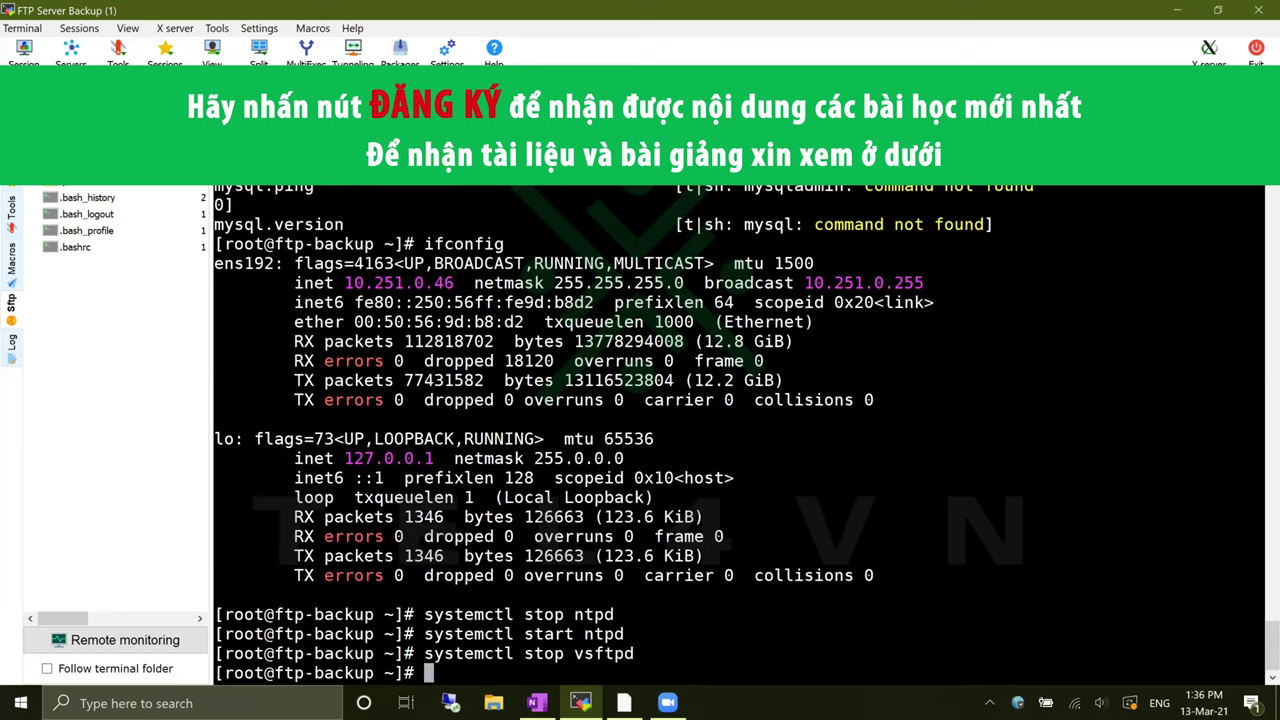
- Repeat the net.tcp.service[ftp] query from the zabbix_5.0 session with vsftpd stopped
key(ctrl+Tab)
text(zabbix_get -s 10.251.0.46 -p 10050 -k "net.tcp.service[ssh]")
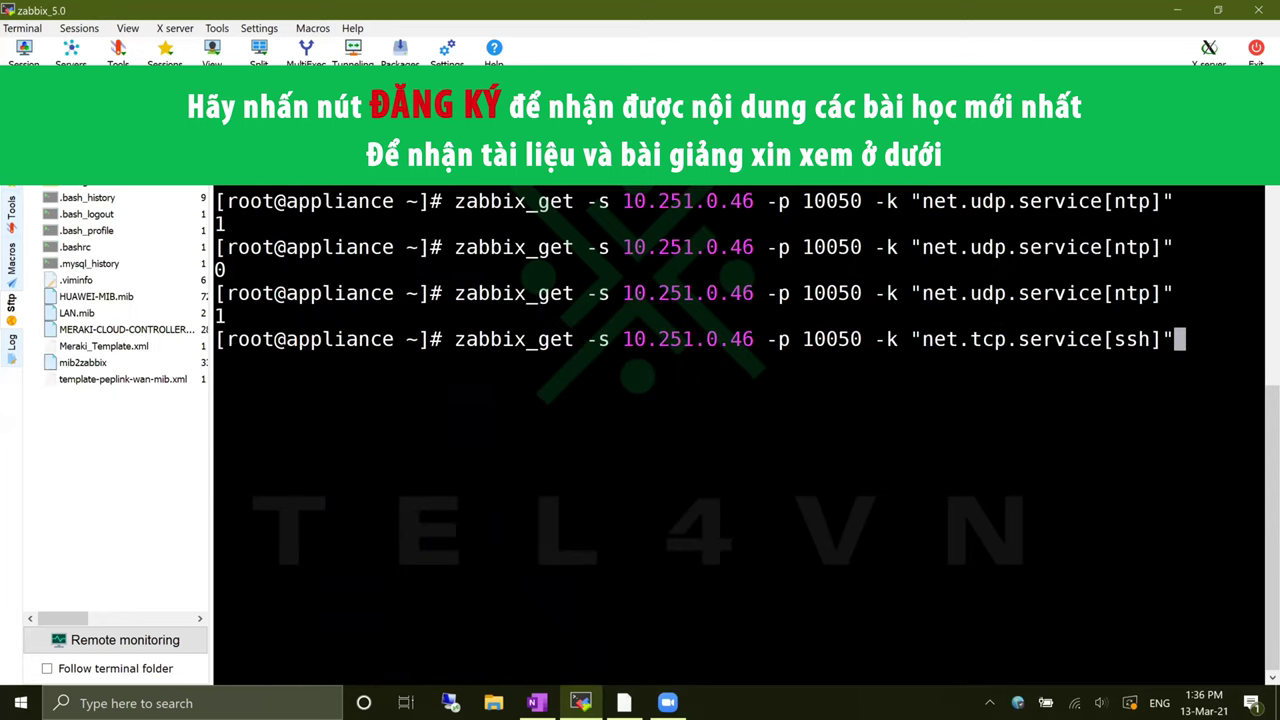
key(Up)
key(Up)
key(Return)
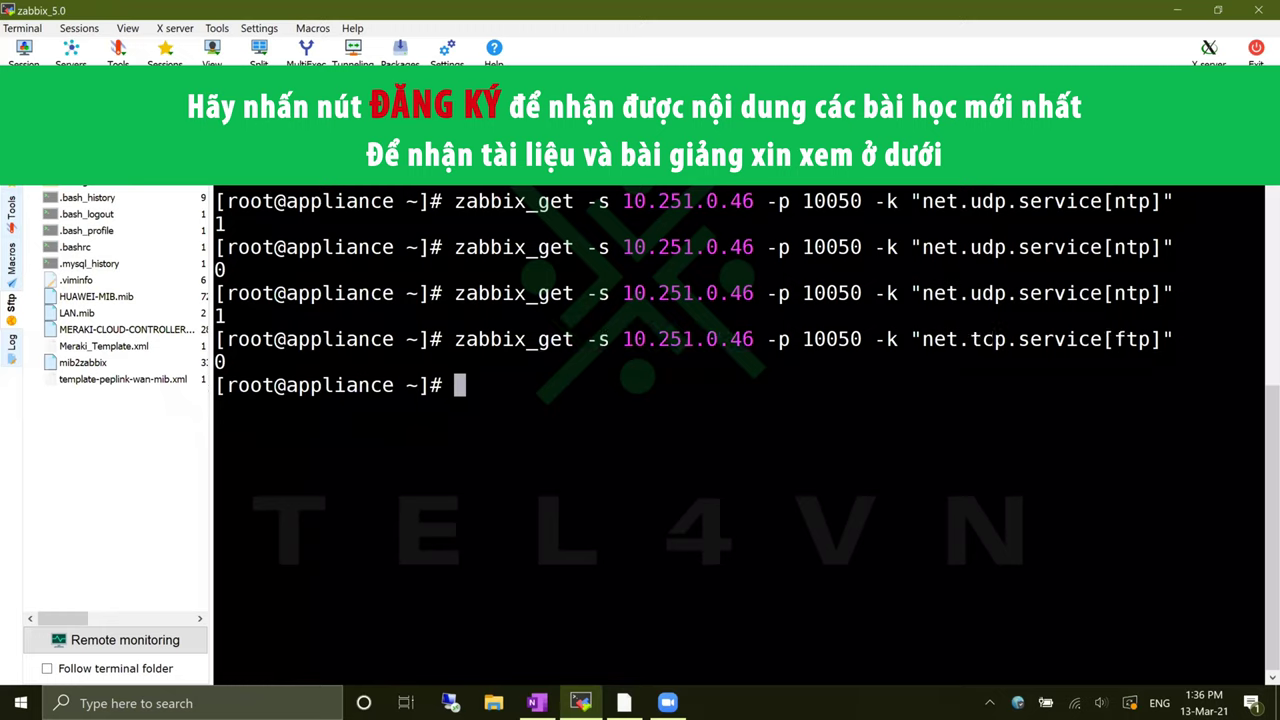
triple_click(251, 362)
click(335, 430)
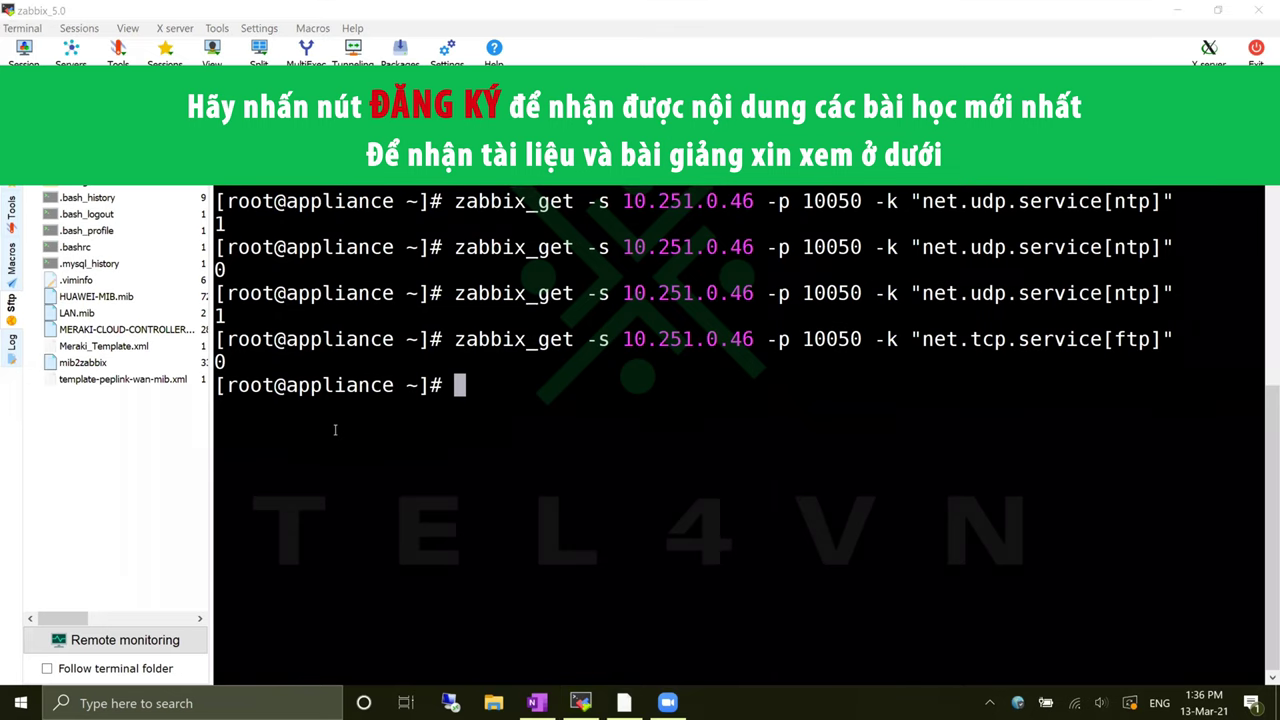
- Start the vsftpd service with systemctl in the FTP Server Backup session
click(330, 78)
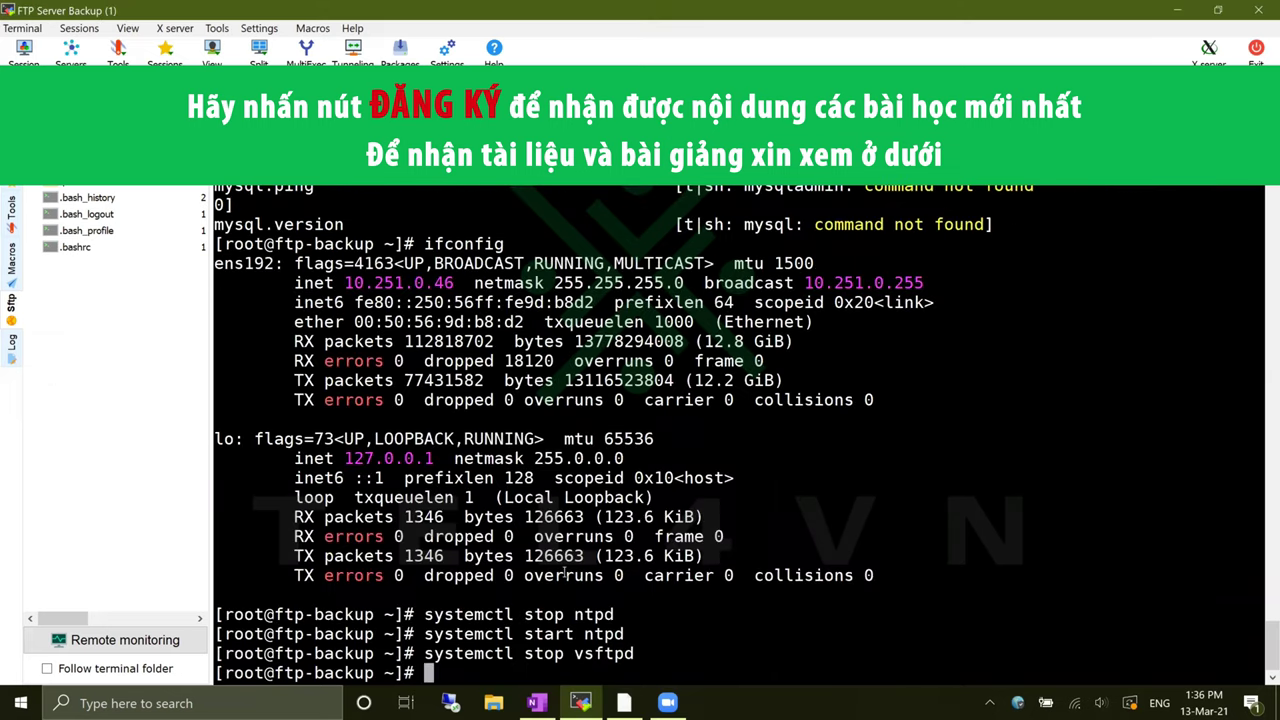
key(Up)
key(Left)
key(Left)
key(Left)
key(Left)
key(Left)
key(Left)
key(Left)
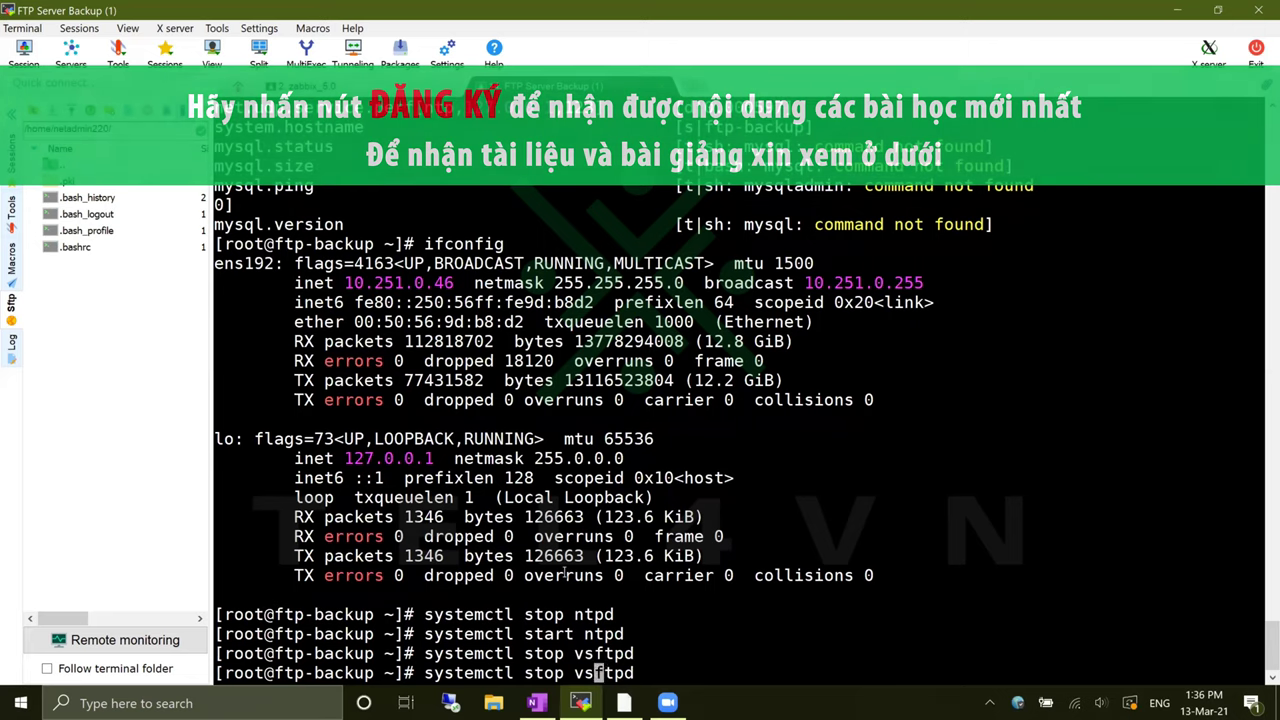
key(BackSpace)
key(BackSpace)
text(art vsf)
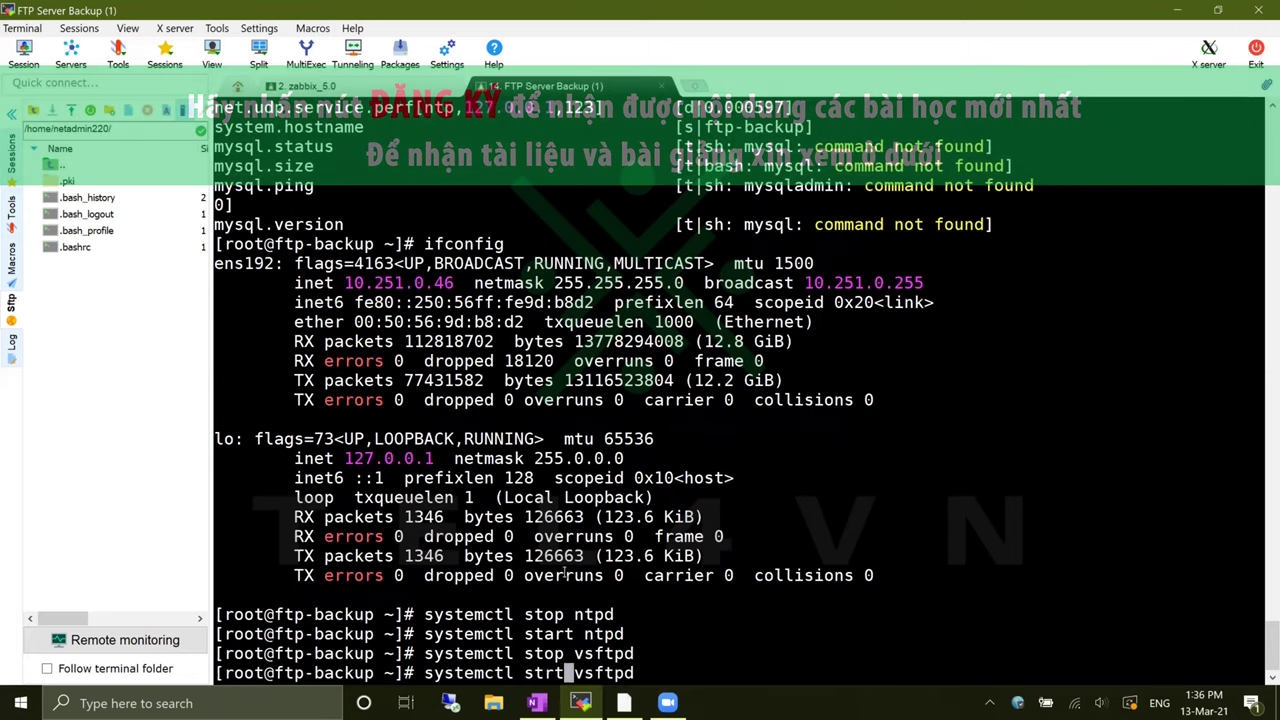
text(t)
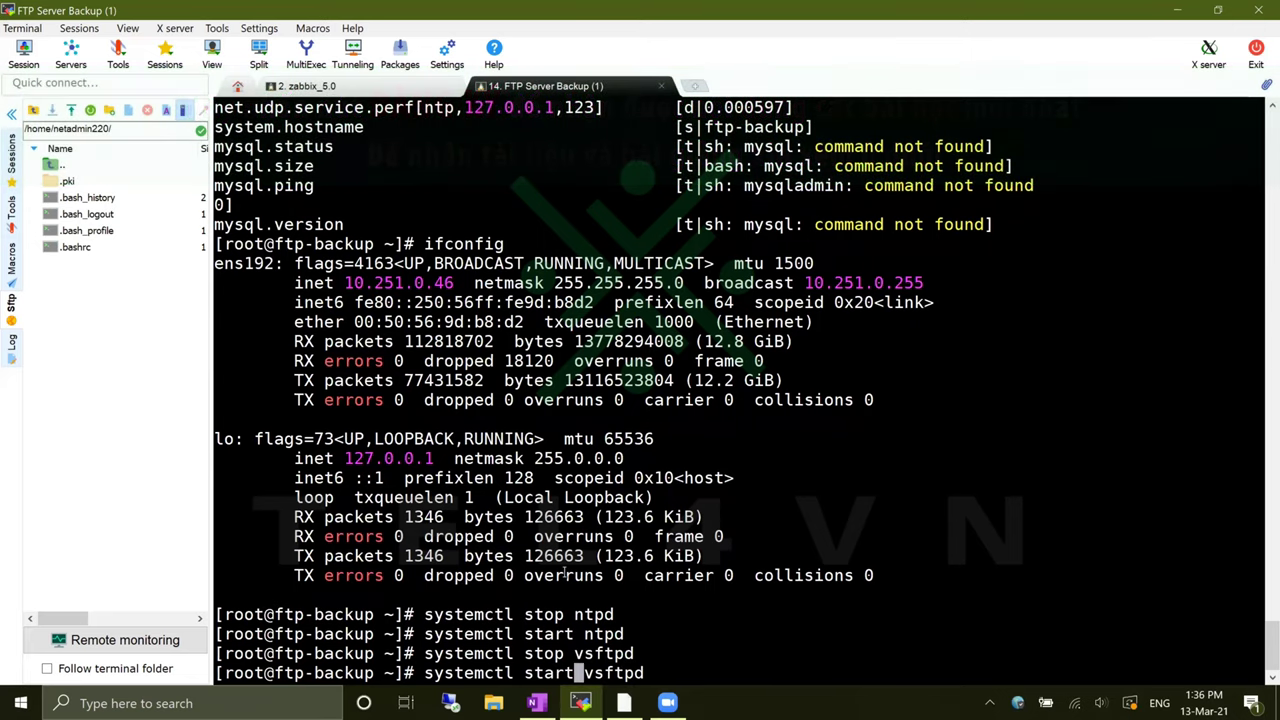
key(Return)
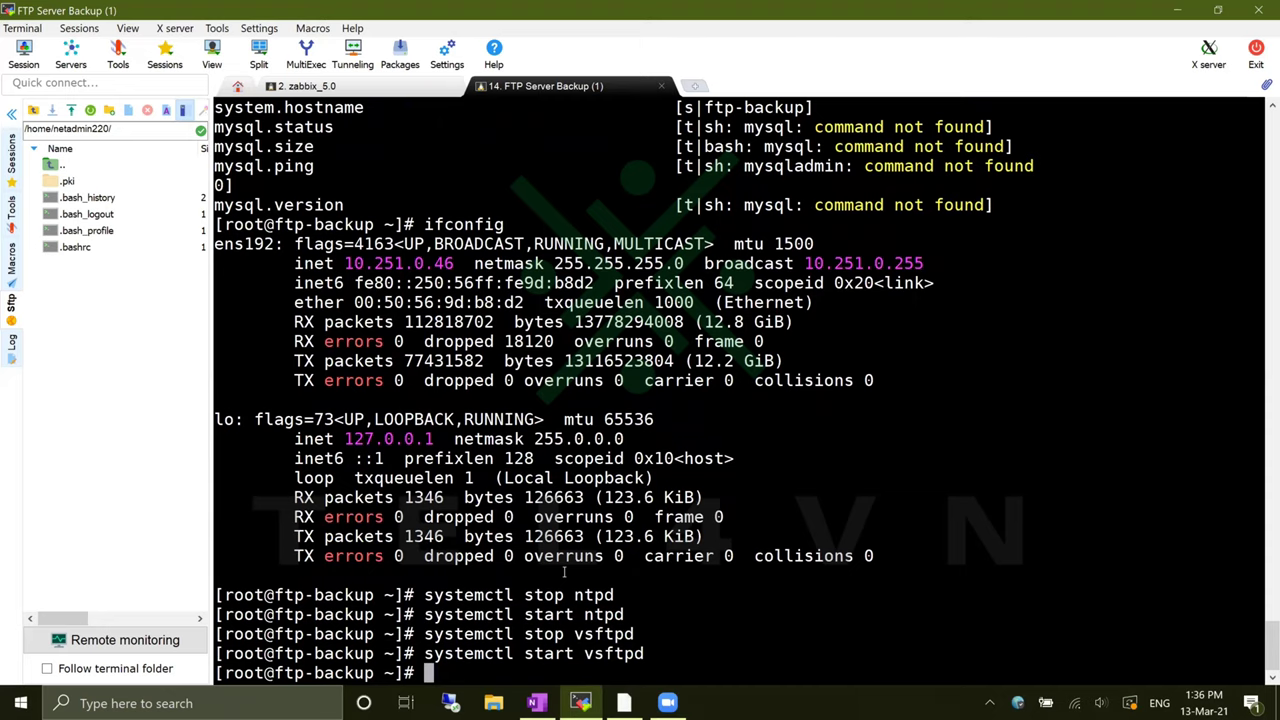
- Repeat the net.tcp.service[ftp] query from the zabbix_5.0 session with vsftpd running again
click(398, 92)
key(Up)
key(Return)
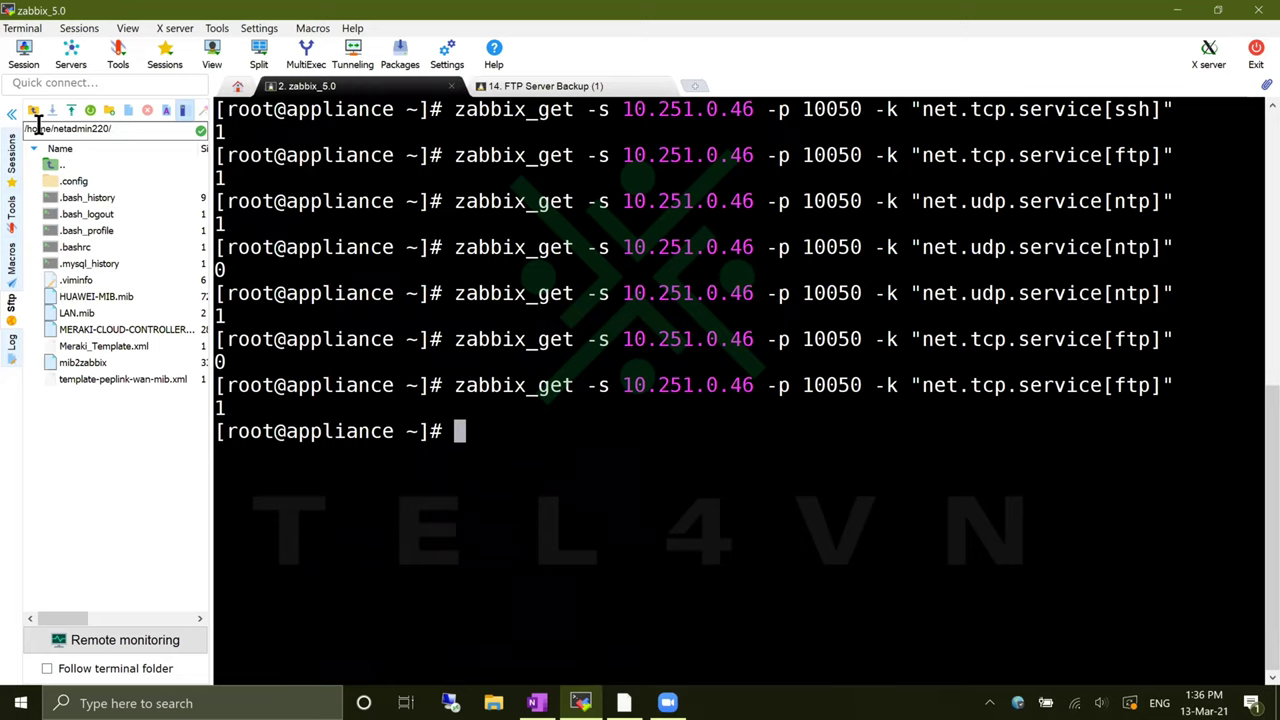
- Switch to the Firefox browser and close the CentOS NTP server search results and the TecMint NTP article
click(620, 688)
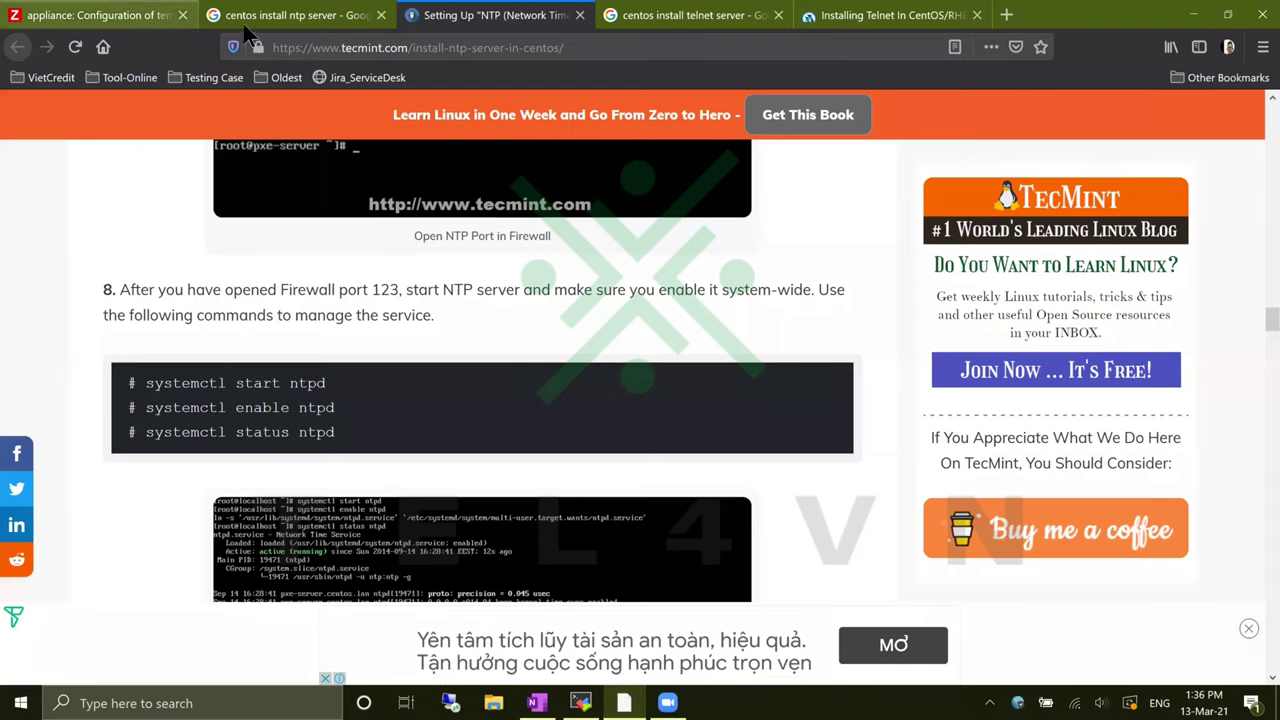
middle_click(303, 26)
middle_click(303, 26)
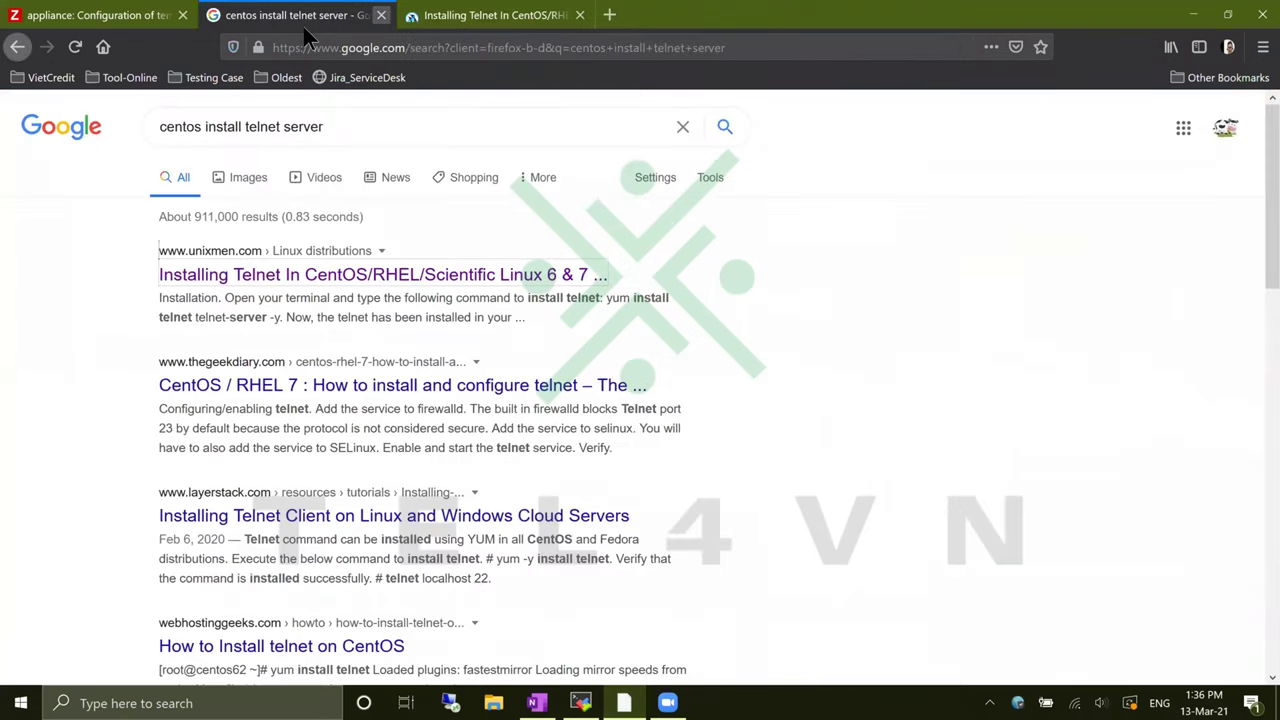
- Close the telnet search results and the Telnet installation article, and open a new host form from the Zabbix hosts configuration
middle_click(303, 26)
middle_click(303, 26)
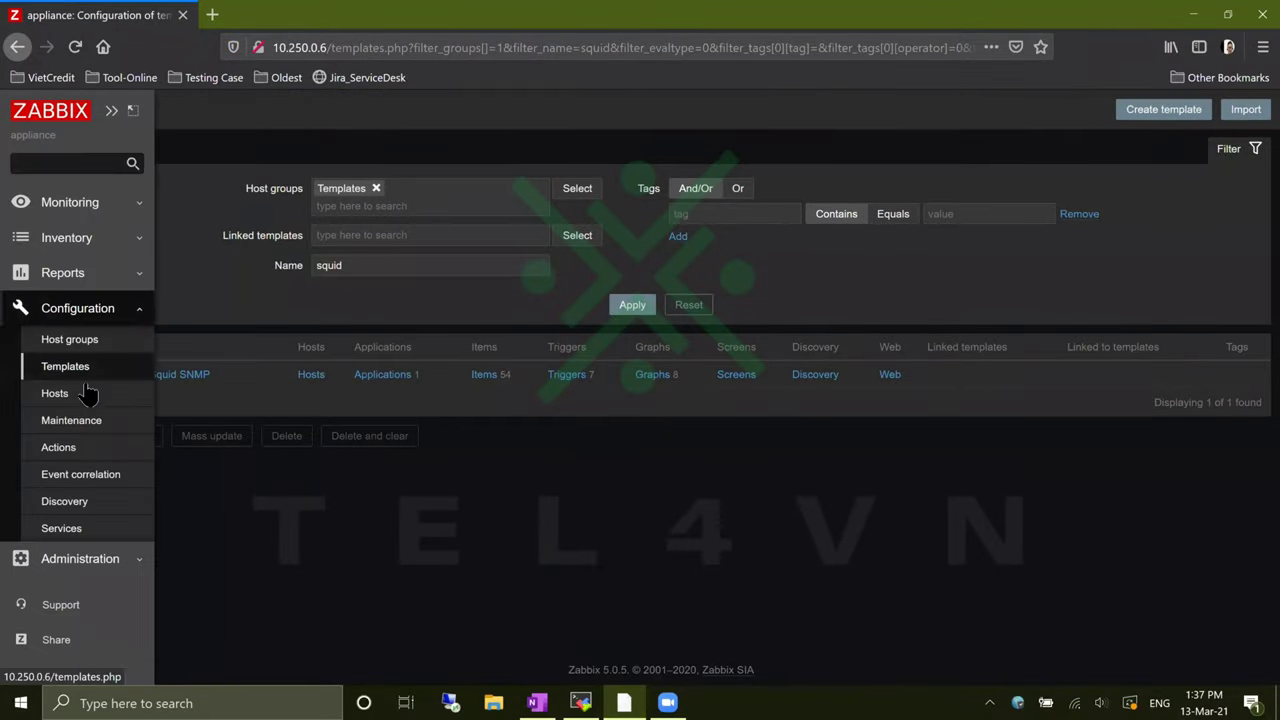
click(88, 395)
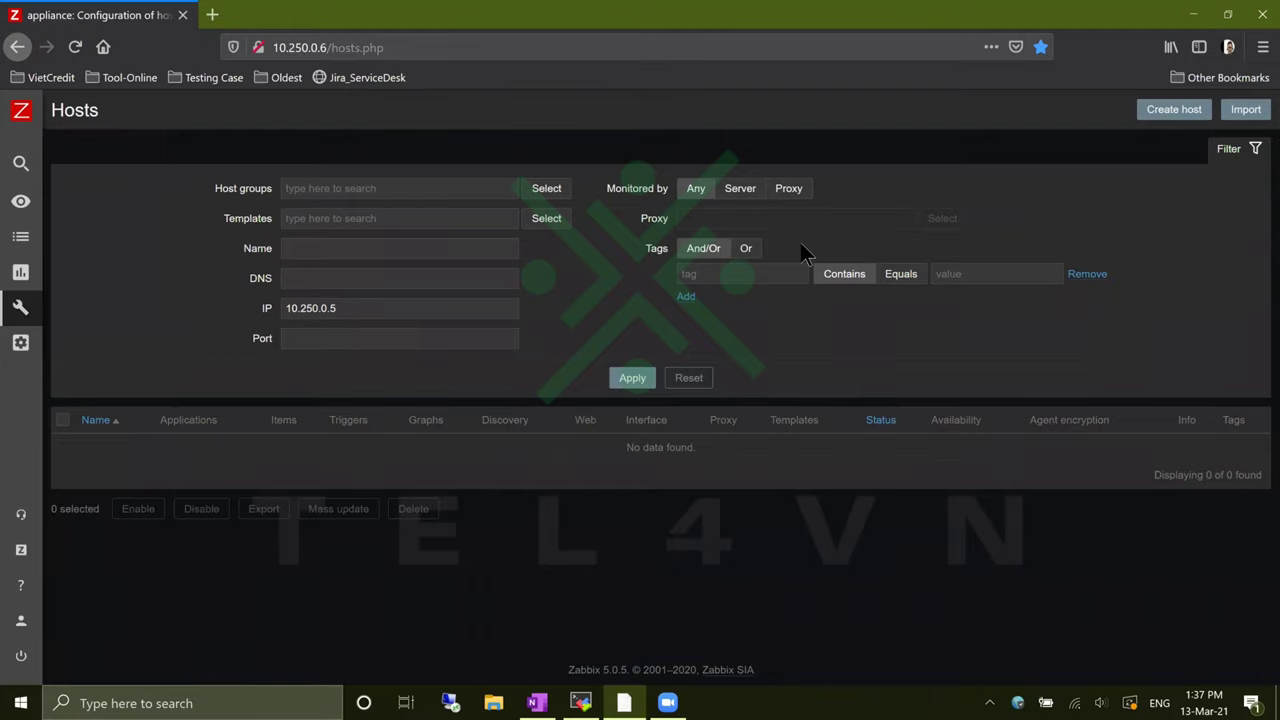
click(1175, 112)
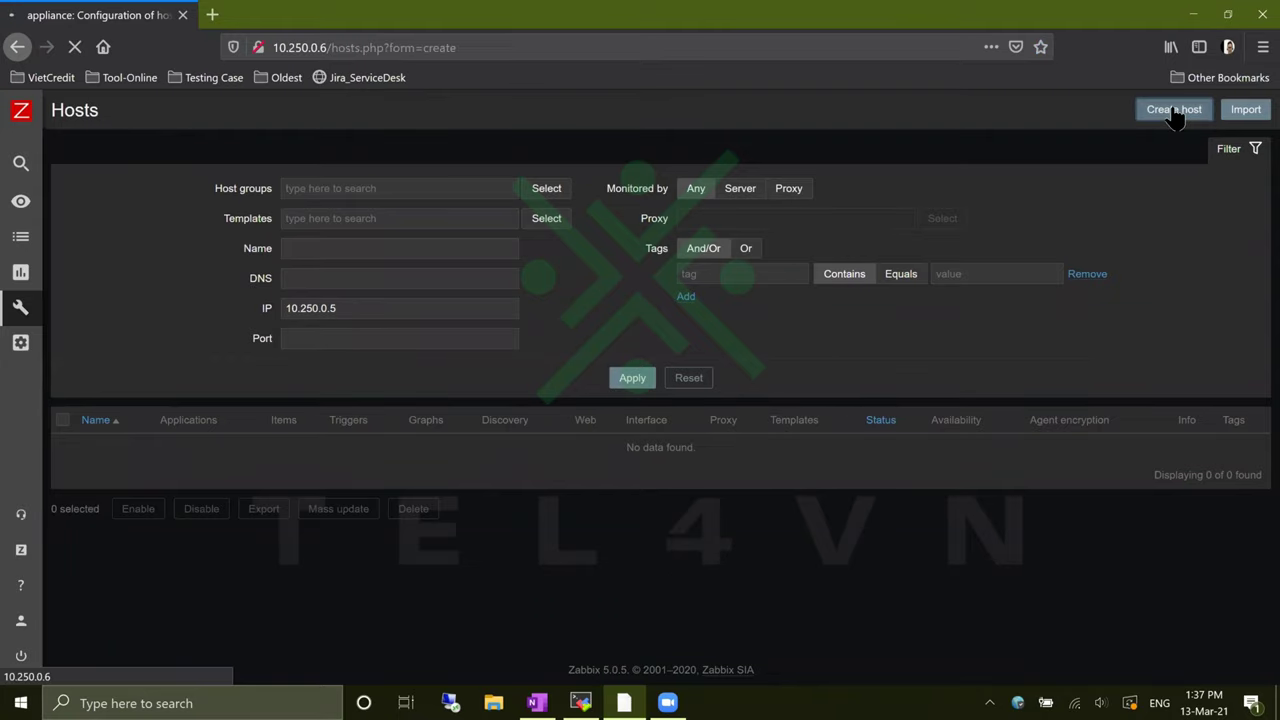
- Name the new host Services Monitoring and assign it to the Zabbix-Training group
click(379, 190)
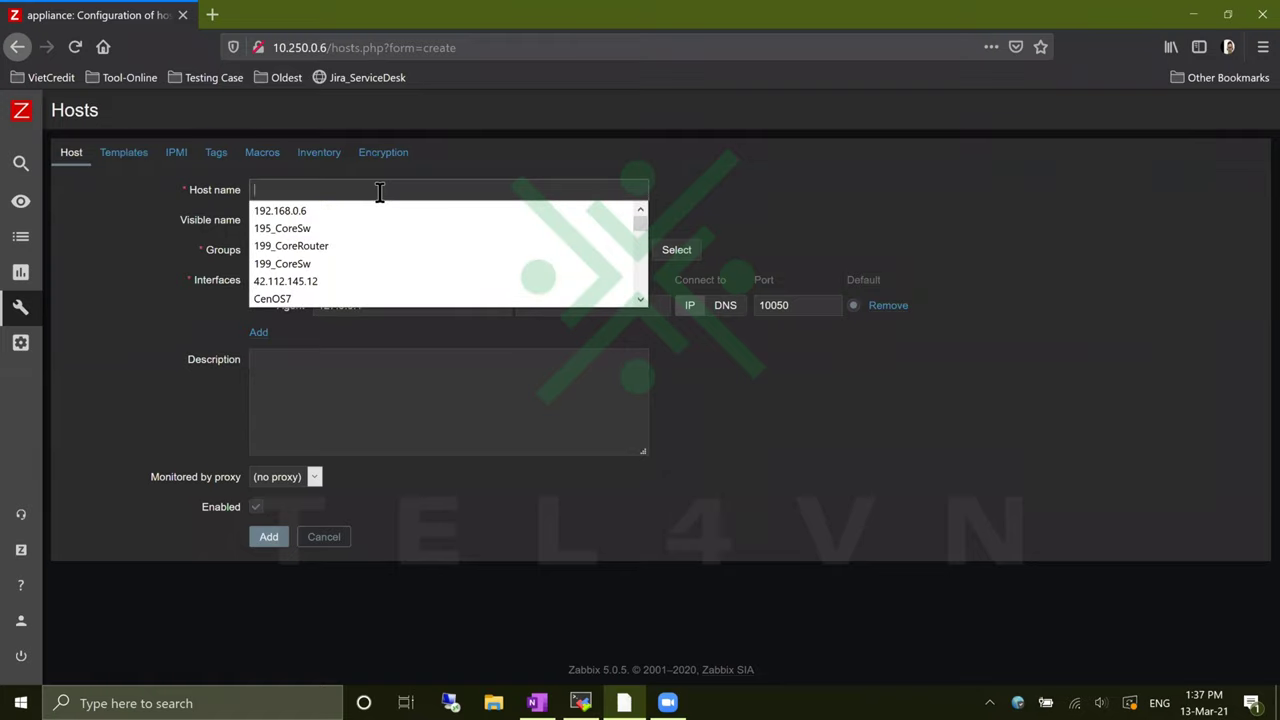
text(Services Monitoring)
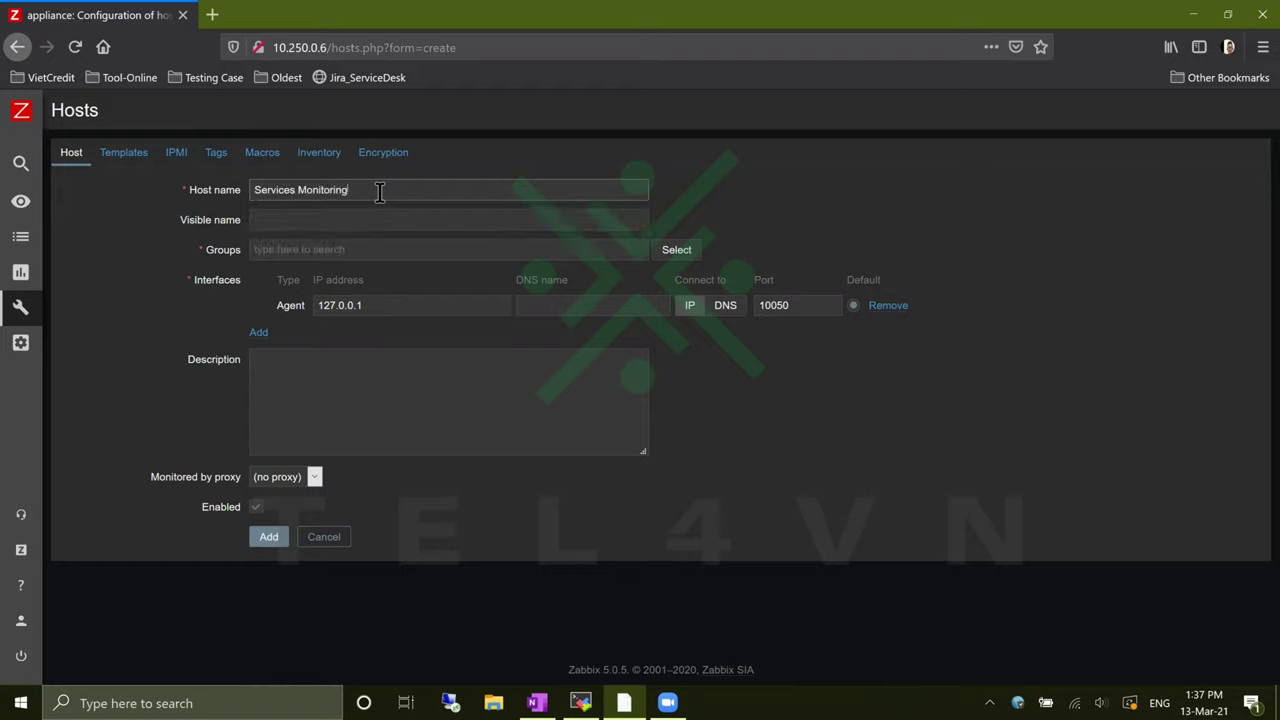
click(695, 254)
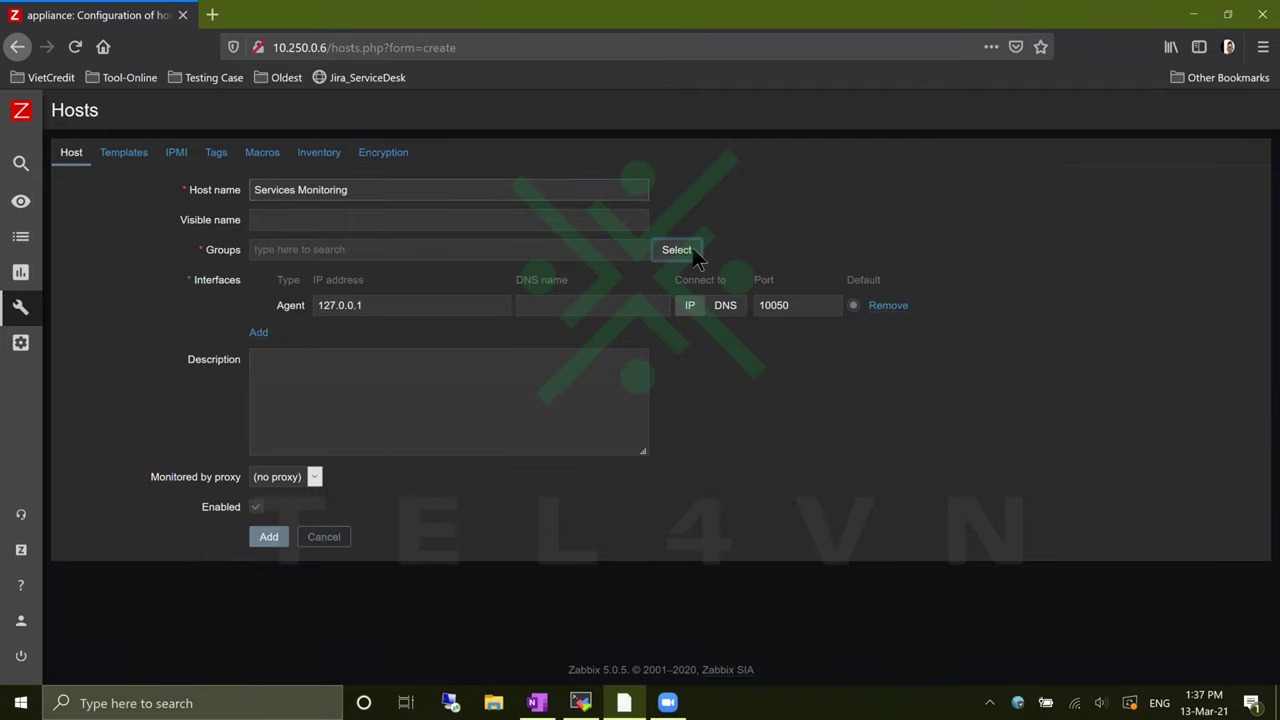
scroll(470, 540, down, 3)
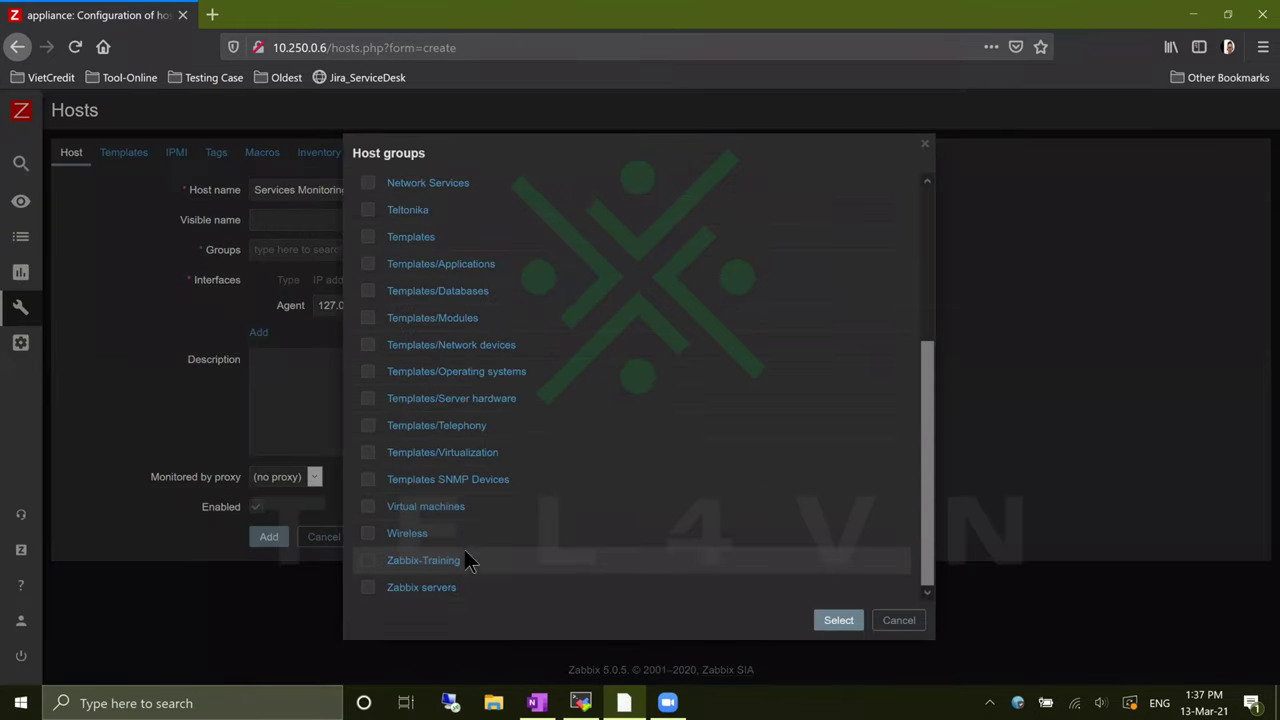
click(452, 563)
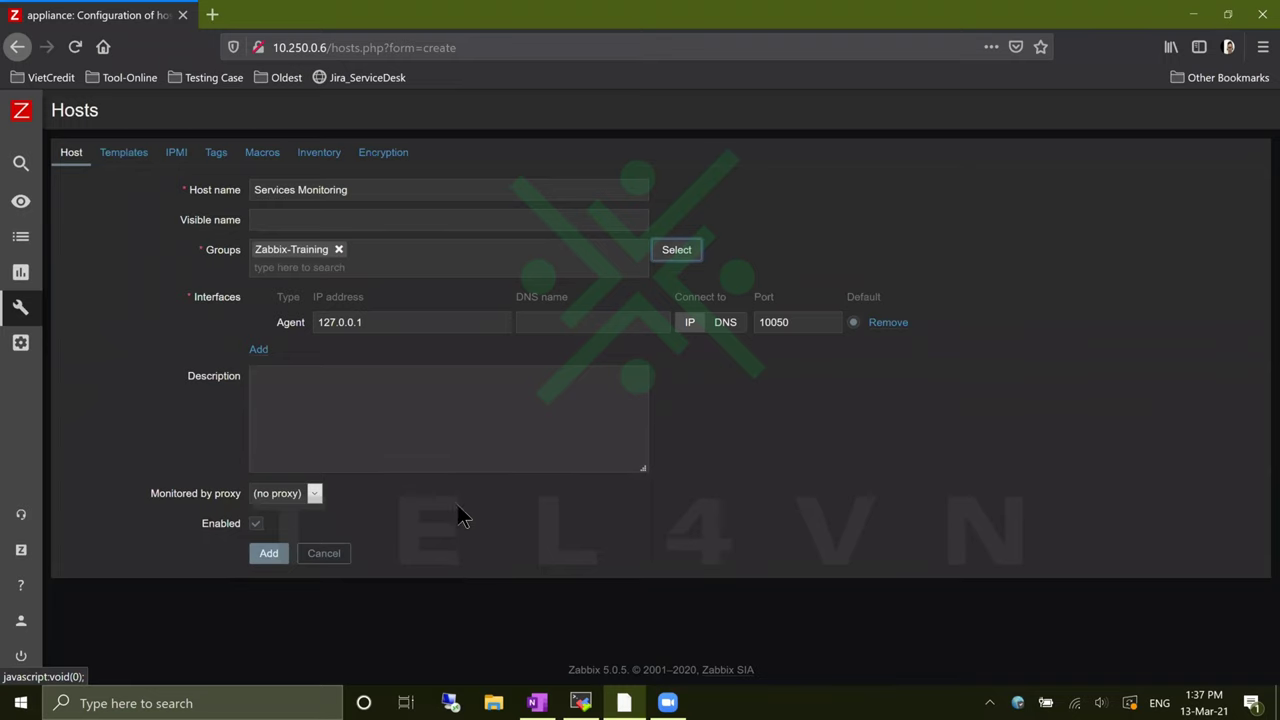
- Set the agent interface IP address to 10.251.0.46 and add the host
key(ctrl+plus)
key(ctrl+plus)
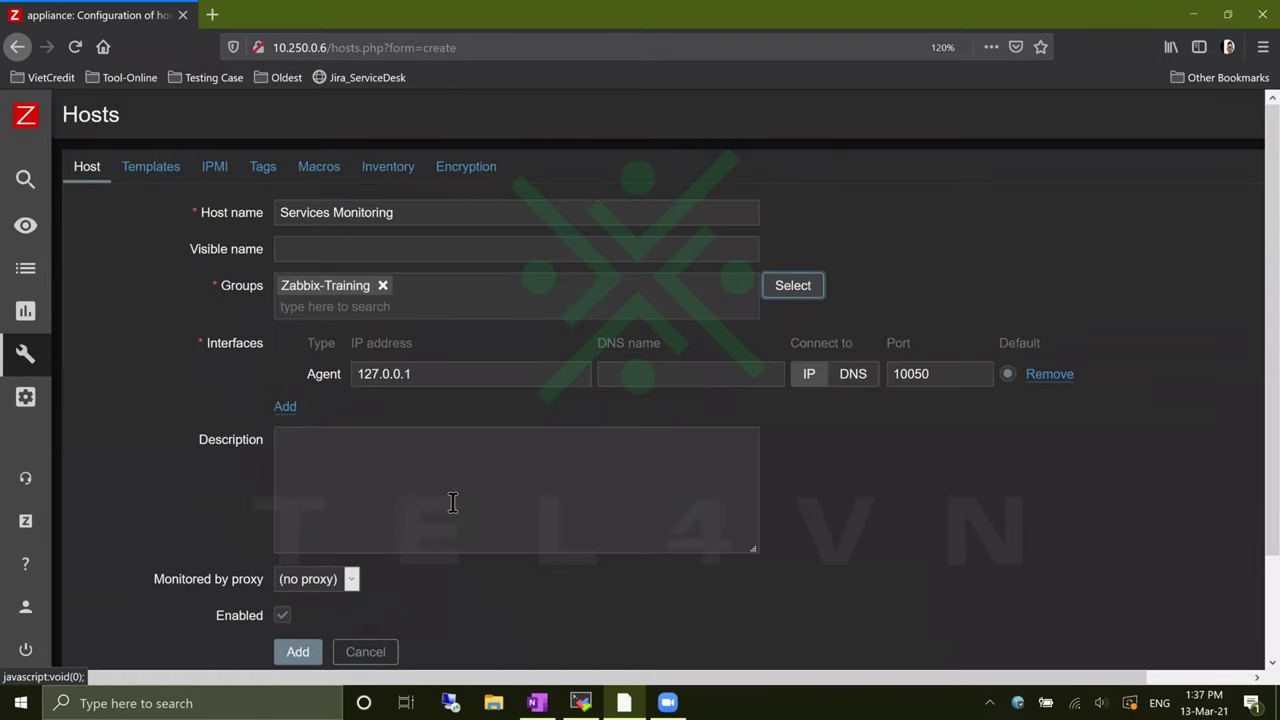
triple_click(450, 378)
text(10.)
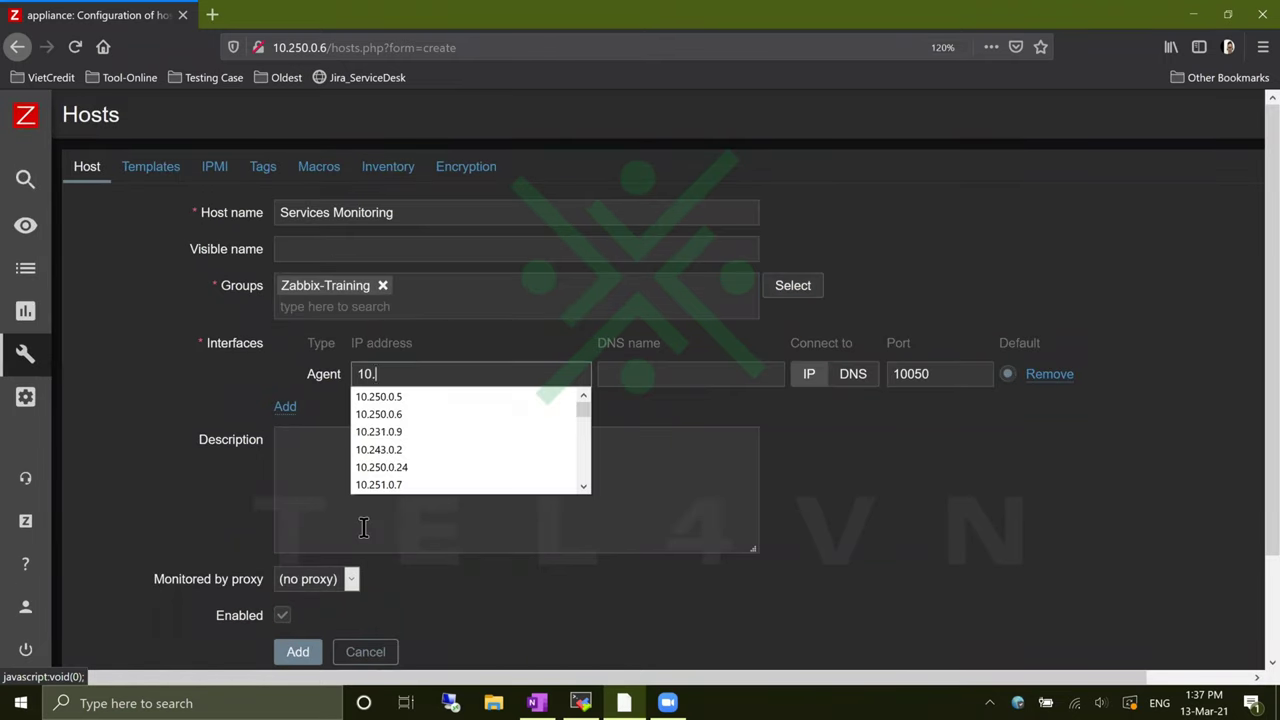
text(251.0.46)
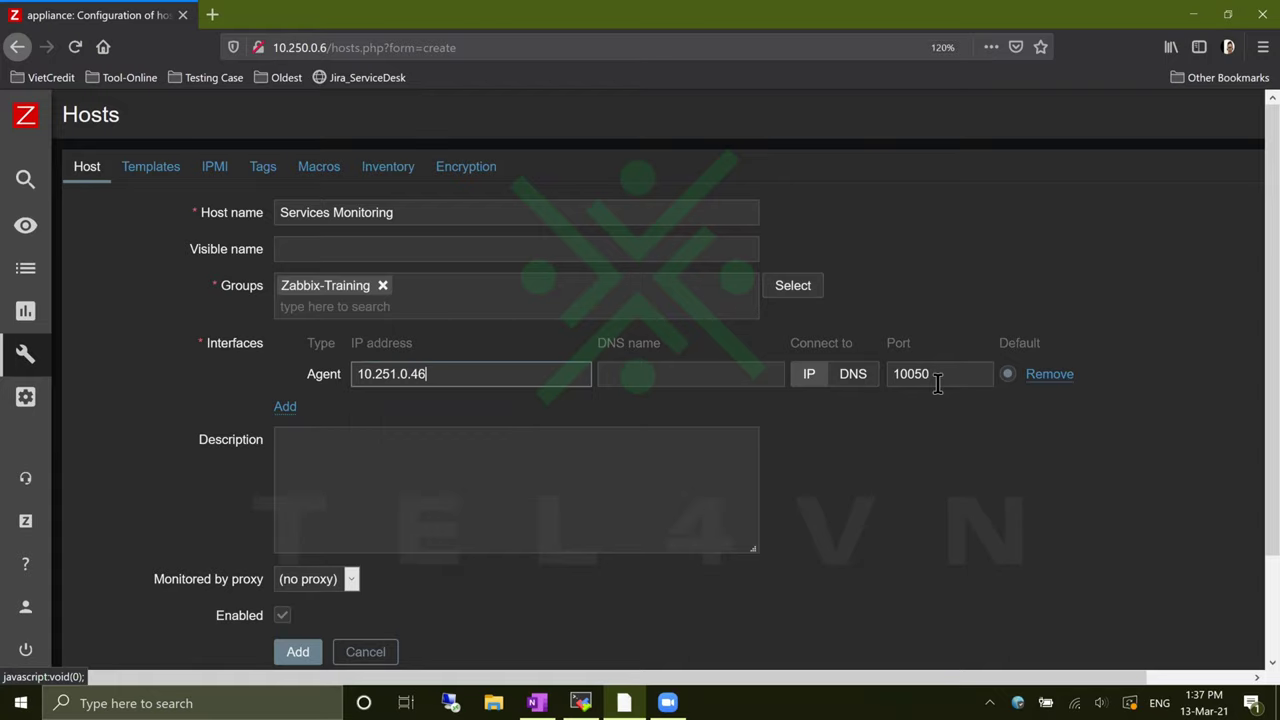
drag(938, 378, 882, 387)
click(874, 437)
click(300, 651)
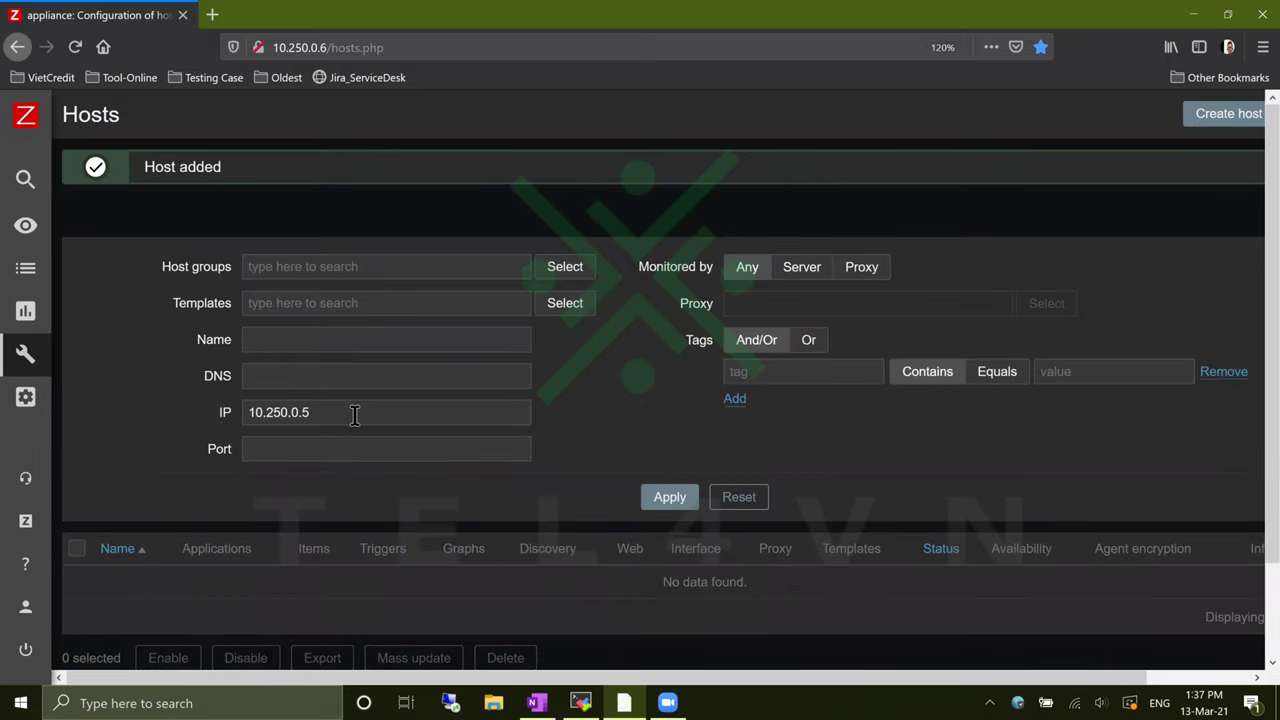
- Filter the hosts list by IP 10.251.0.46
drag(348, 414, 170, 431)
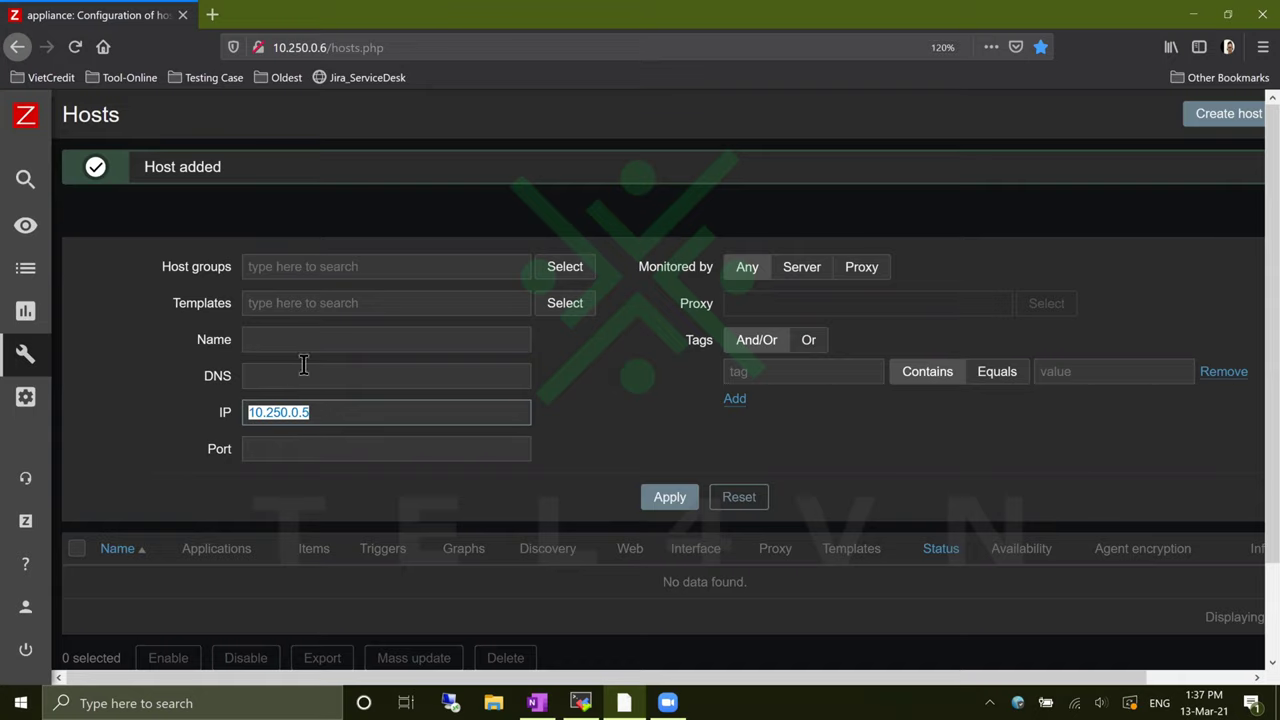
key(BackSpace)
text(10.)
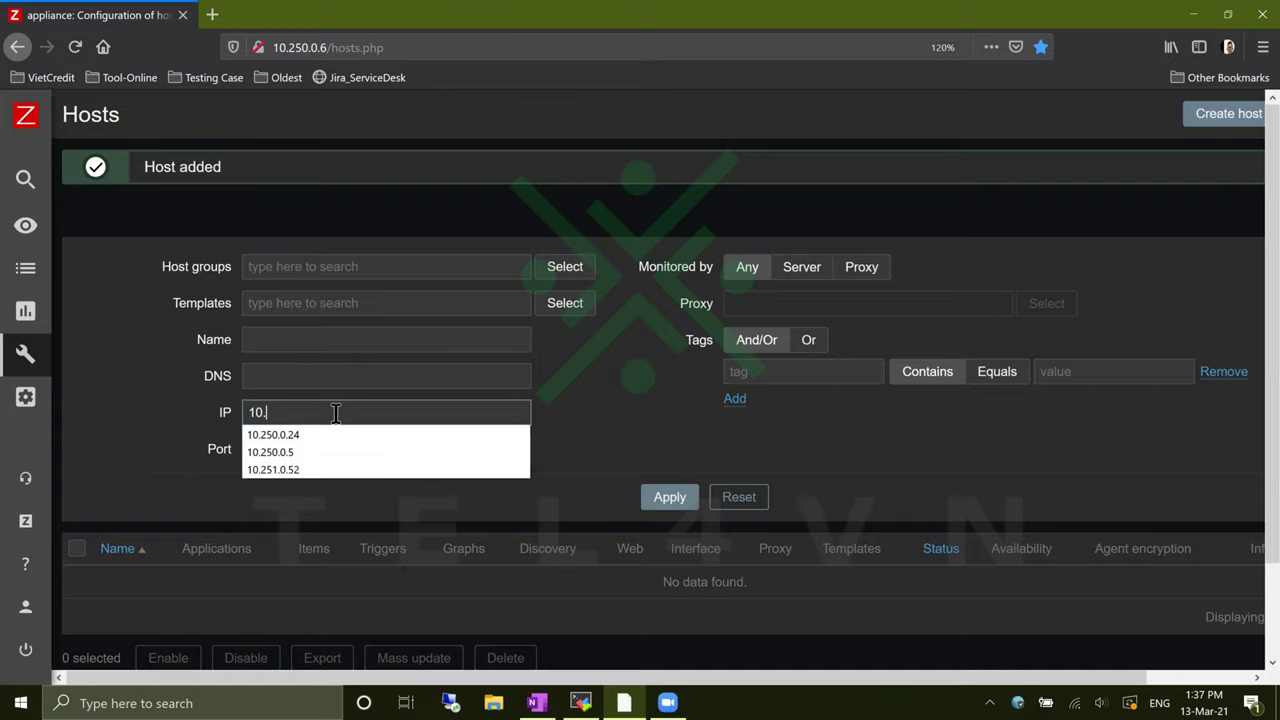
text(251.0.46)
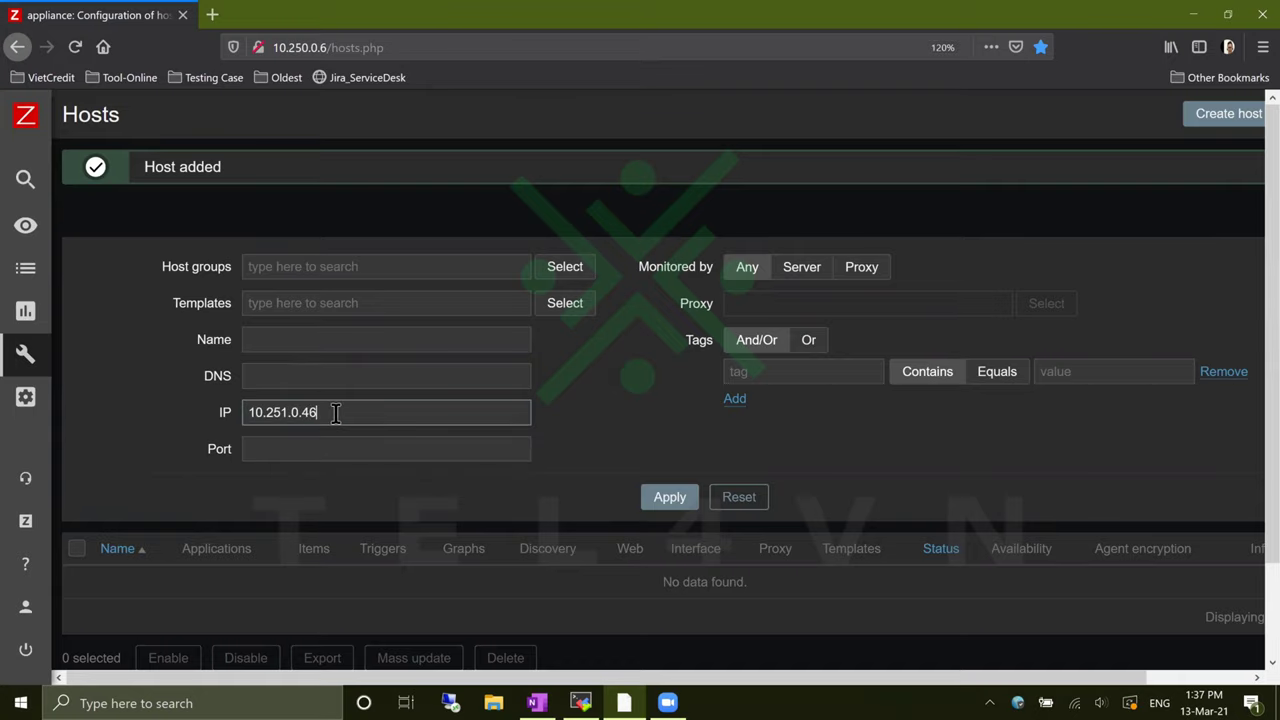
key(Return)
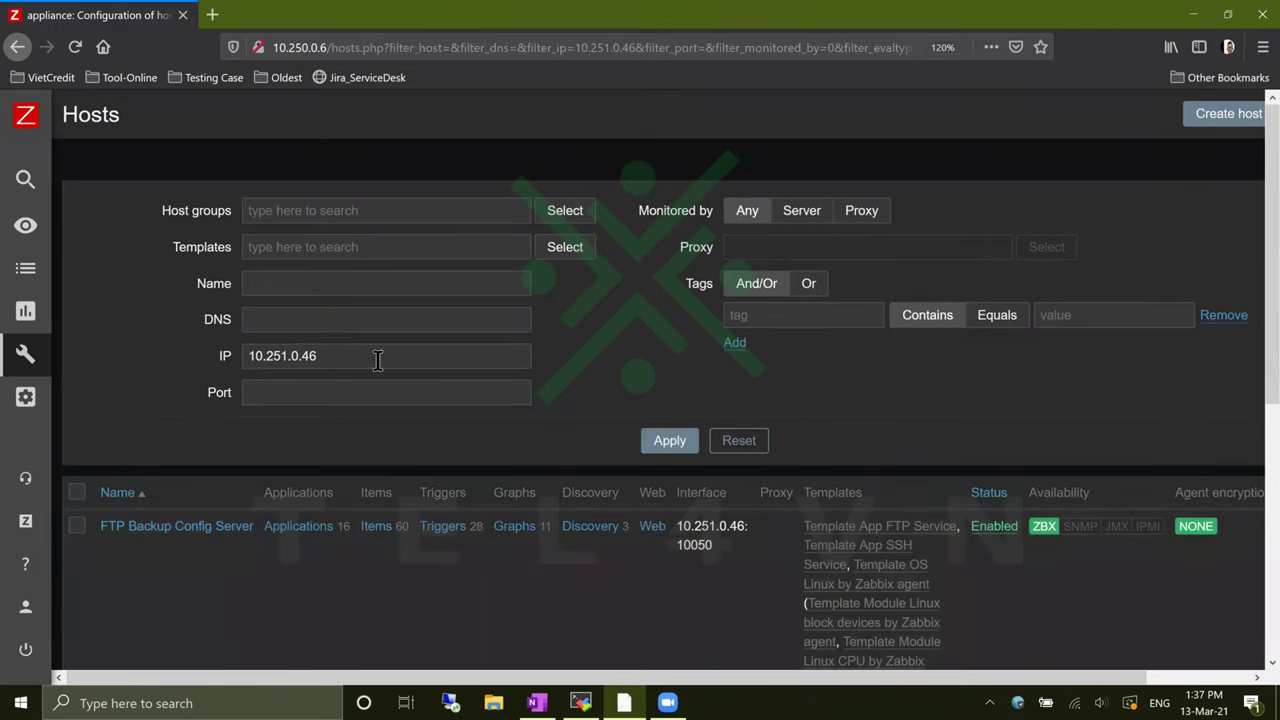
- Clear the IP filter and filter the hosts list by the name "services monitoring"
drag(326, 357, 118, 357)
key(BackSpace)
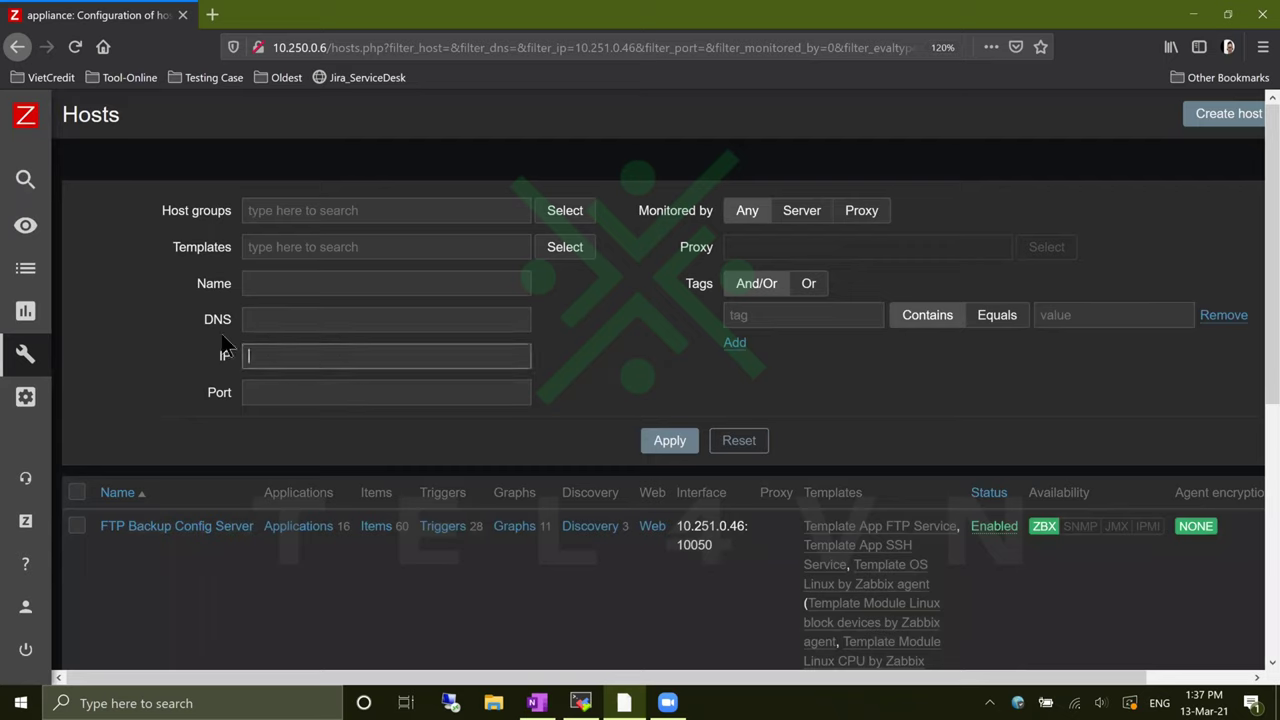
click(297, 287)
text(ser)
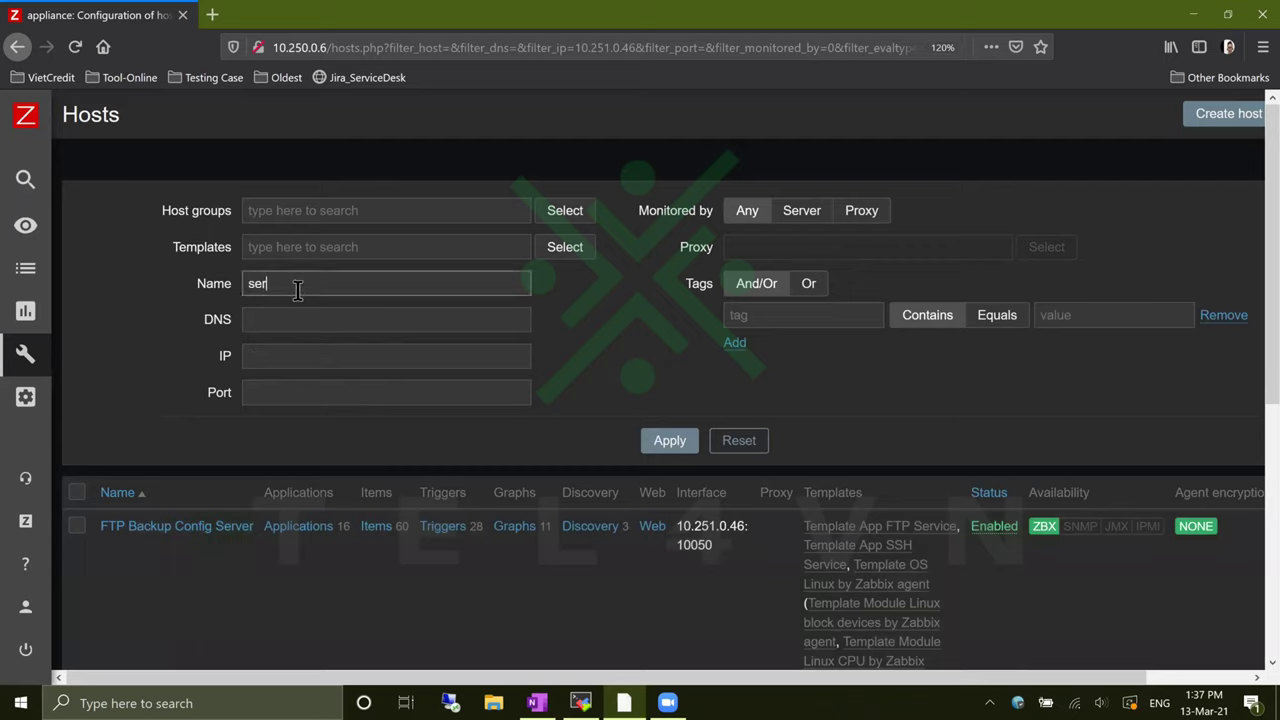
text(vices monito)
key(BackSpace)
text(toring)
key(Return)
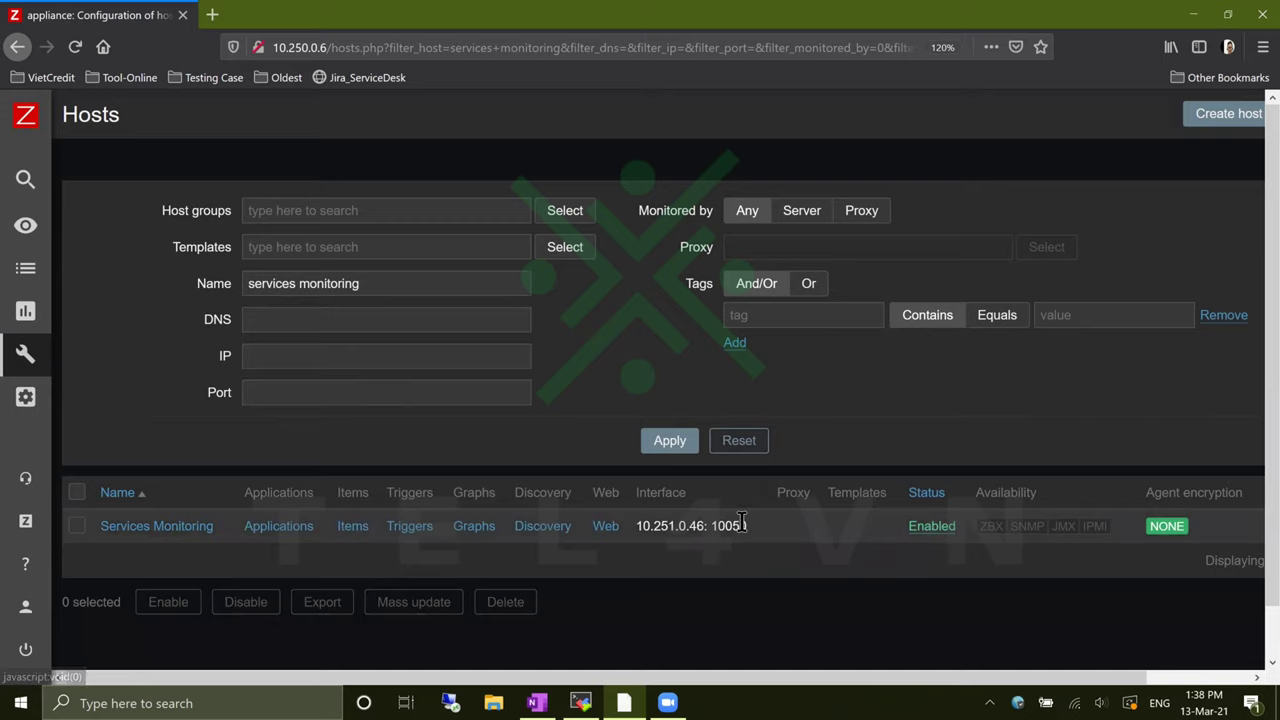
- Open the items of the Services Monitoring host and start creating a new item
click(200, 535)
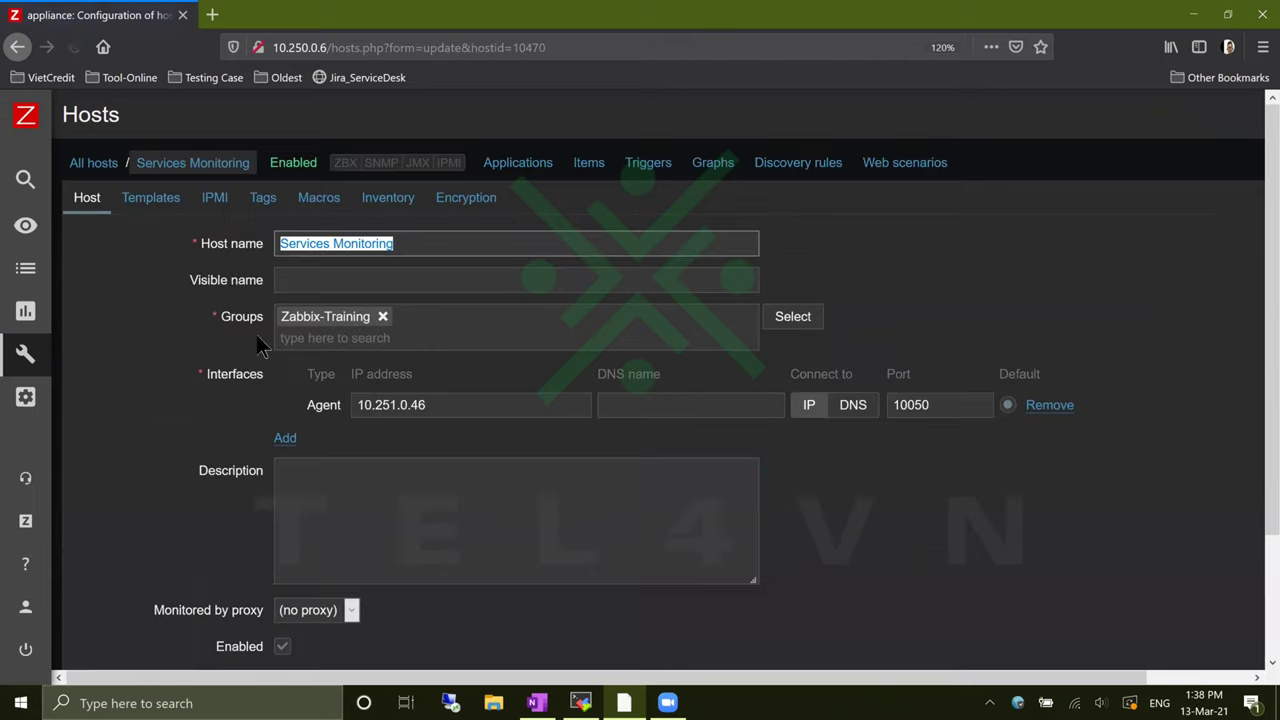
click(589, 168)
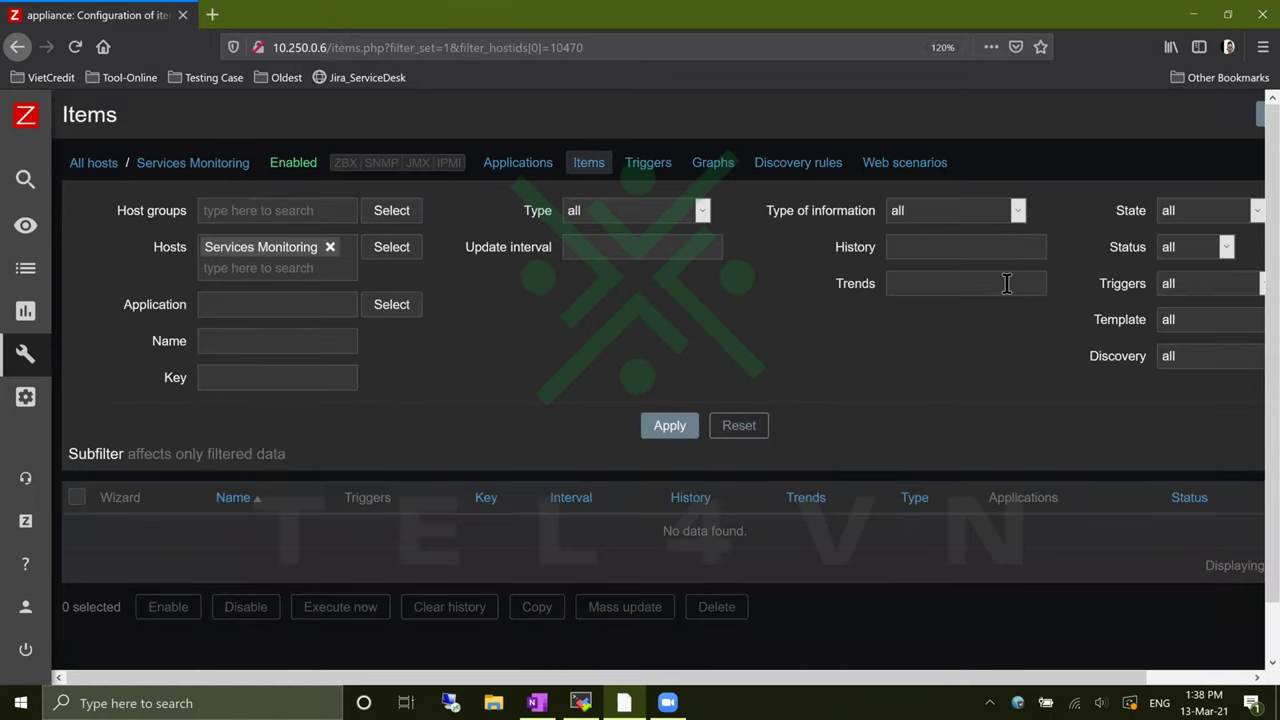
key(ctrl+0)
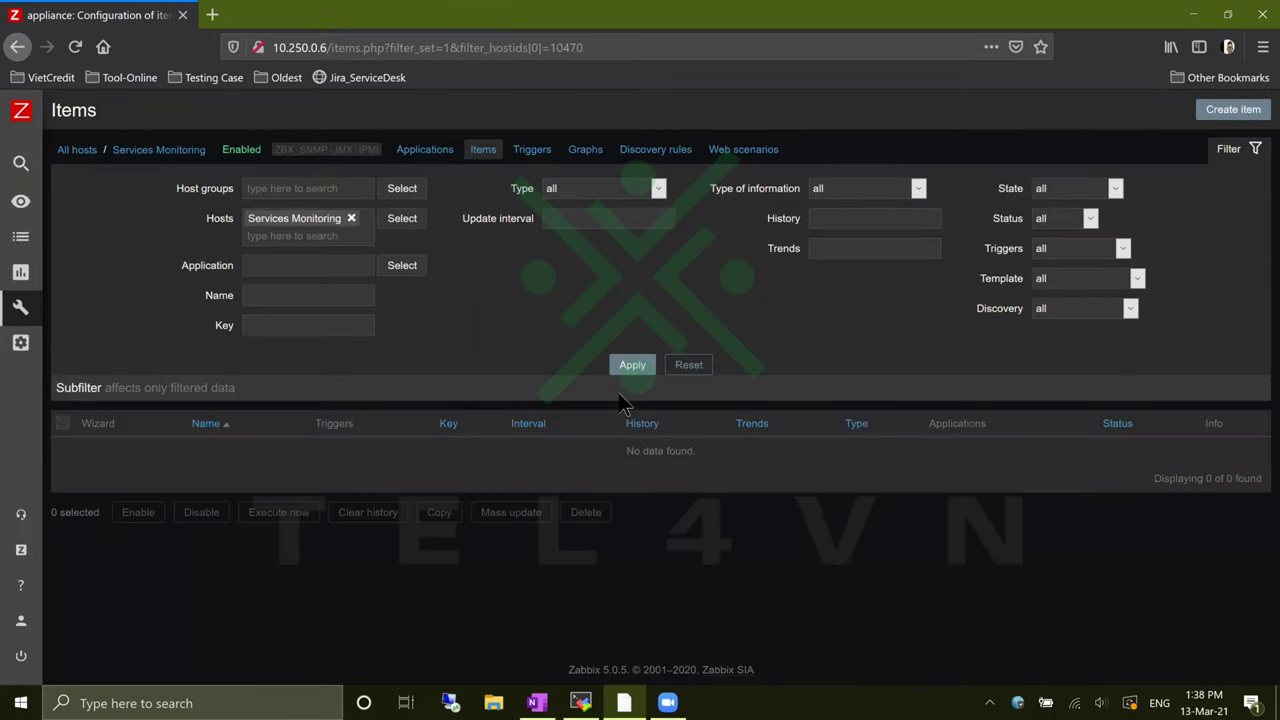
click(1248, 112)
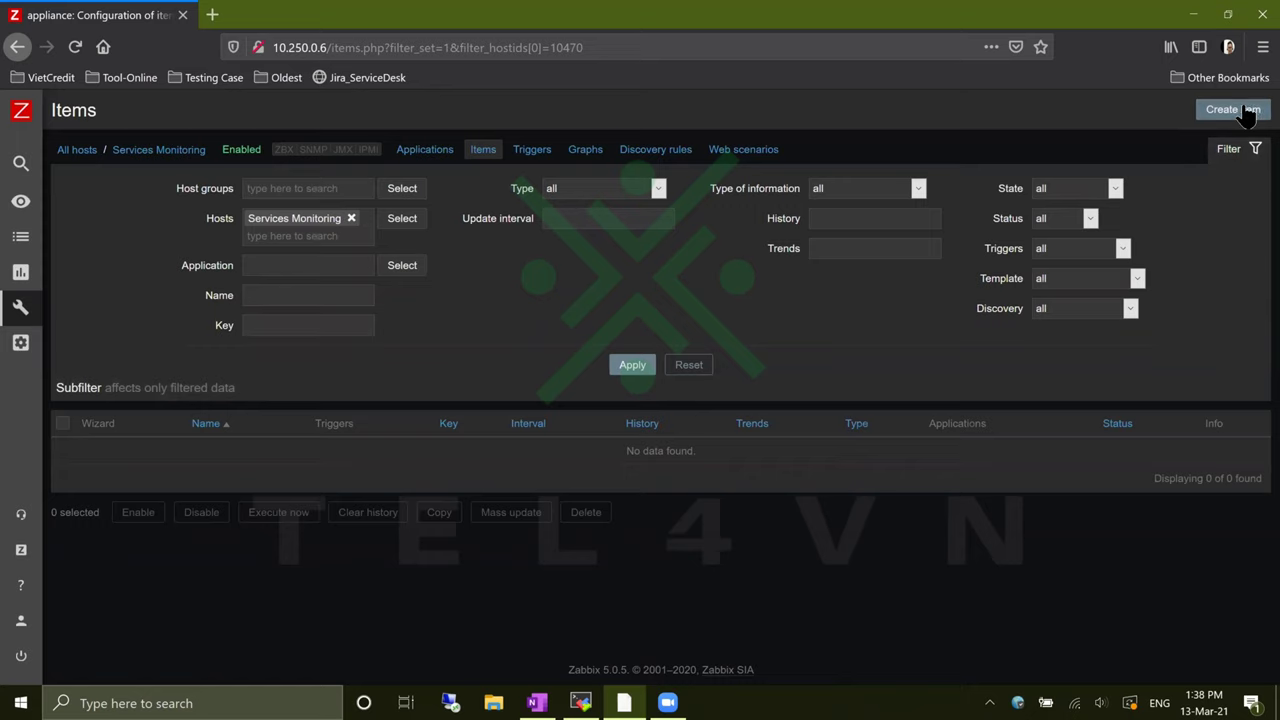
- Name the new item SSH Operation Status and choose Zabbix agent as its type
key(ctrl+plus)
key(ctrl+plus)
key(ctrl+plus)
key(ctrl+plus)
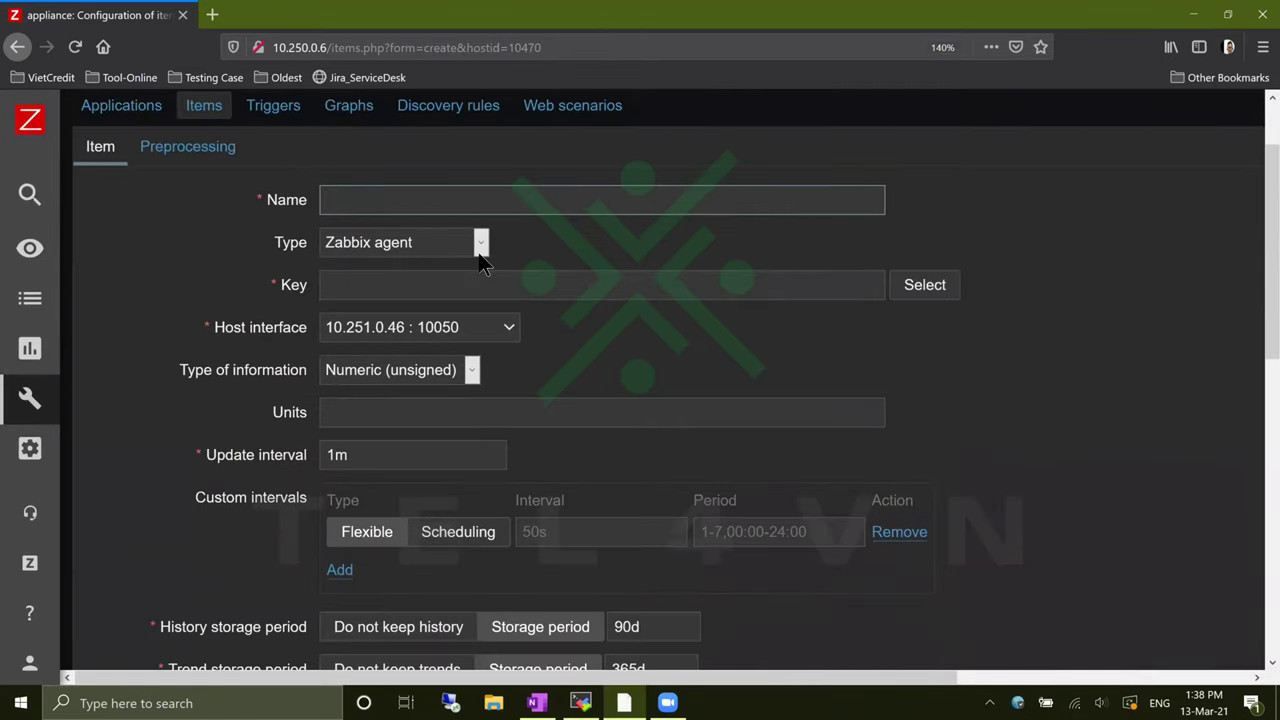
click(505, 203)
text(SSH Operation Status)
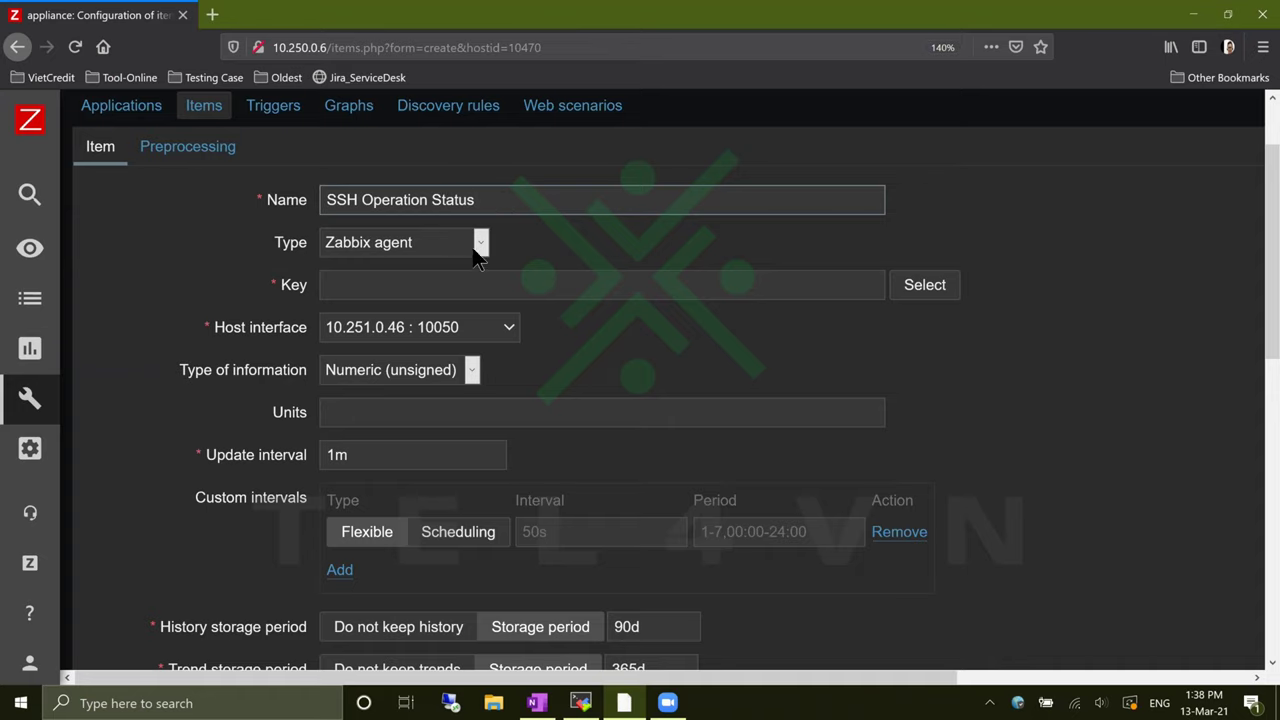
click(480, 242)
click(426, 271)
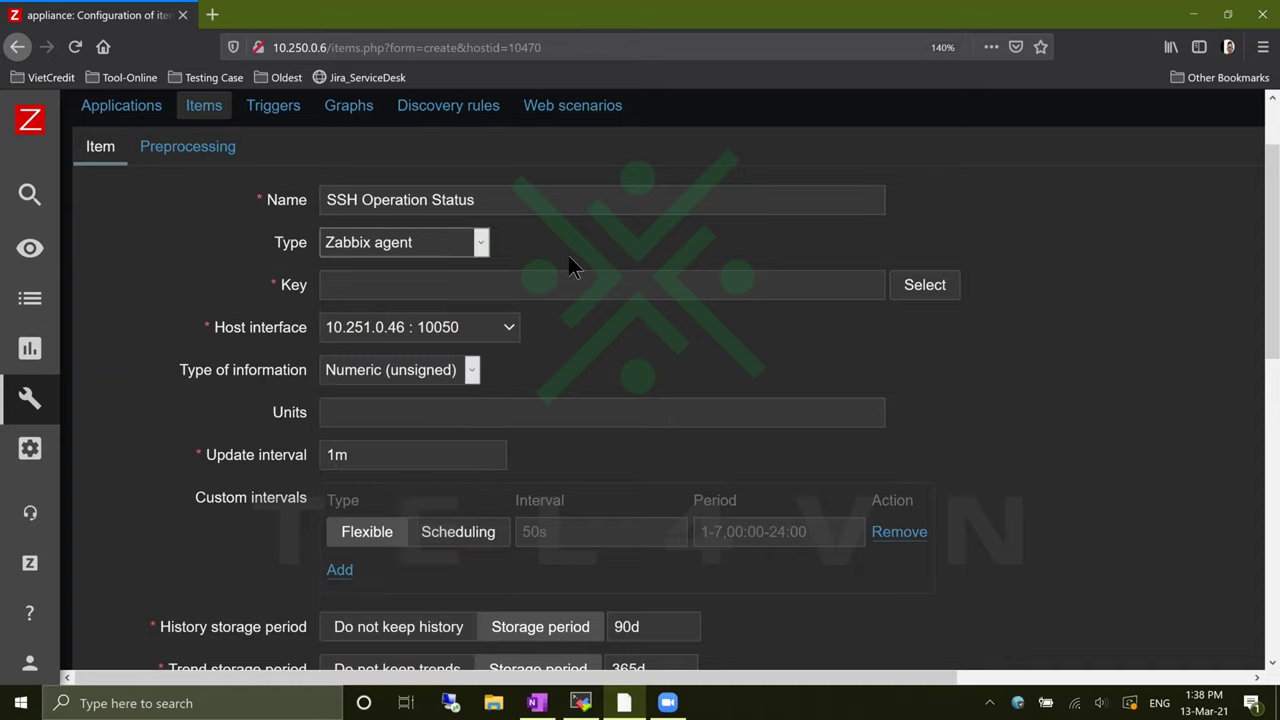
- Copy net.tcp.service[ssh] from the zabbix_get command in the zabbix_5.0 terminal session into the item's key
click(556, 296)
click(580, 703)
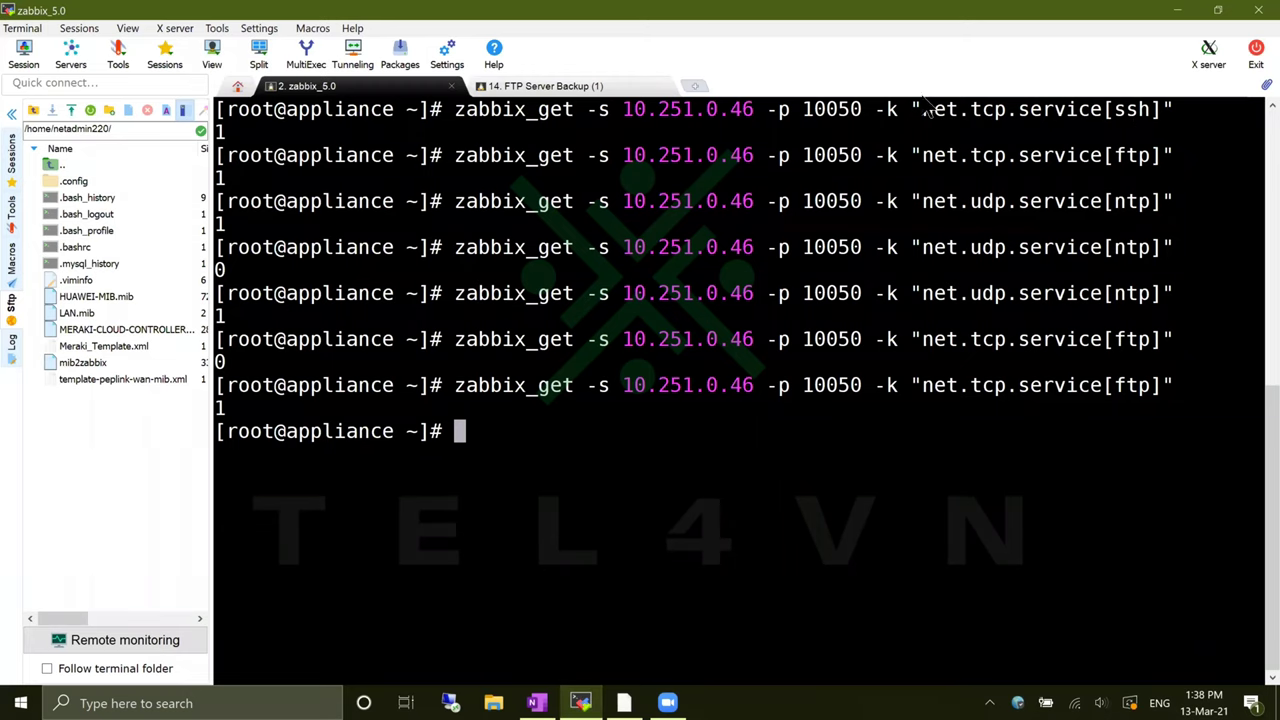
drag(925, 108, 1160, 316)
key(alt+Tab)
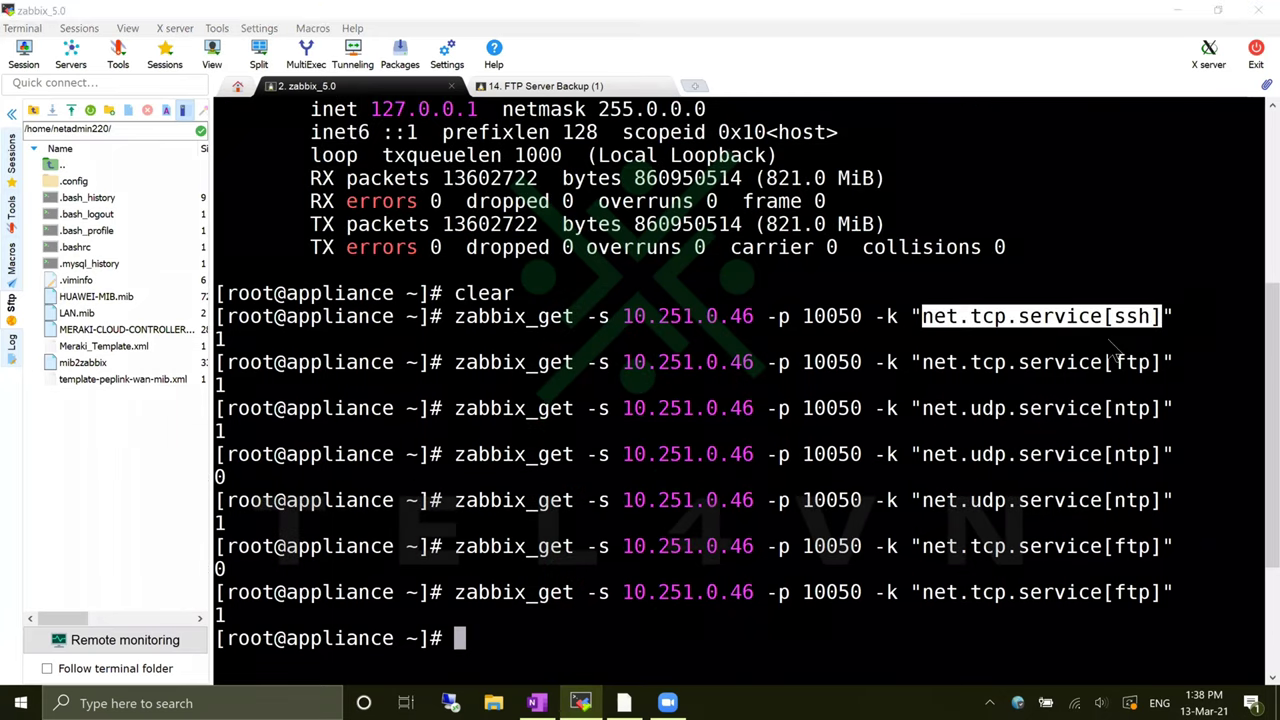
text(net.tcp.service[ssh])
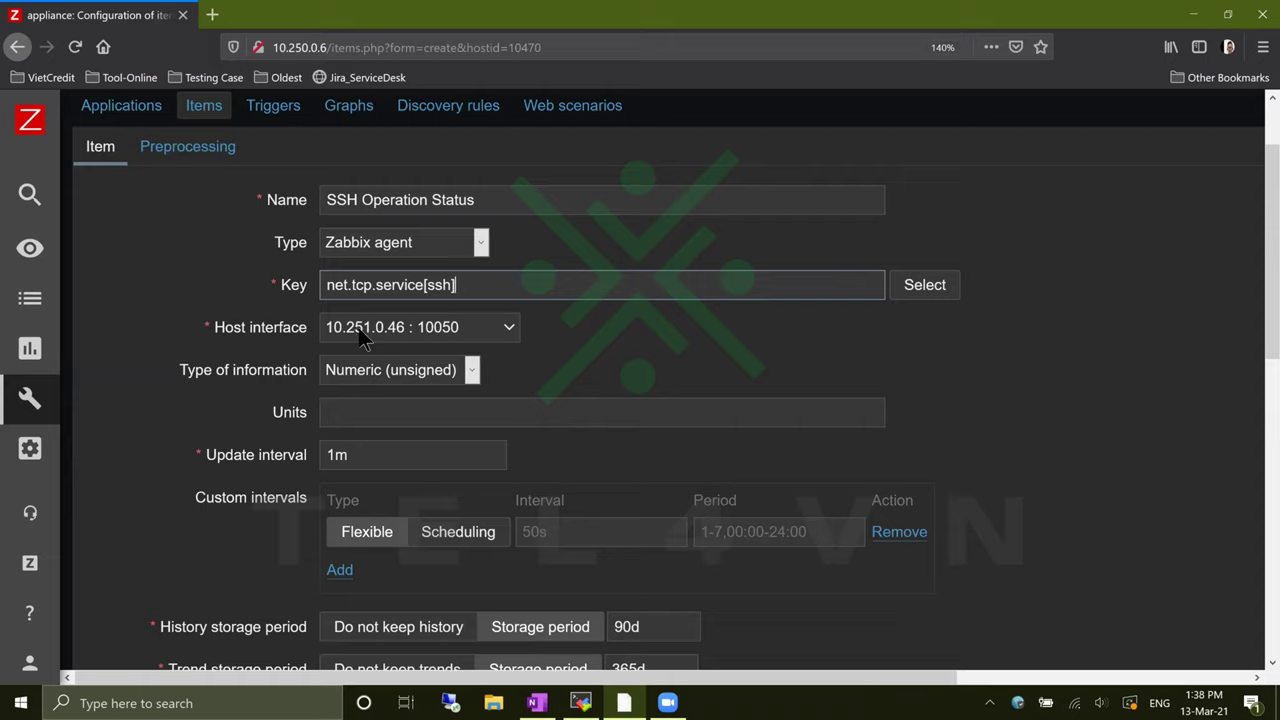
- Check the SSH key's value type by running zabbix_agentd -p | grep ssh in the FTP Server Backup session, and return to the item form
key(alt+Tab)
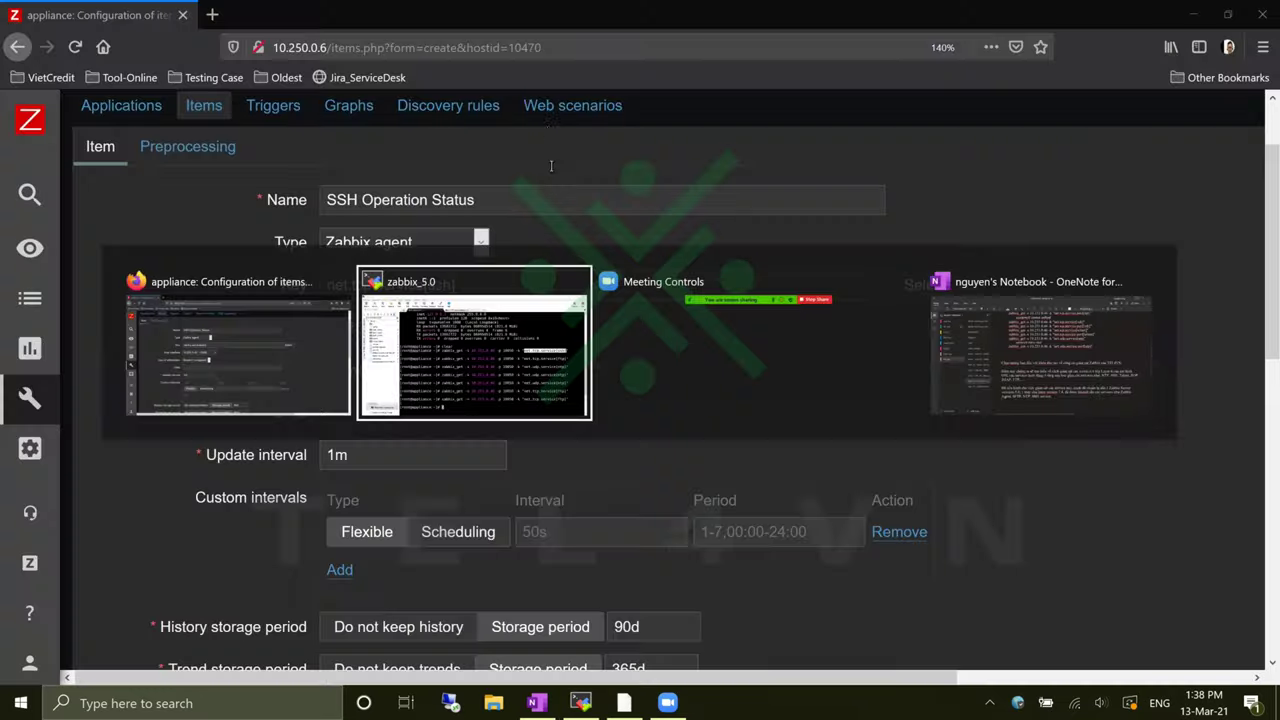
click(571, 86)
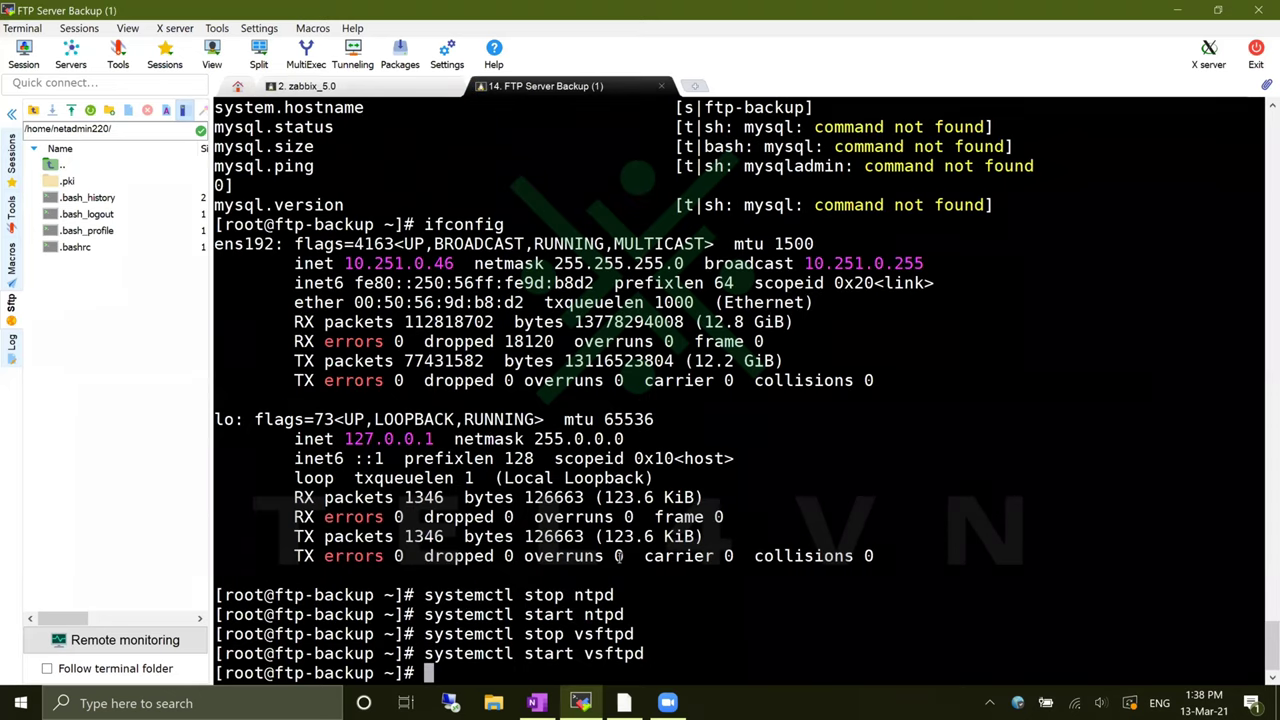
key(Up)
key(Up)
key(Up)
key(Up)
key(Up)
key(Up)
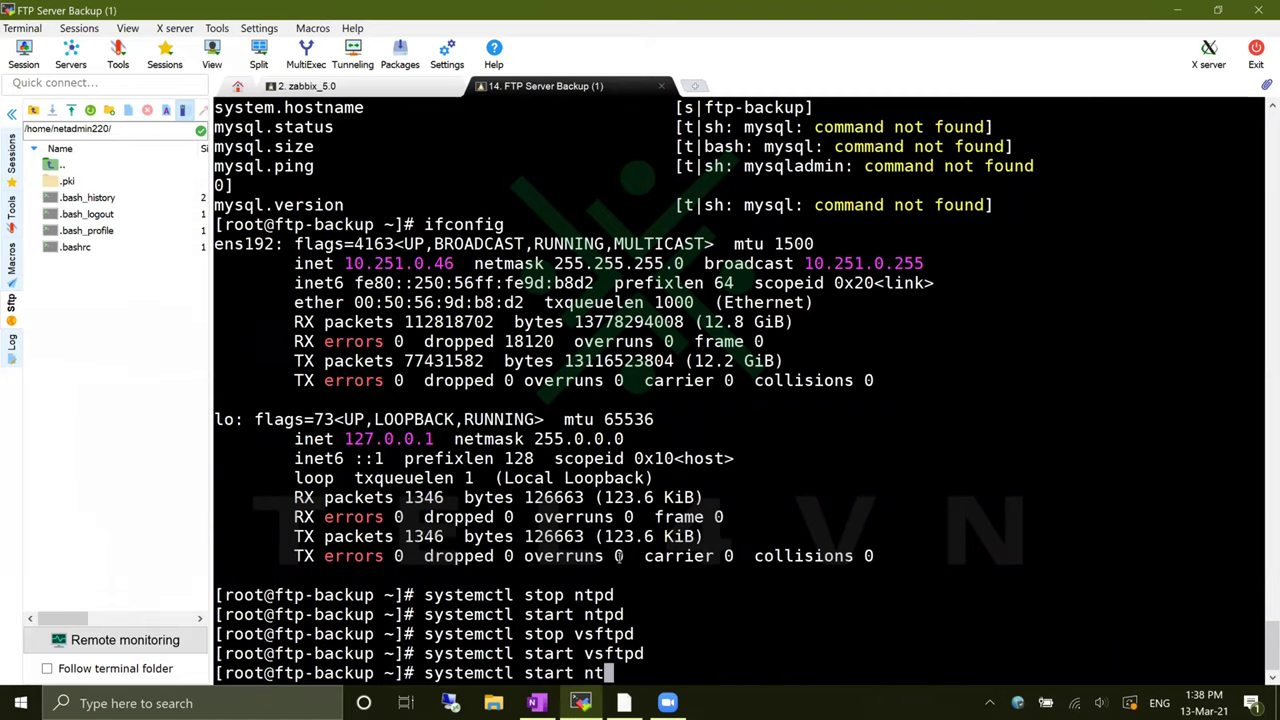
text(| grep)
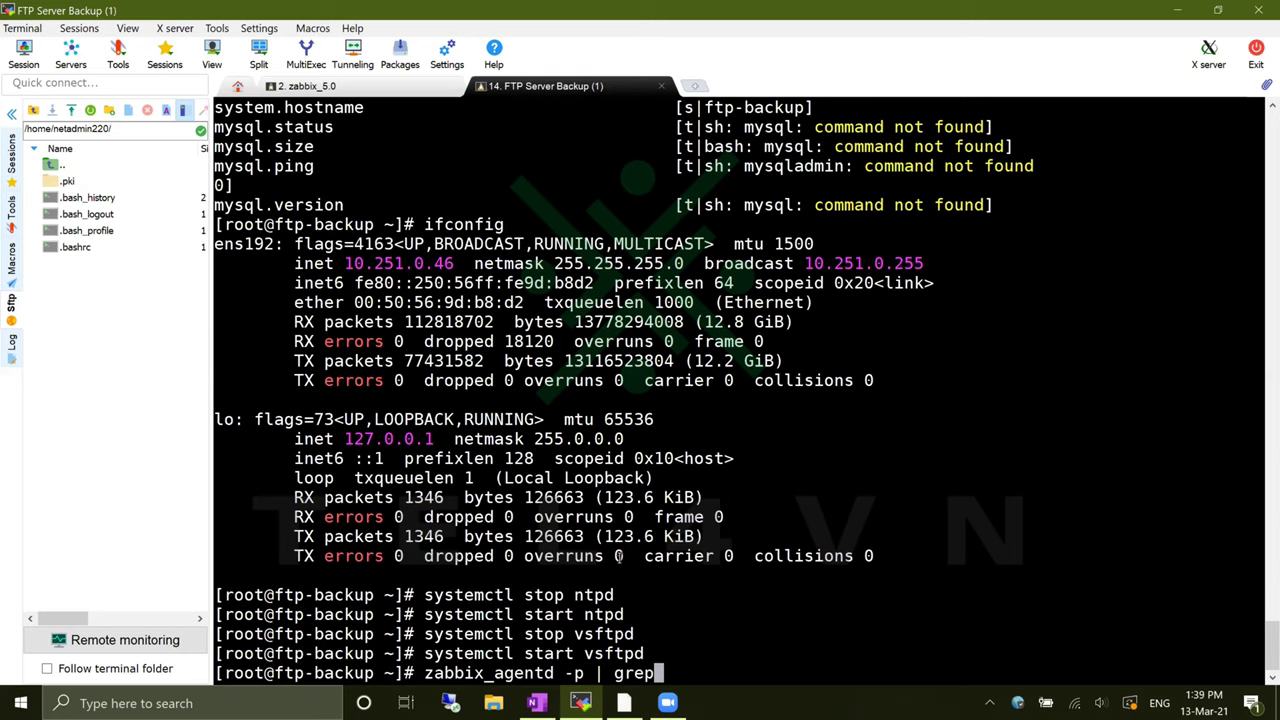
text( ssh)
key(Return)
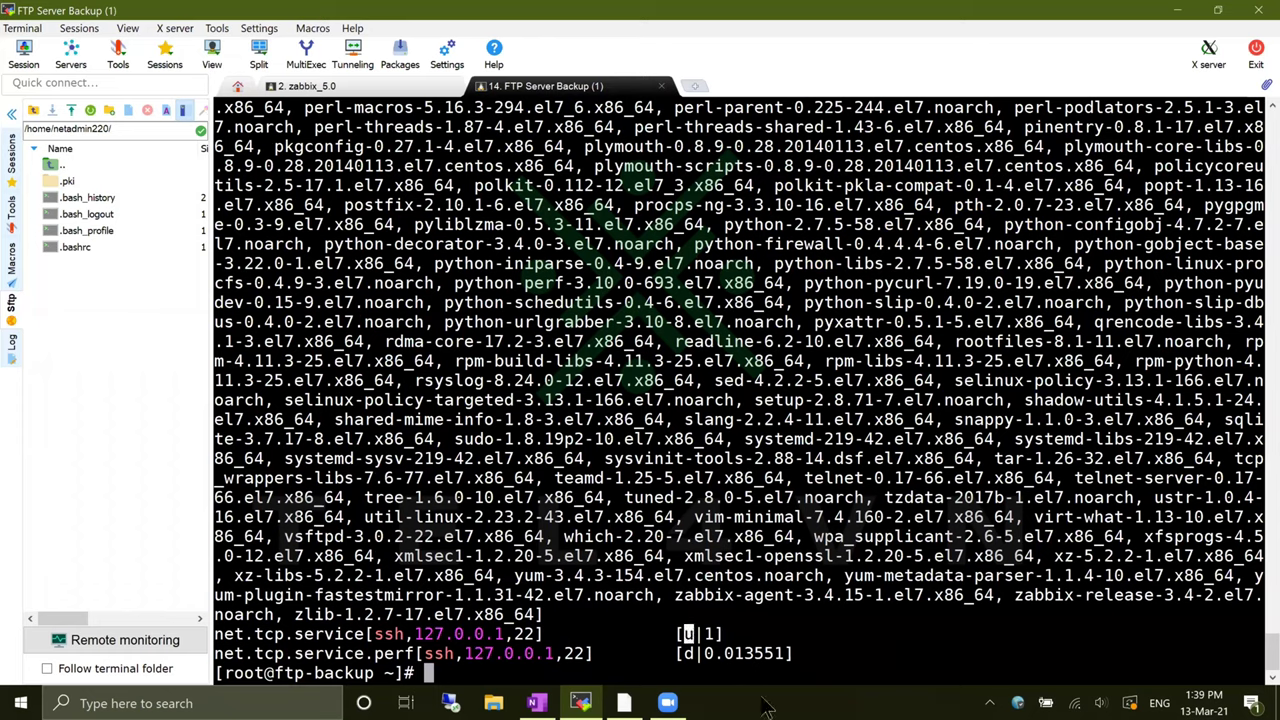
click(624, 703)
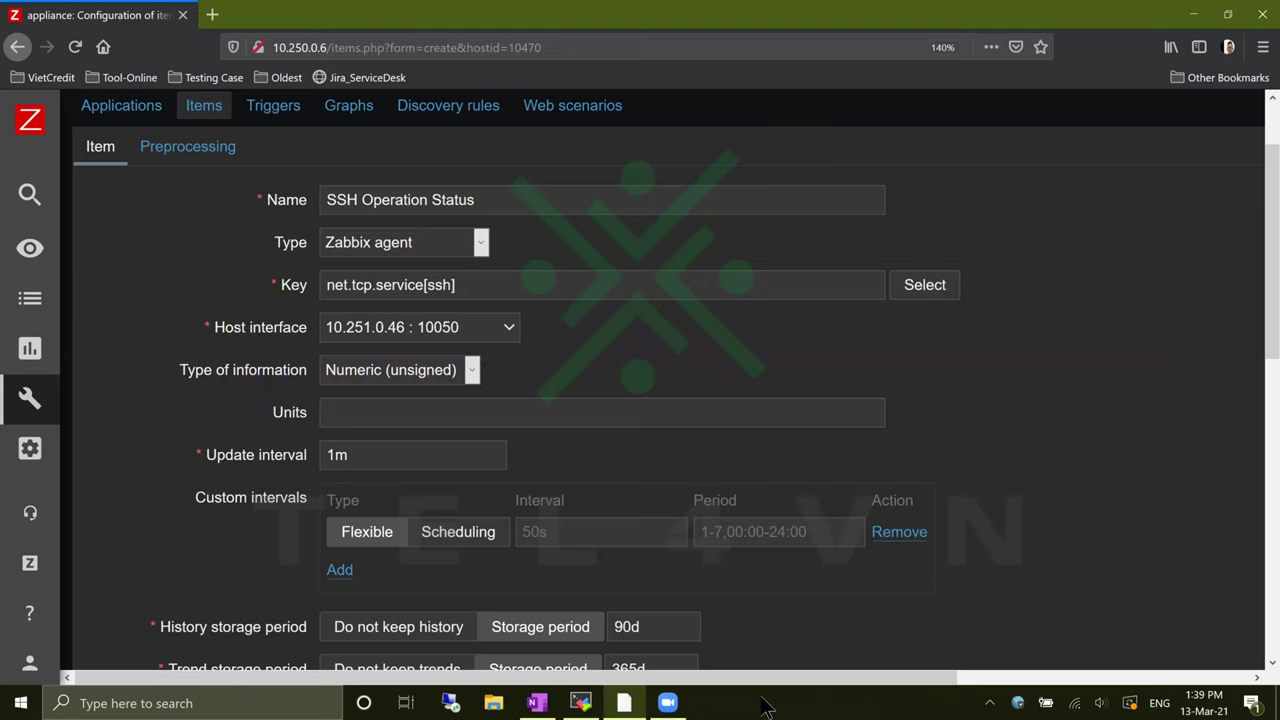
- Keep Numeric (unsigned) as the SSH item's type of information, add the item to the host, and select it in the item list
click(472, 370)
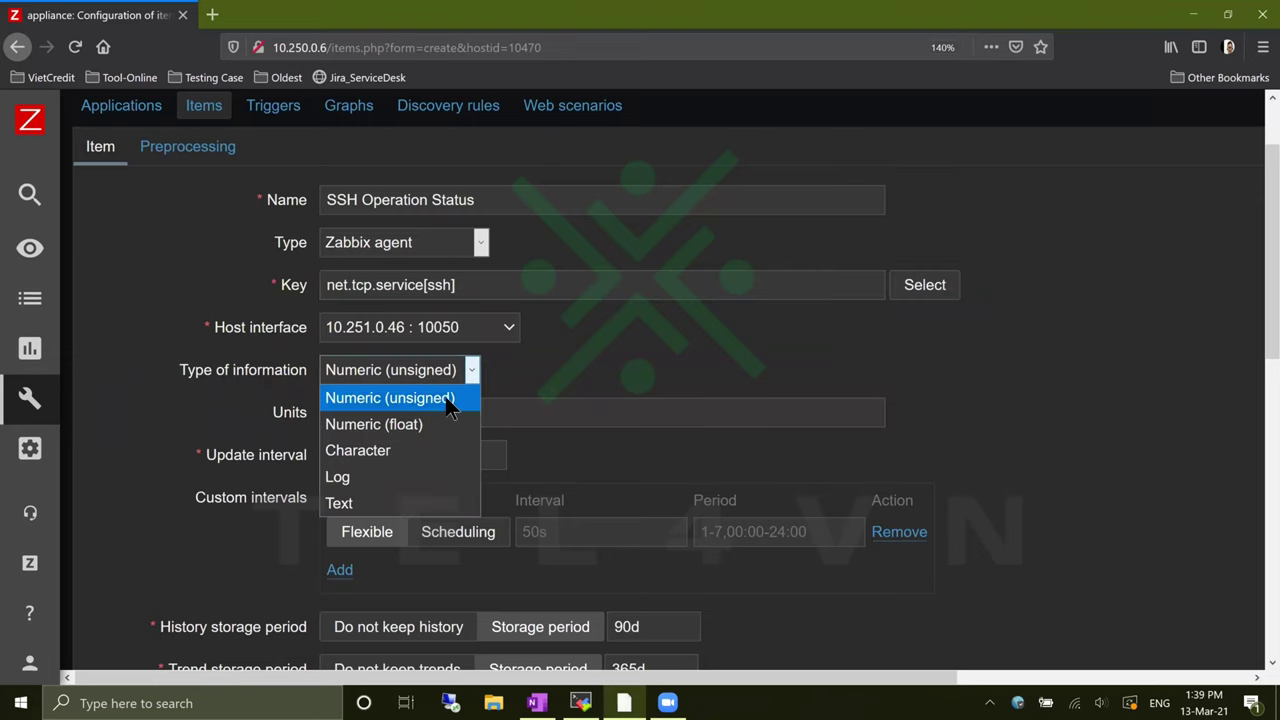
click(671, 371)
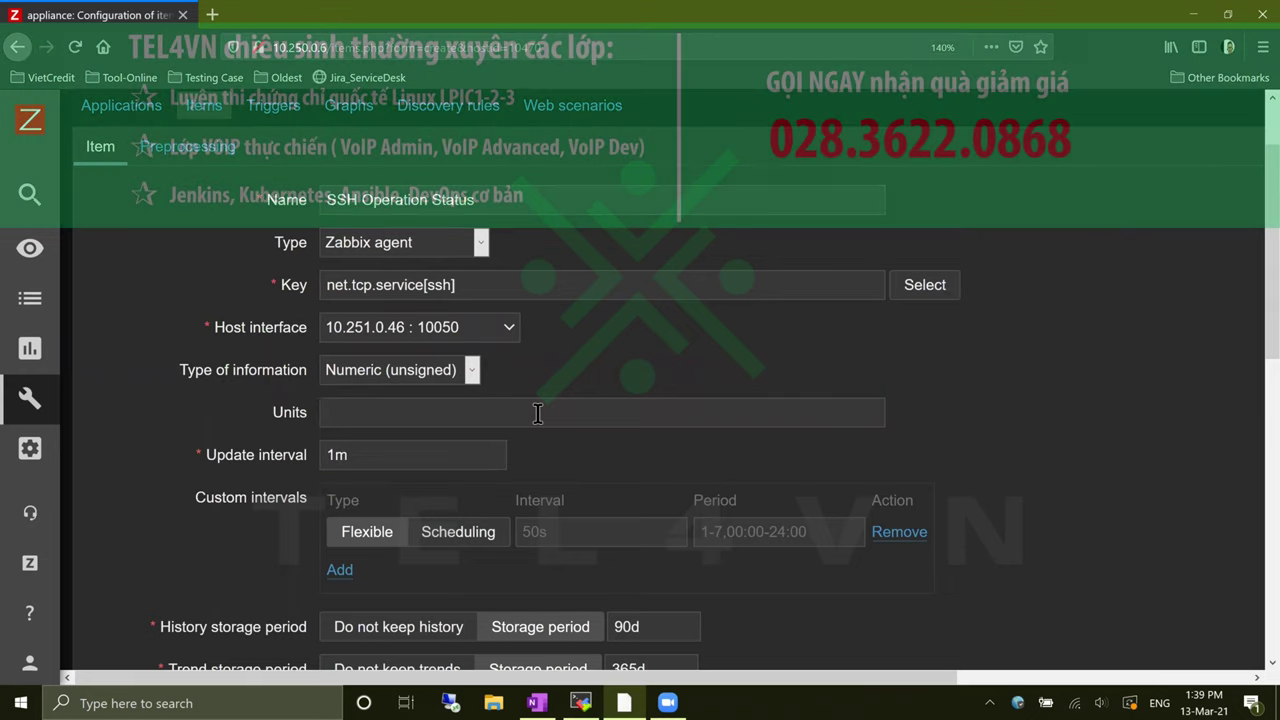
click(538, 413)
scroll(600, 460, down, 10)
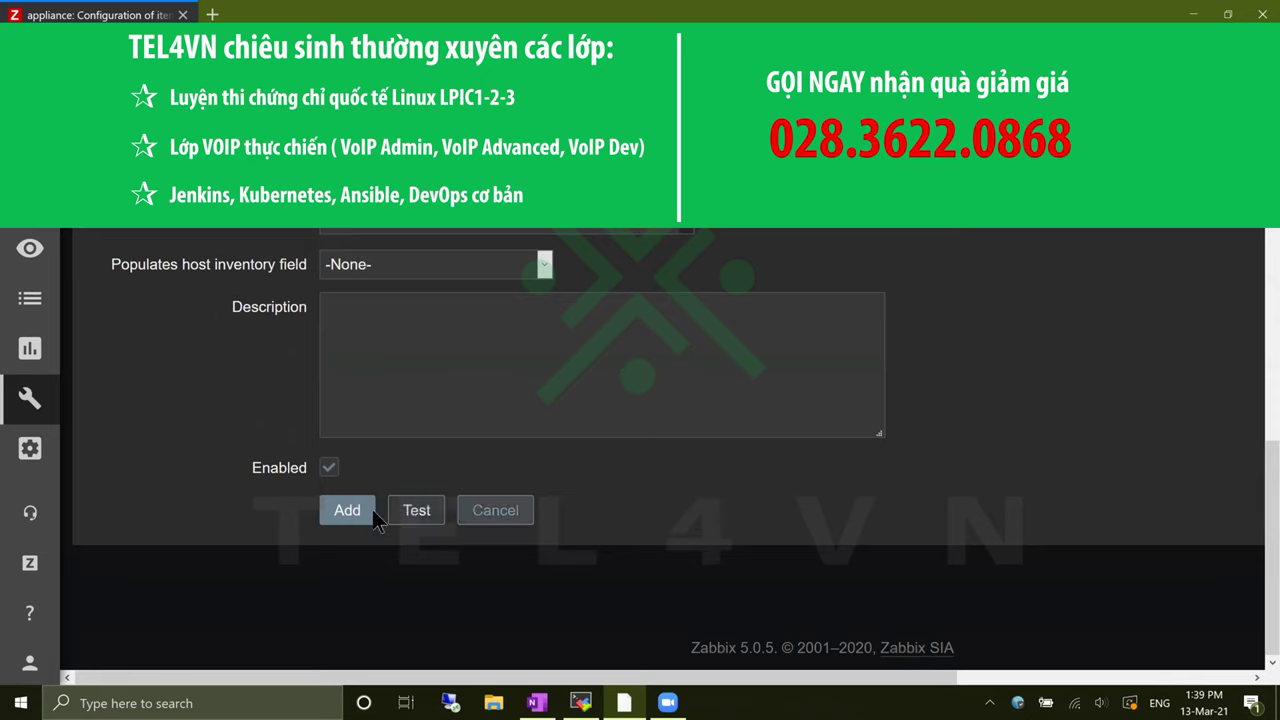
click(366, 511)
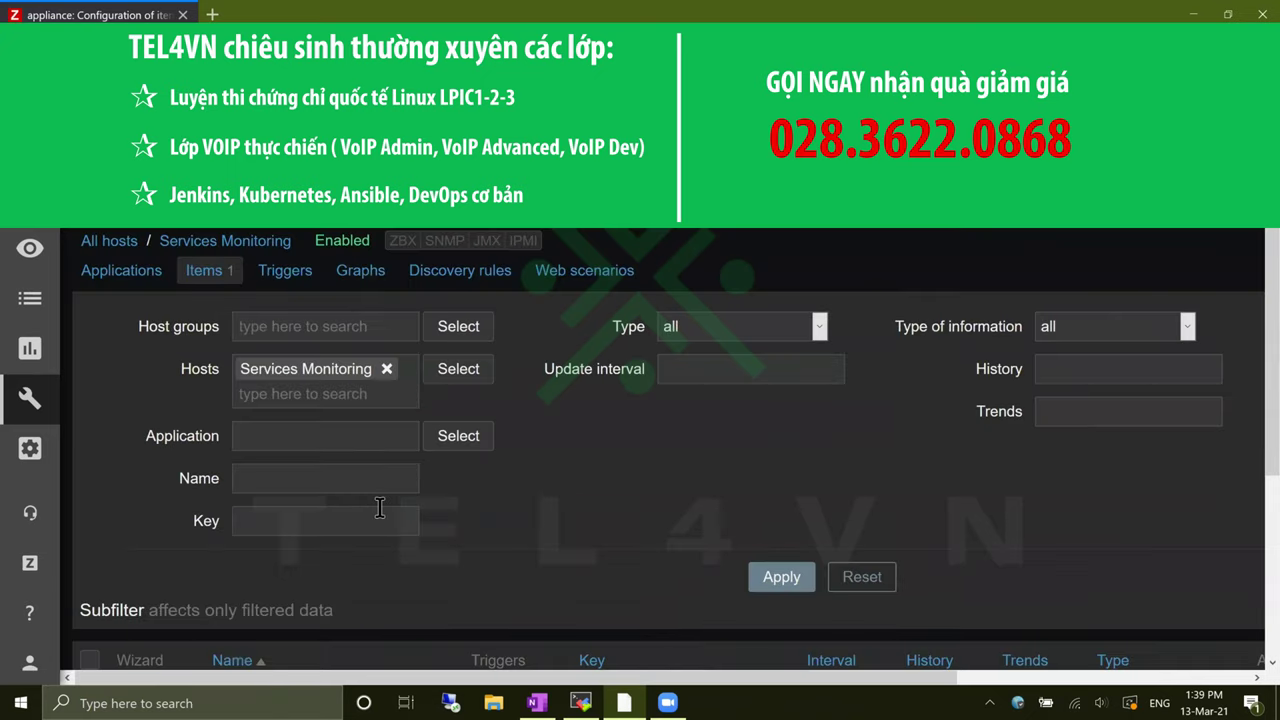
scroll(352, 540, down, 3)
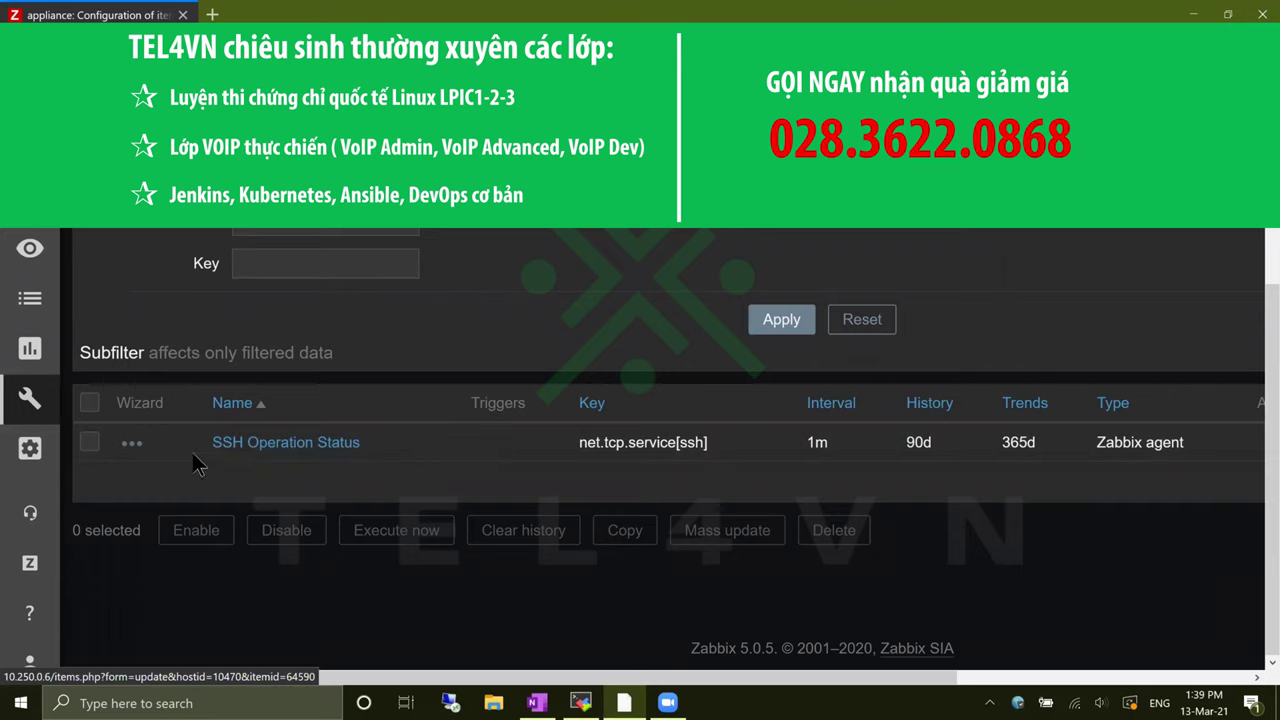
click(89, 442)
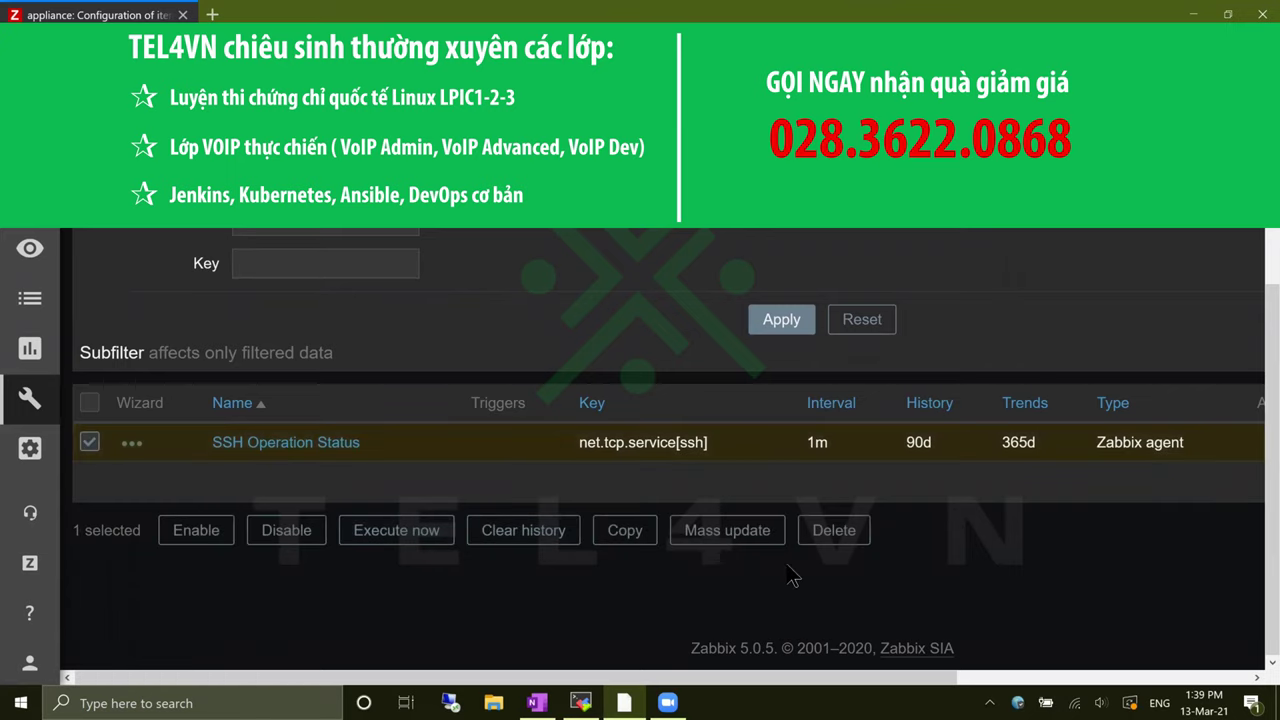
- Start creating another item on the Services Monitoring host and name it SFTP Operation Status
scroll(555, 462, up, 3)
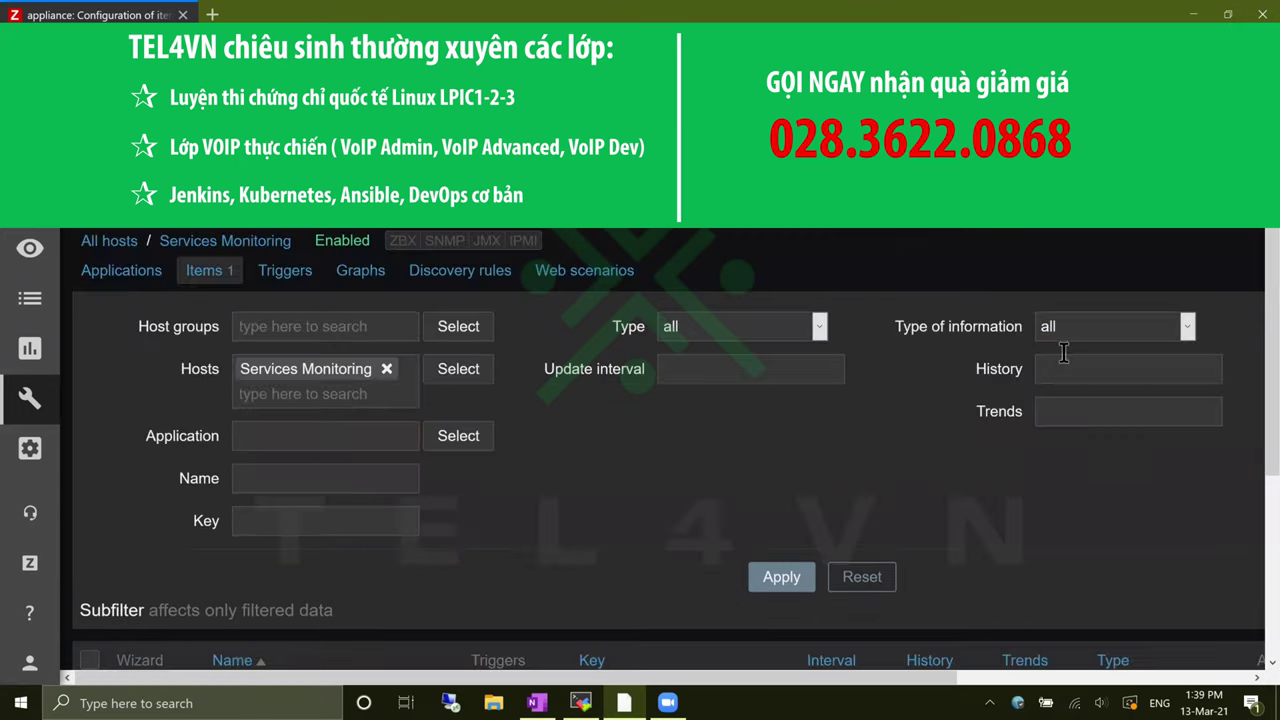
key(ctrl+minus)
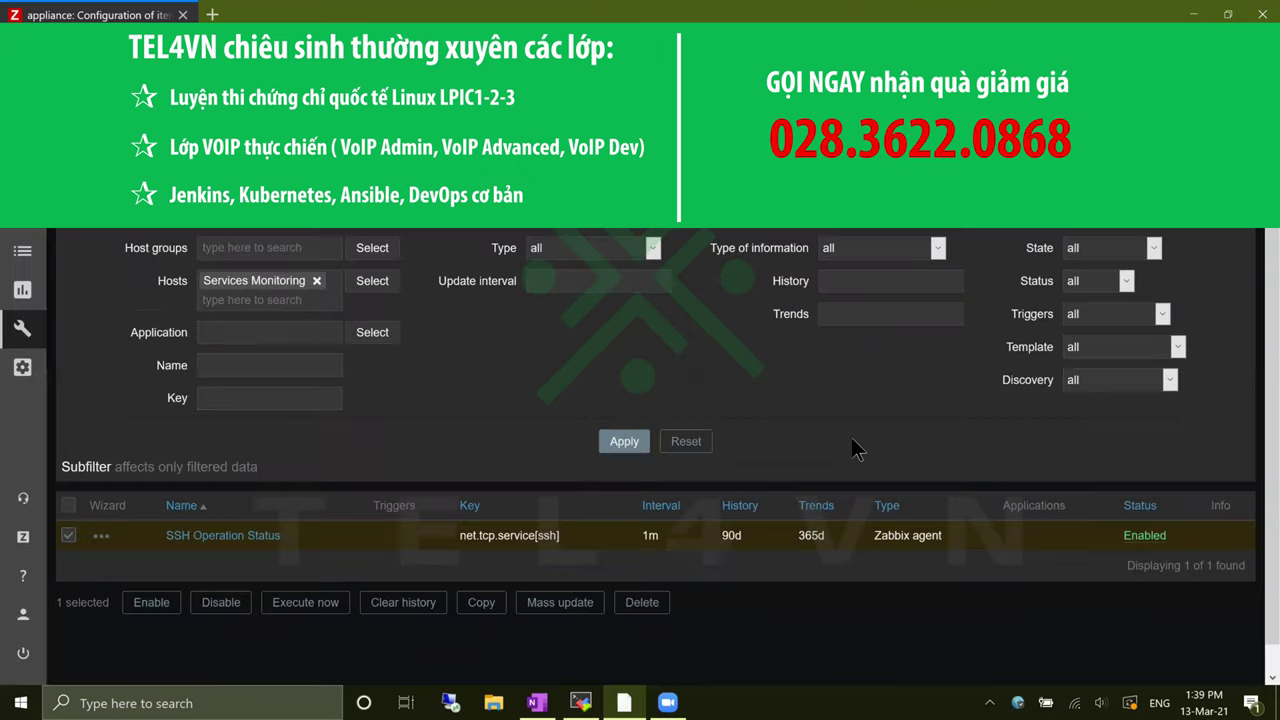
click(1205, 180)
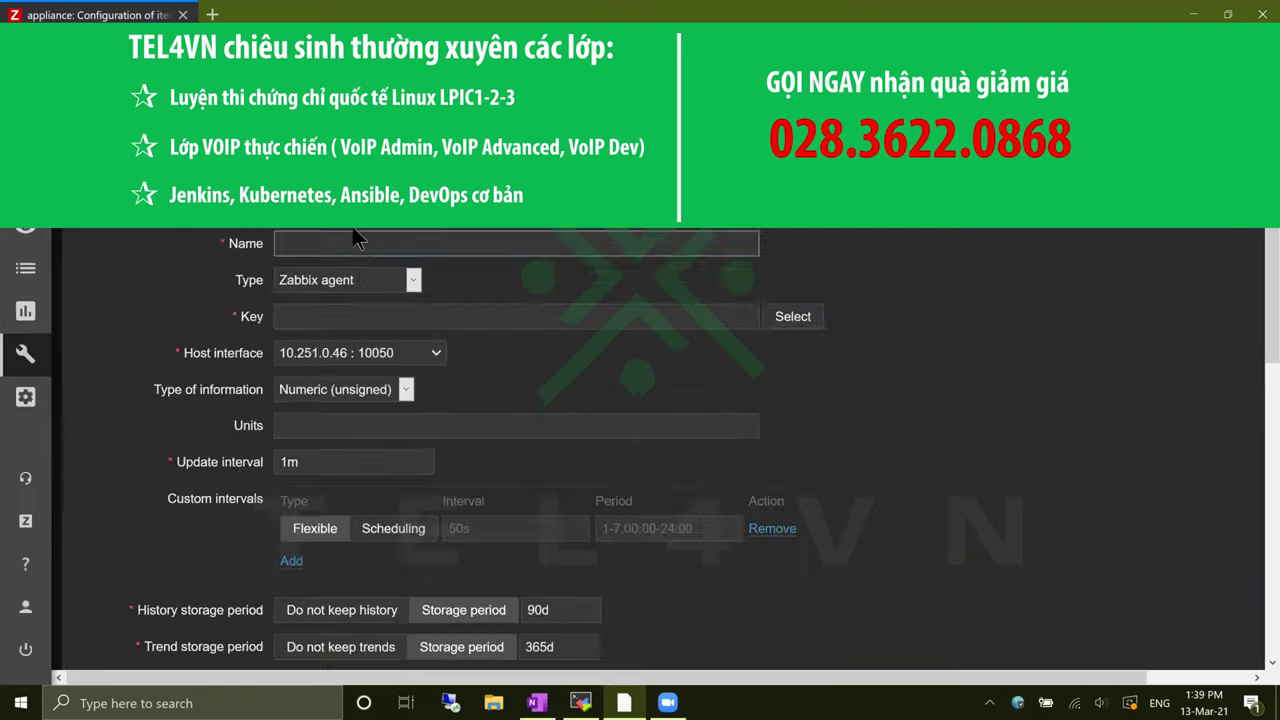
key(ctrl+plus)
click(416, 296)
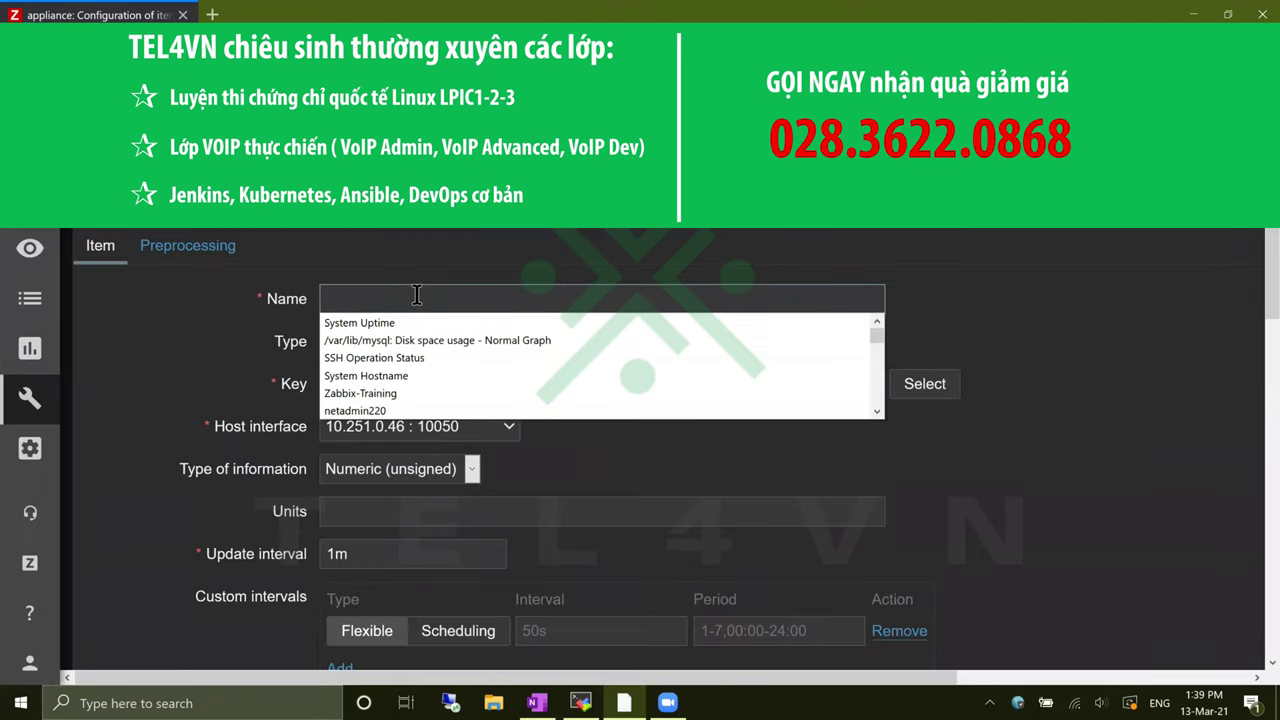
click(427, 359)
double_click(355, 301)
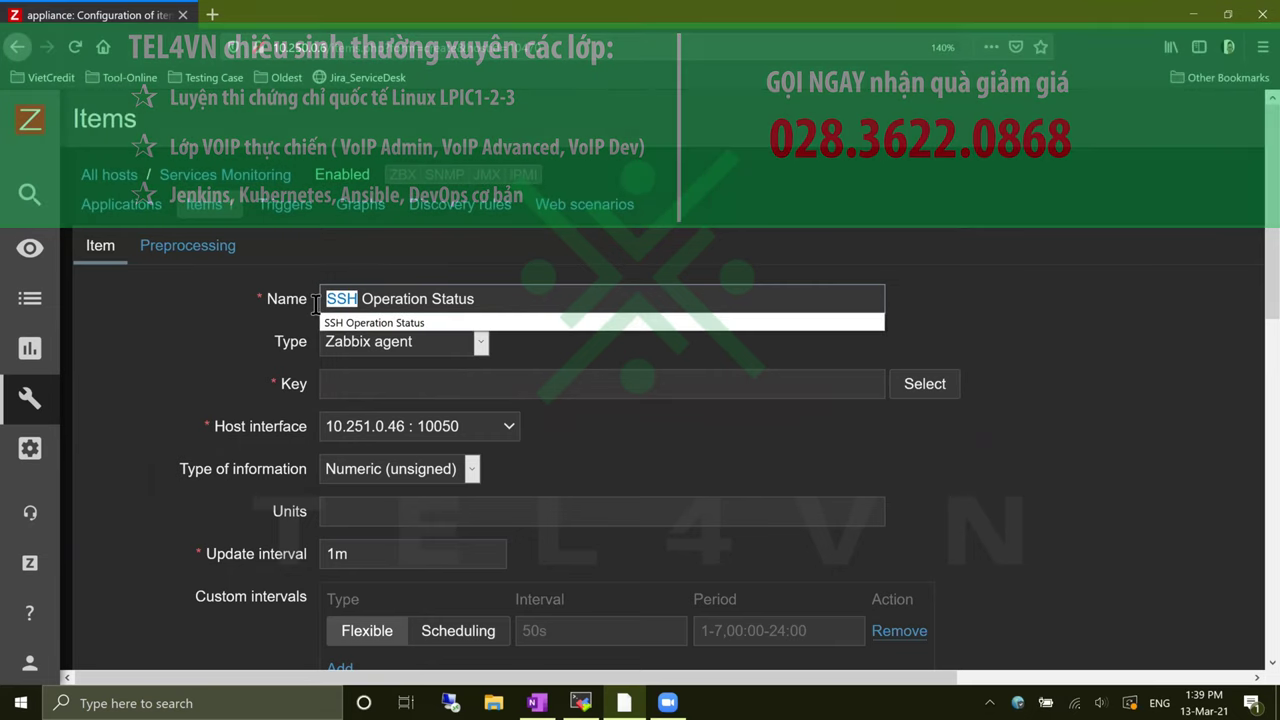
text(FTP)
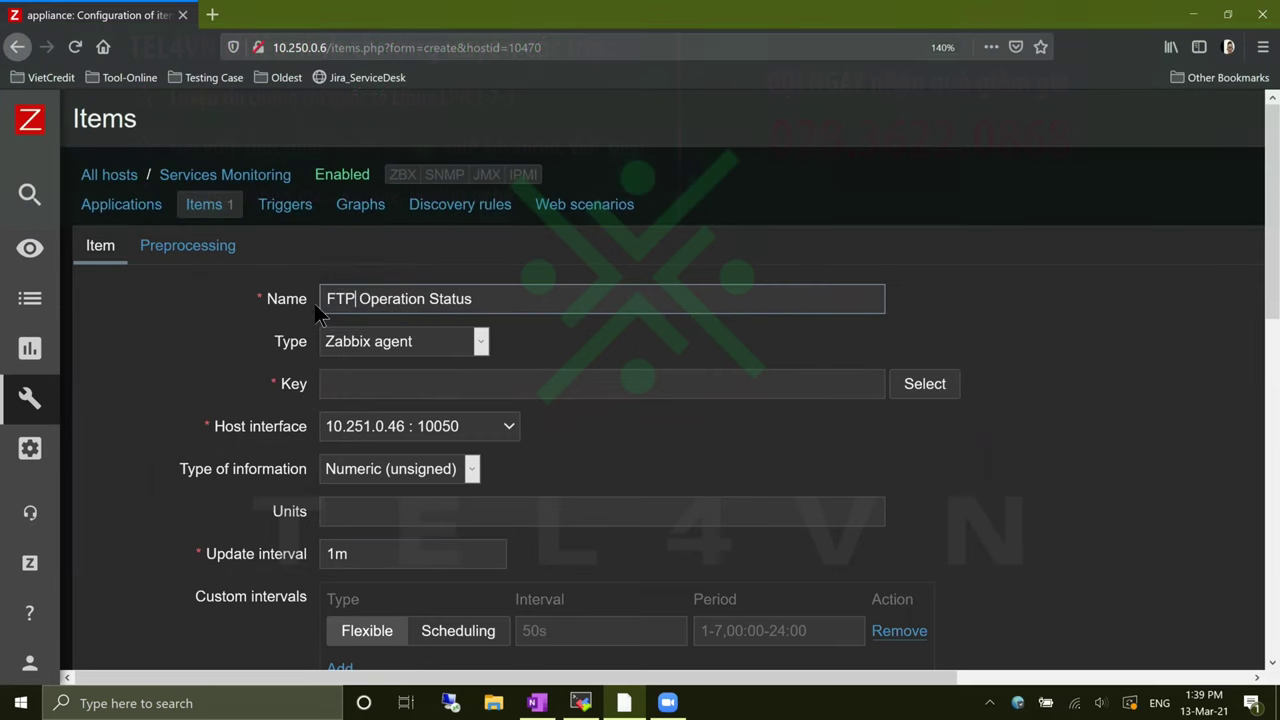
text(S)
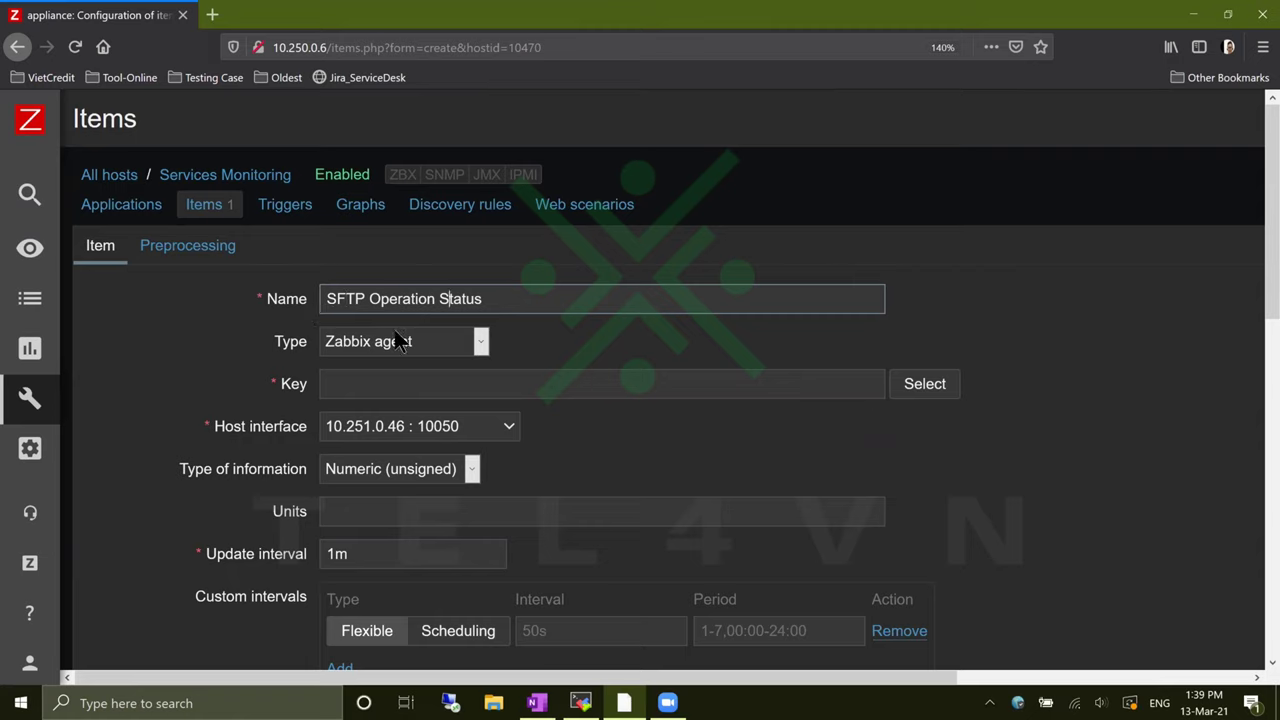
- Copy net.tcp.service[ftp] from the zabbix_get command in the zabbix_5.0 terminal session into the item's key, and add the item
click(418, 384)
text(u)
key(BackSpace)
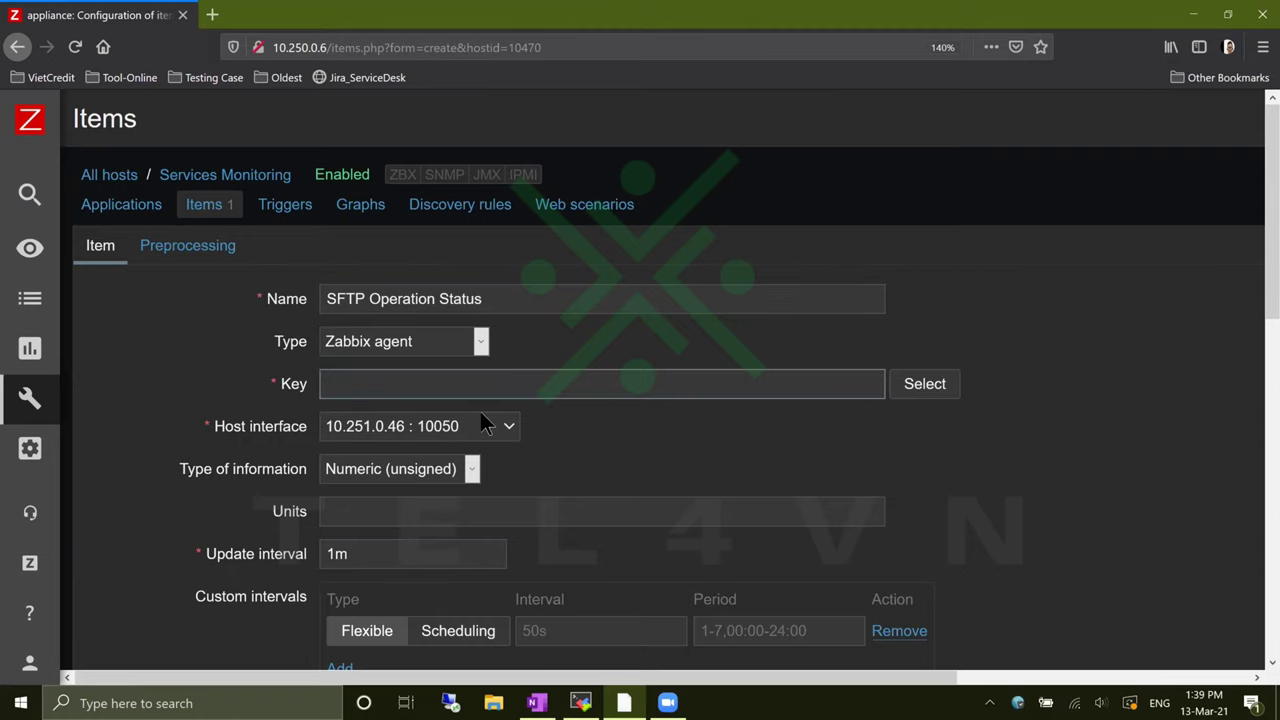
key(alt+Tab)
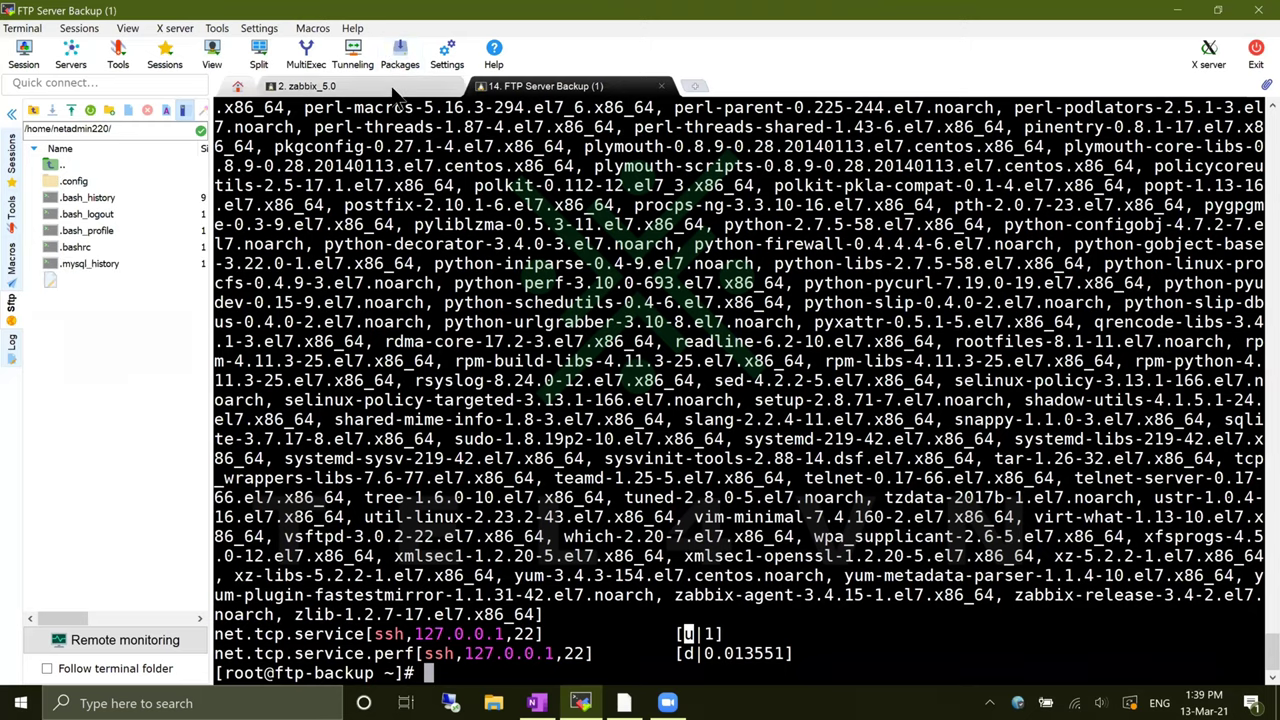
click(305, 86)
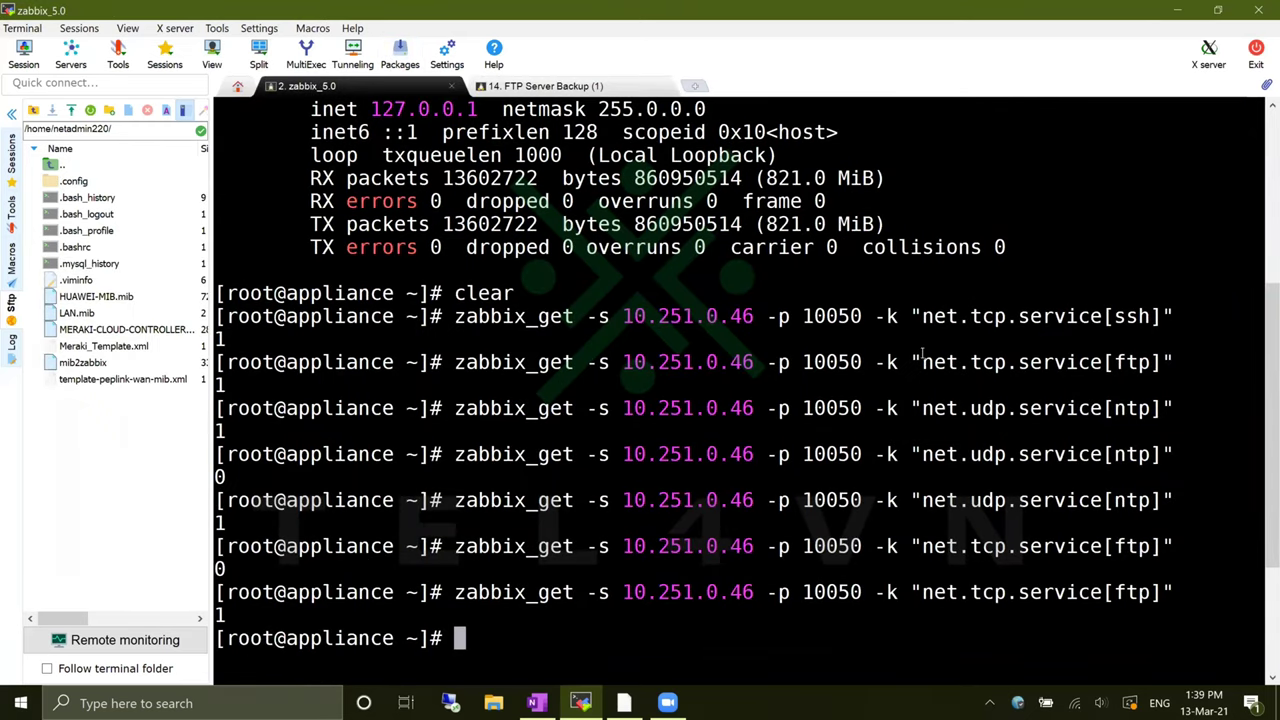
drag(924, 362, 1162, 366)
key(ctrl+c)
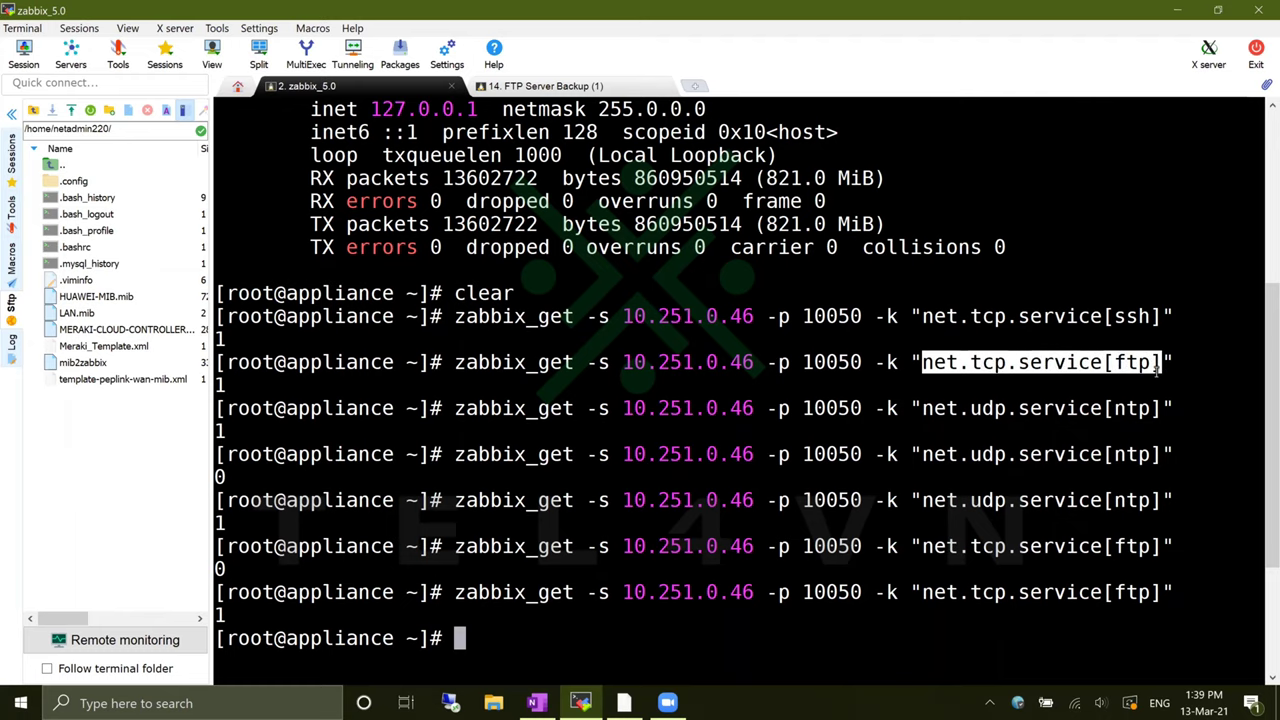
key(alt+Tab)
key(ctrl+v)
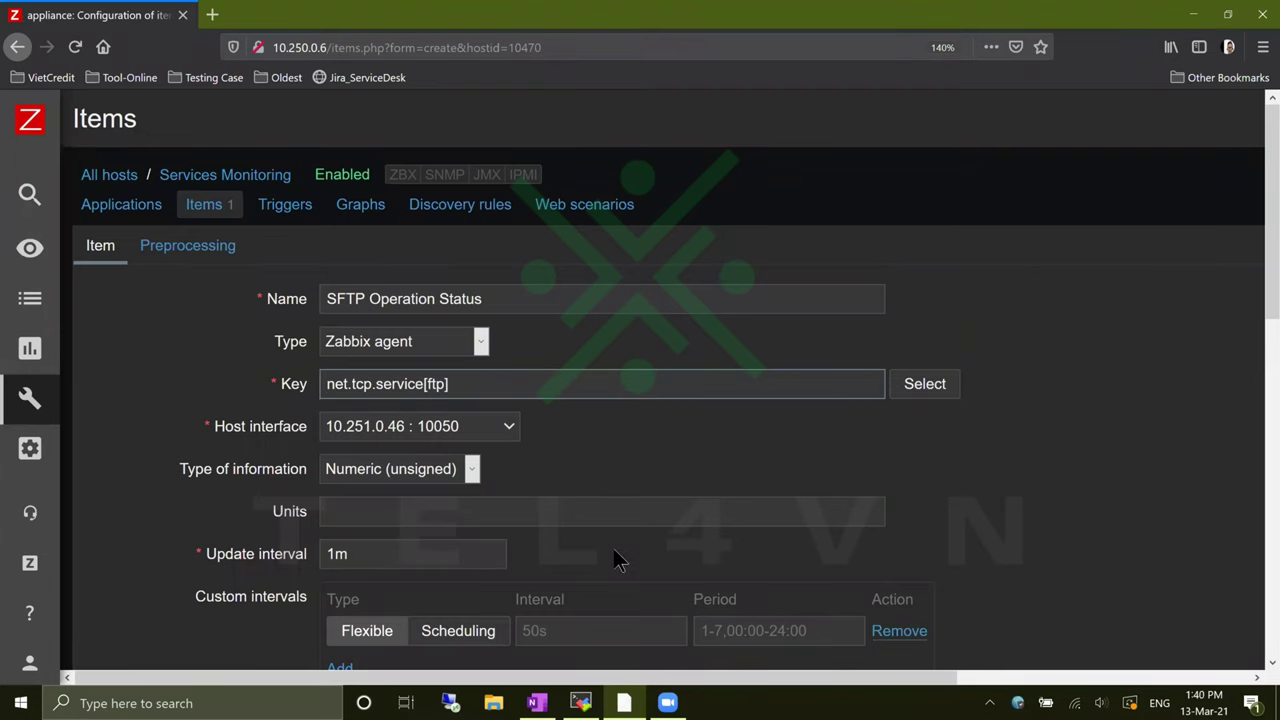
scroll(569, 544, down, 10)
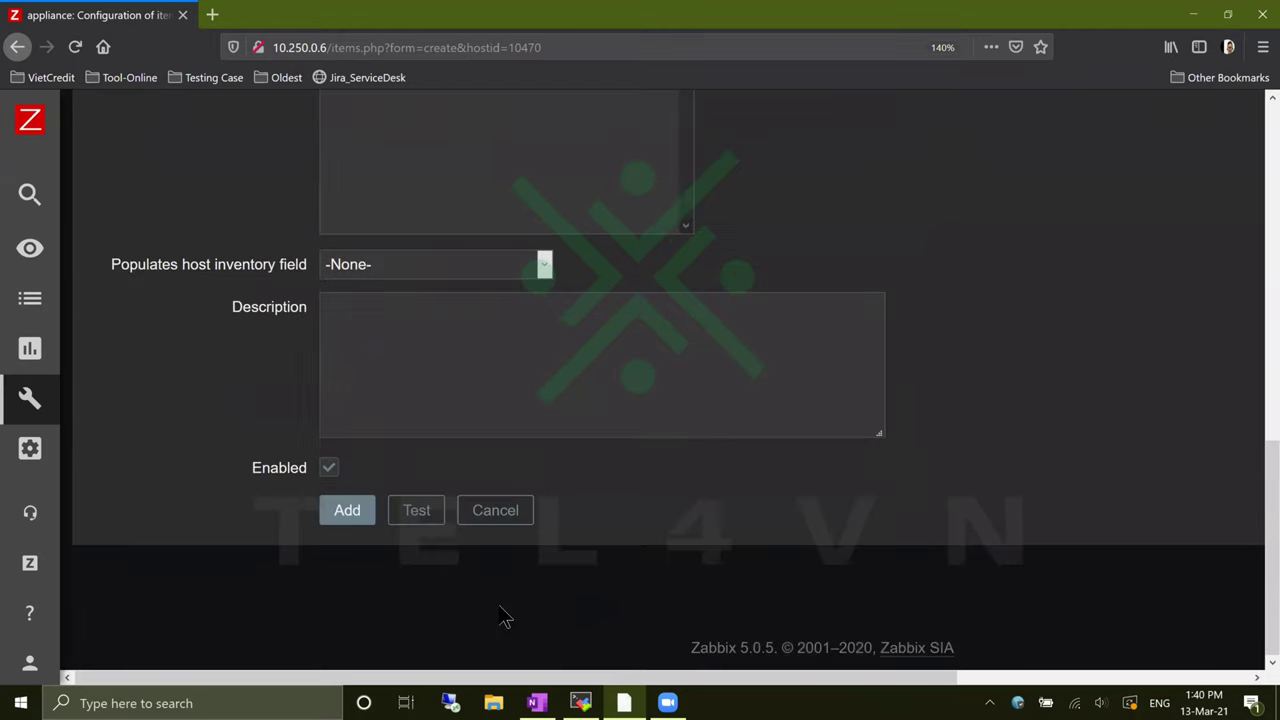
click(366, 518)
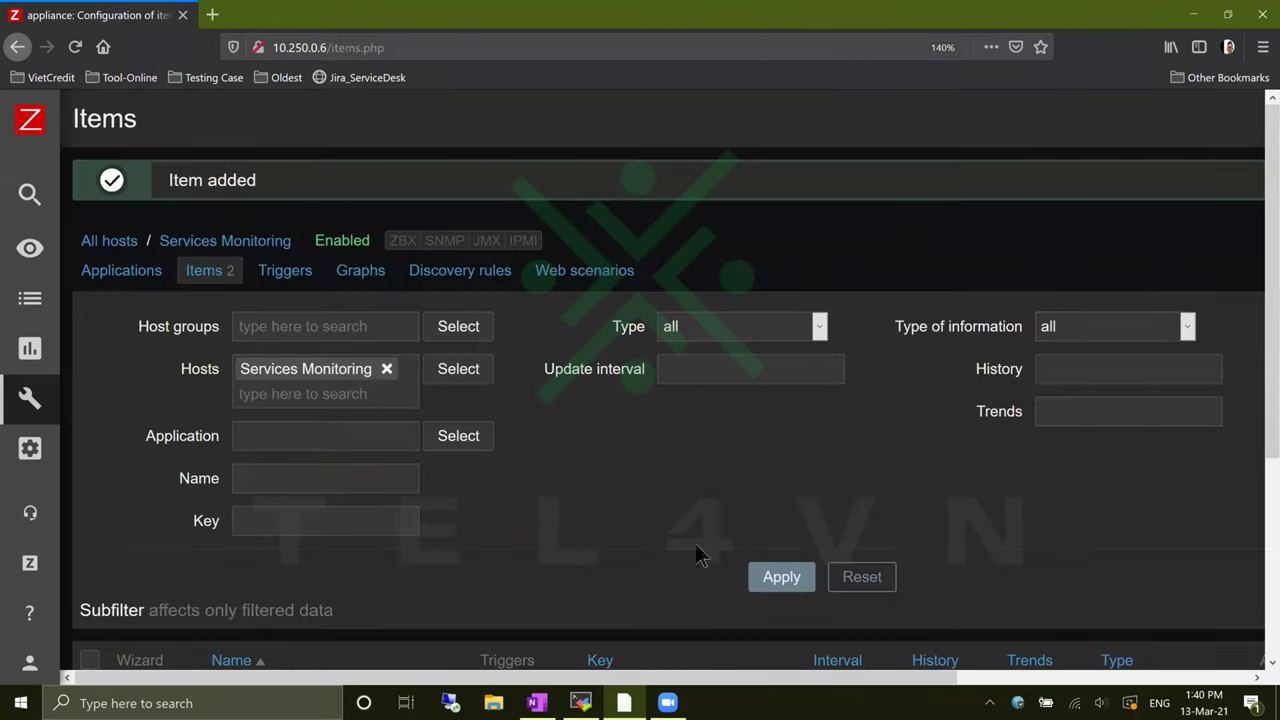
- Start creating a third item on the Services Monitoring host and name it NTP Operation Status
key(ctrl+minus)
key(ctrl+minus)
key(ctrl+minus)
key(ctrl+minus)
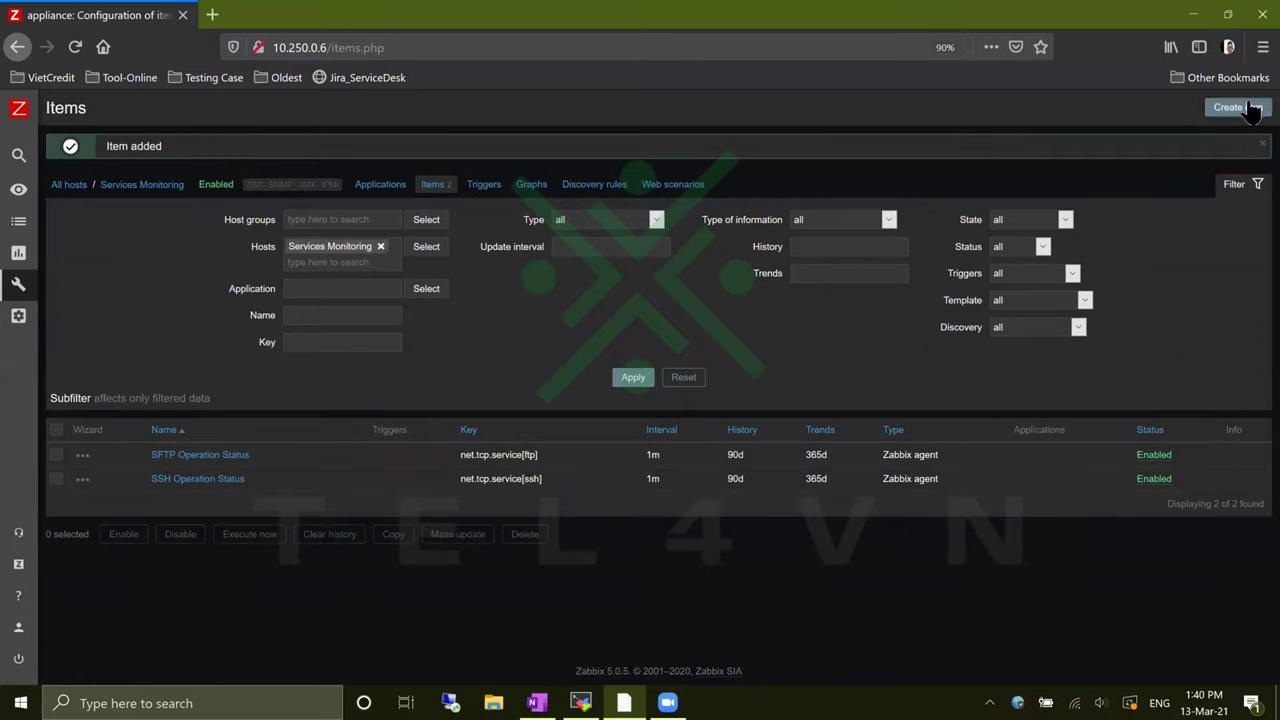
key(ctrl+plus)
key(ctrl+plus)
key(ctrl+plus)
key(ctrl+plus)
key(ctrl+plus)
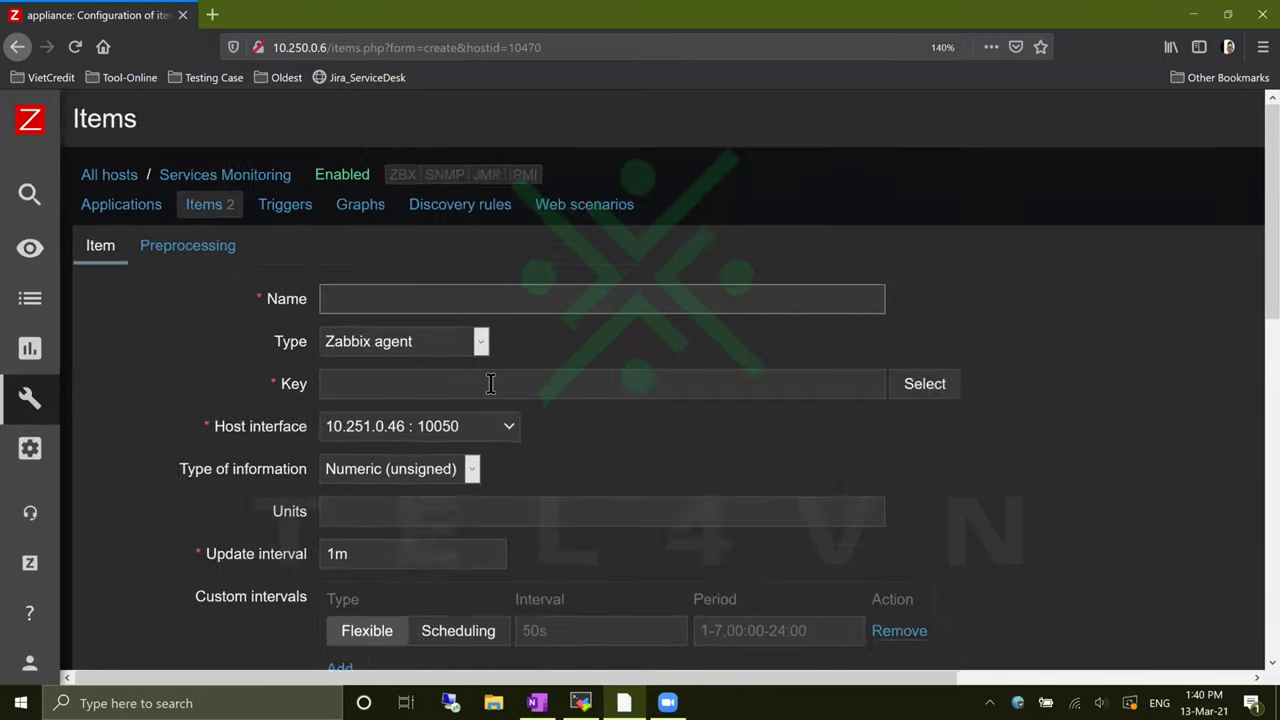
click(488, 307)
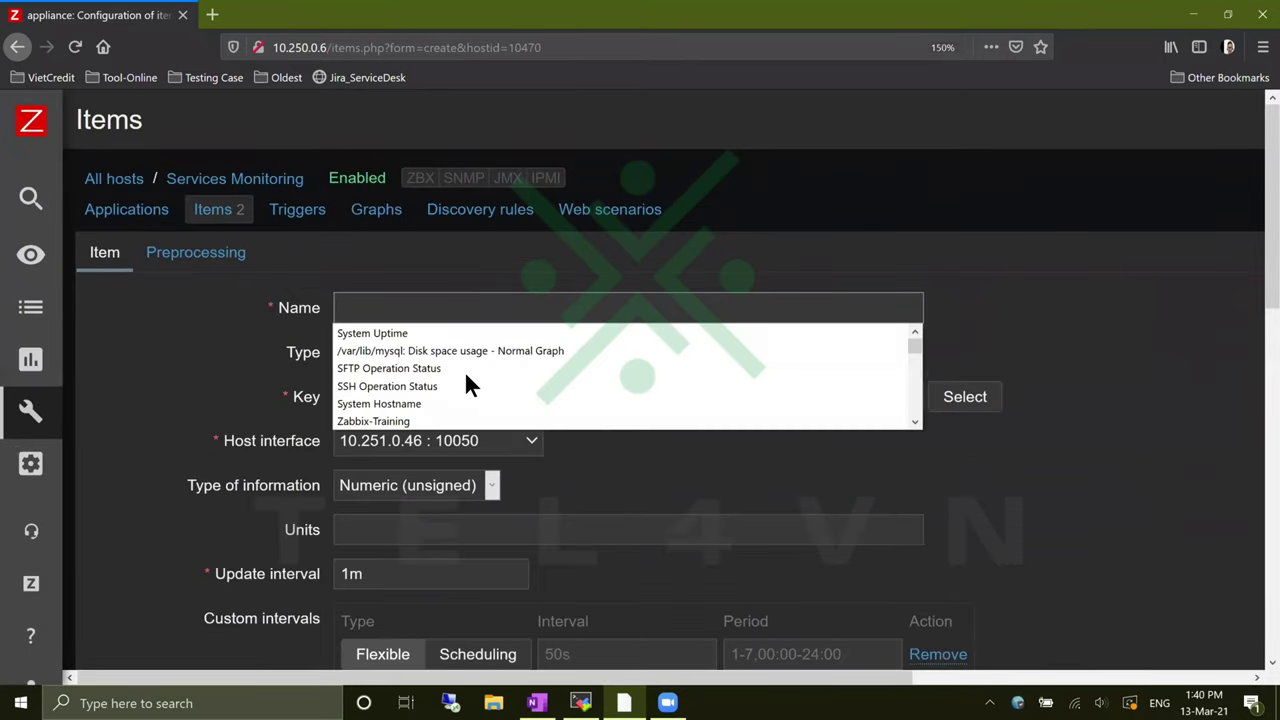
click(411, 368)
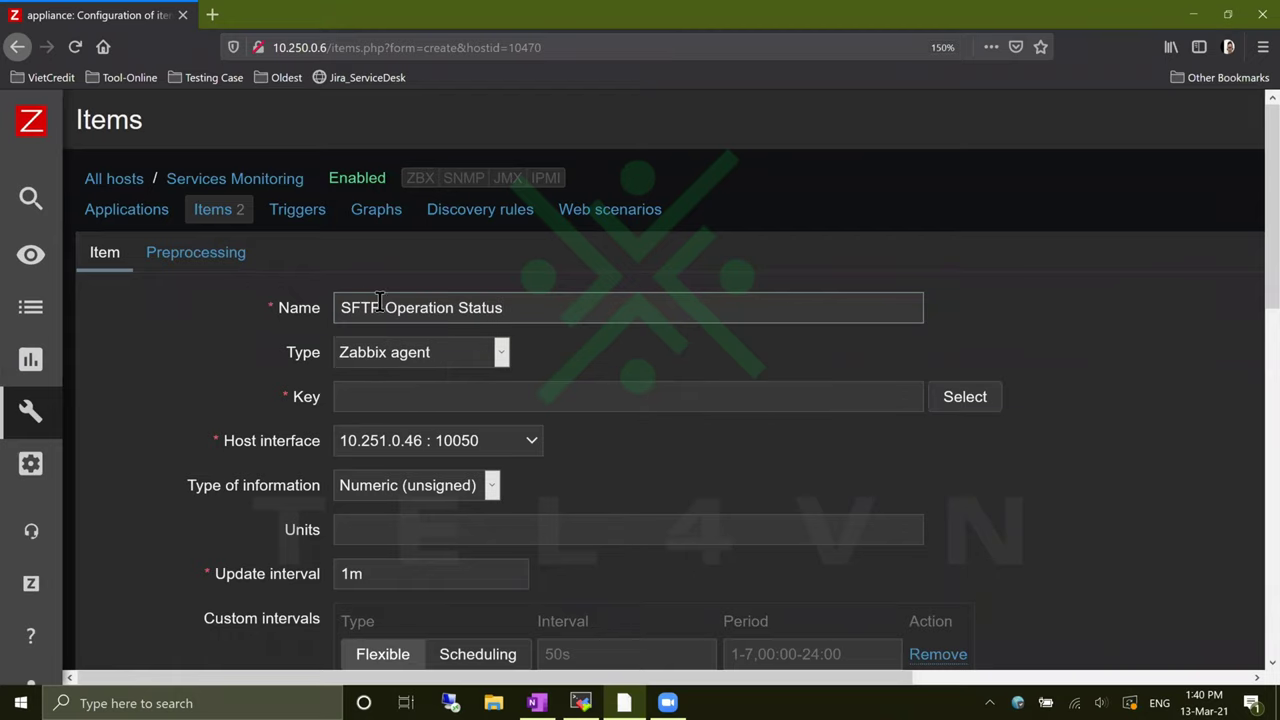
double_click(382, 303)
text(NTP)
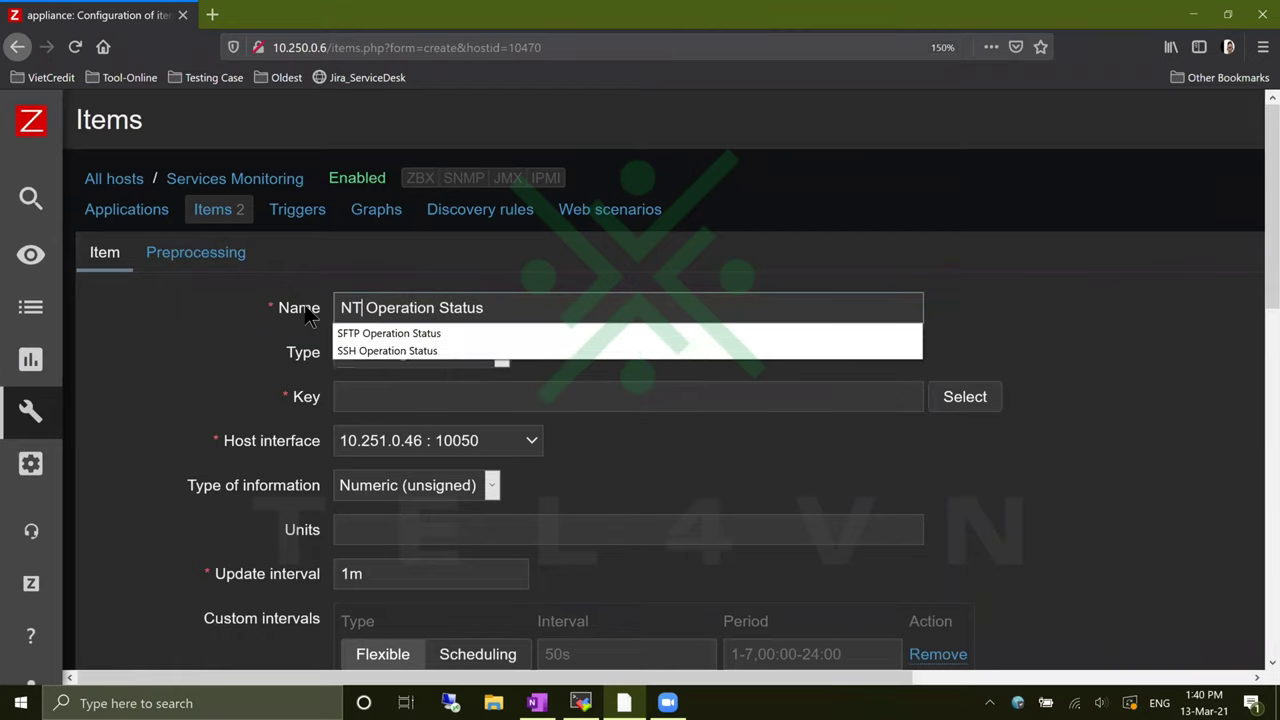
- Copy net.udp.service[ntp] from the zabbix_get command in the zabbix_5.0 terminal session into the item's key, and add the item
click(500, 402)
key(alt+Tab)
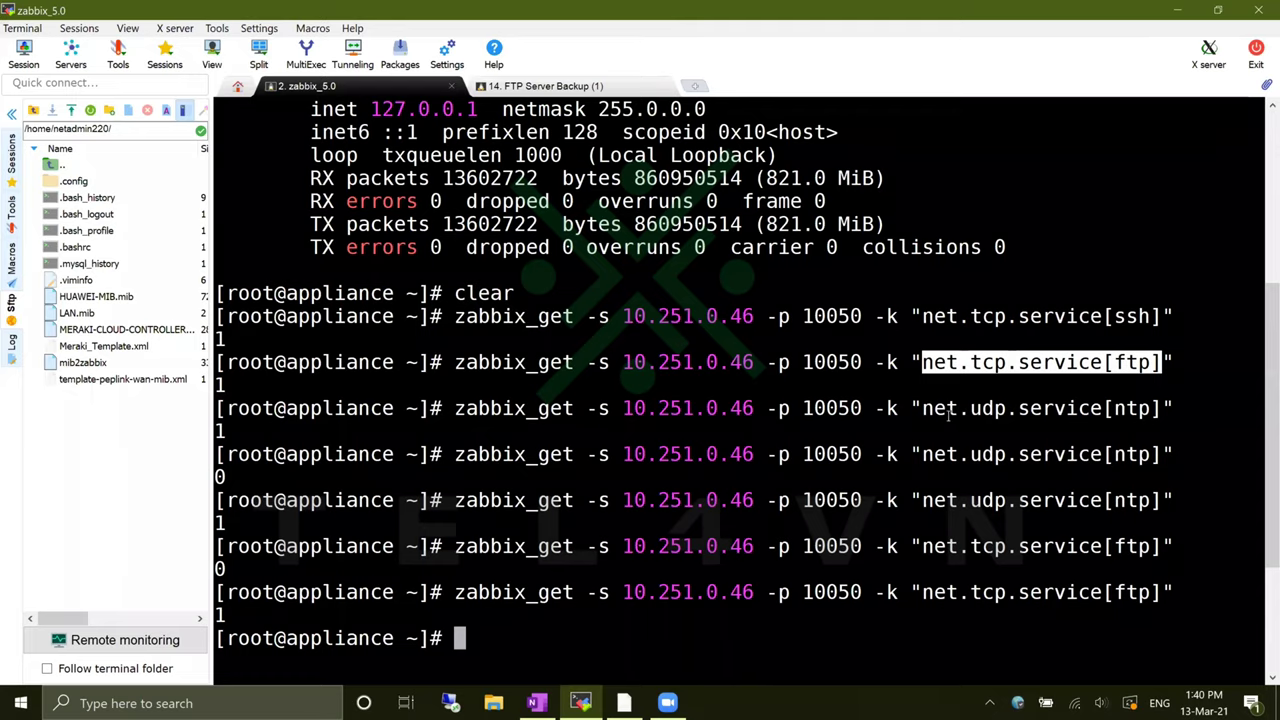
drag(922, 408, 1155, 408)
key(ctrl+c)
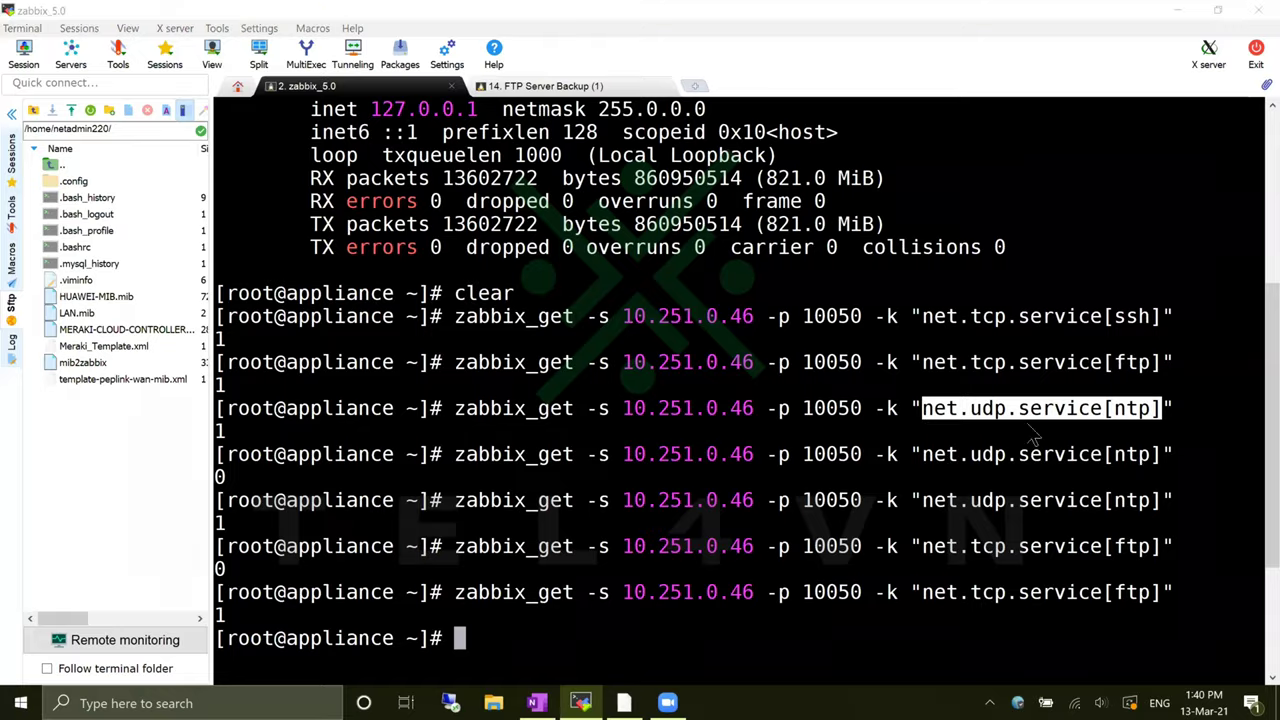
key(alt+Tab)
key(ctrl+v)
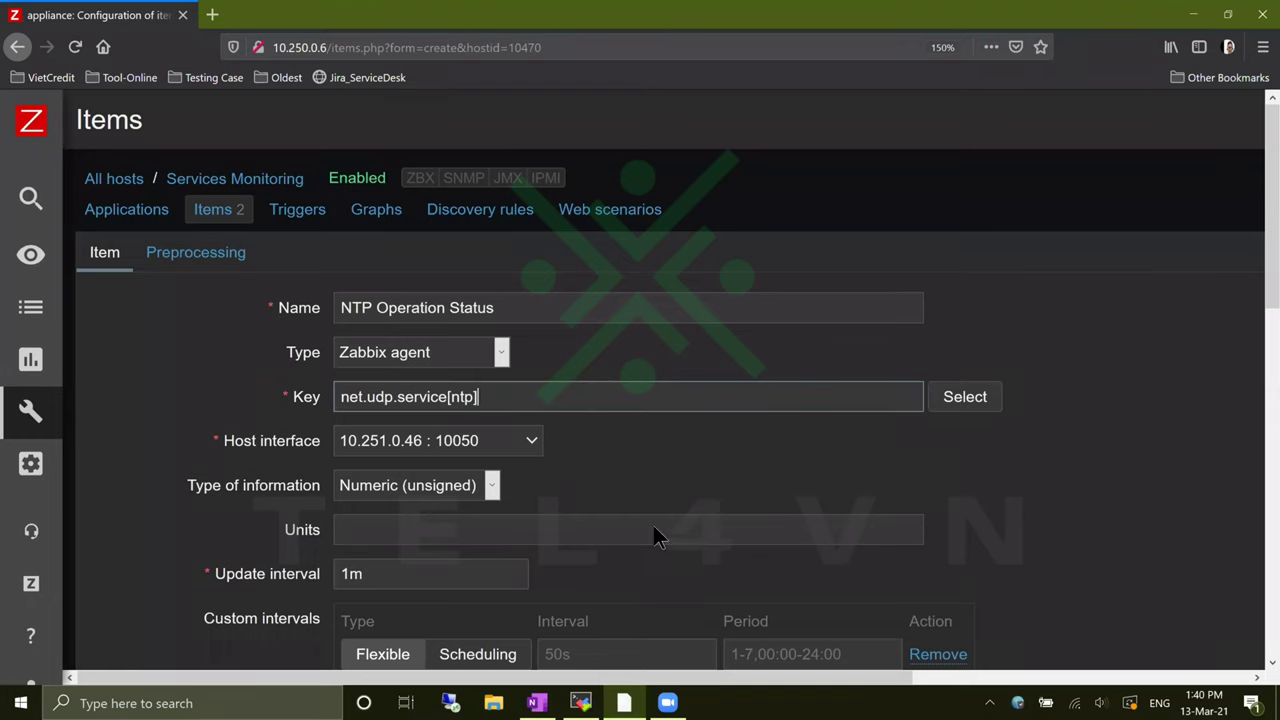
scroll(653, 525, down, 10)
click(360, 503)
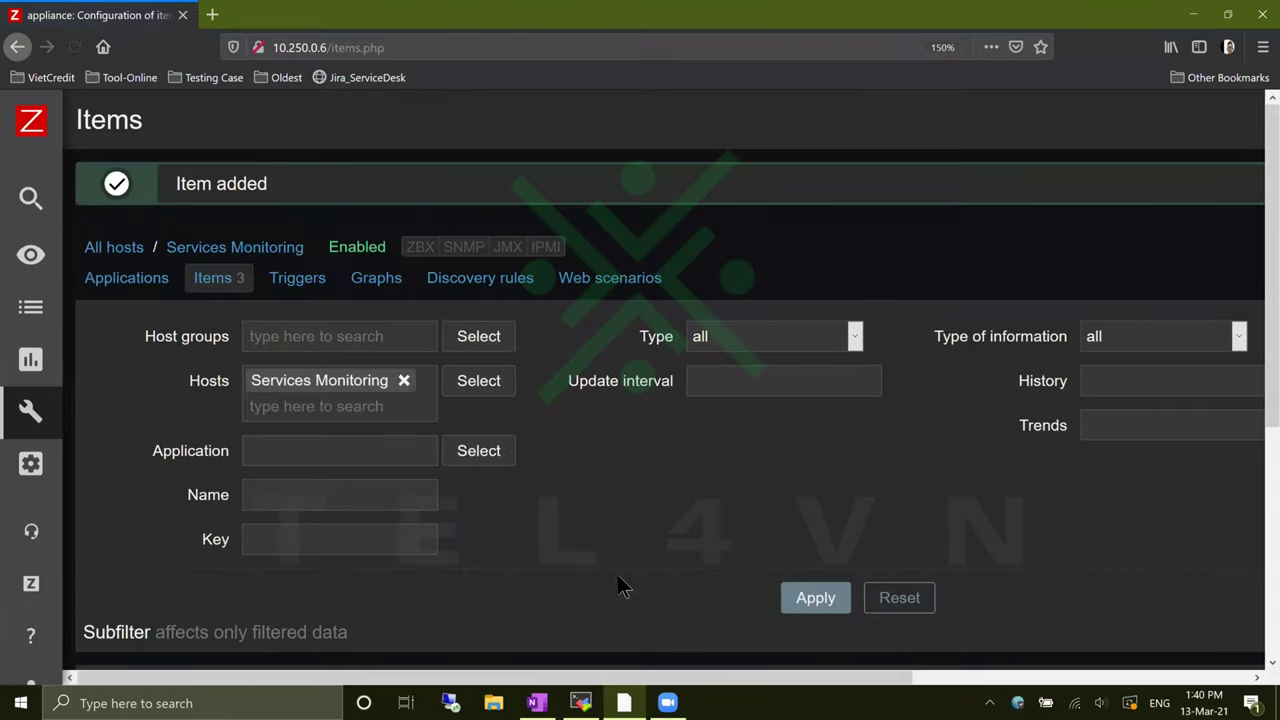
- Check the update interval of the host's new items, and open the Latest data page in a new browser tab
scroll(555, 535, down, 4)
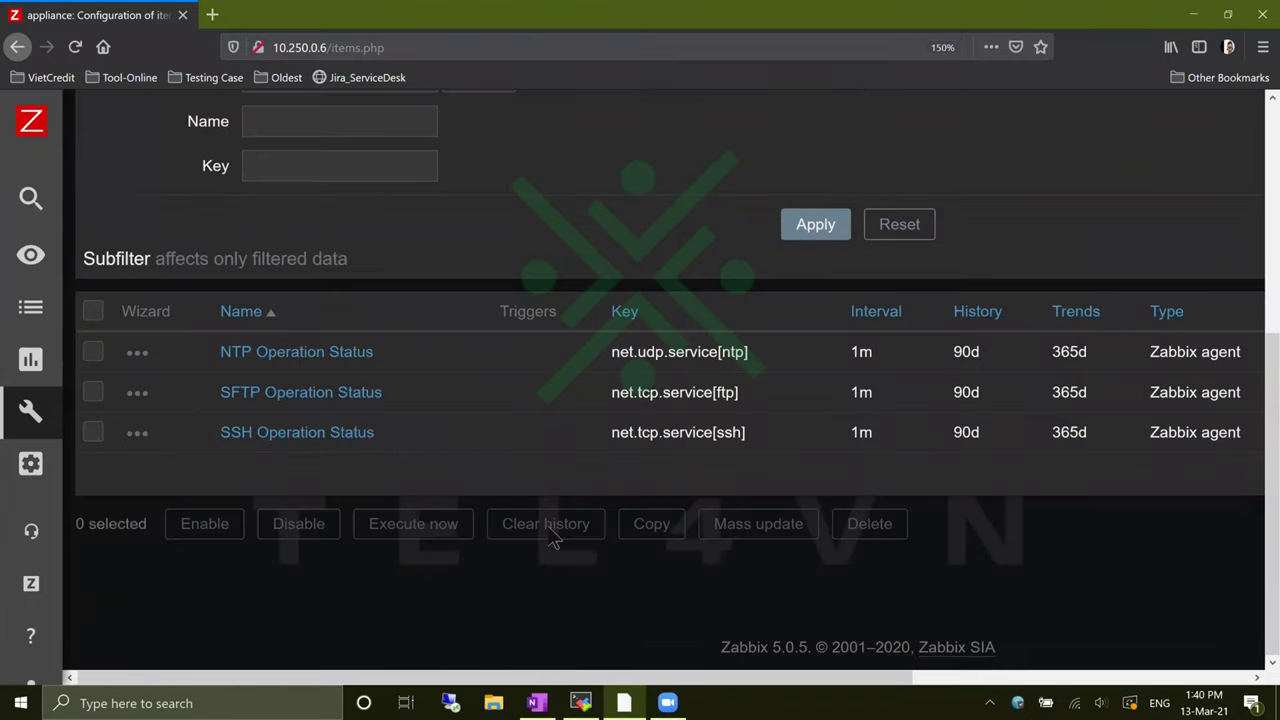
key(ctrl+minus)
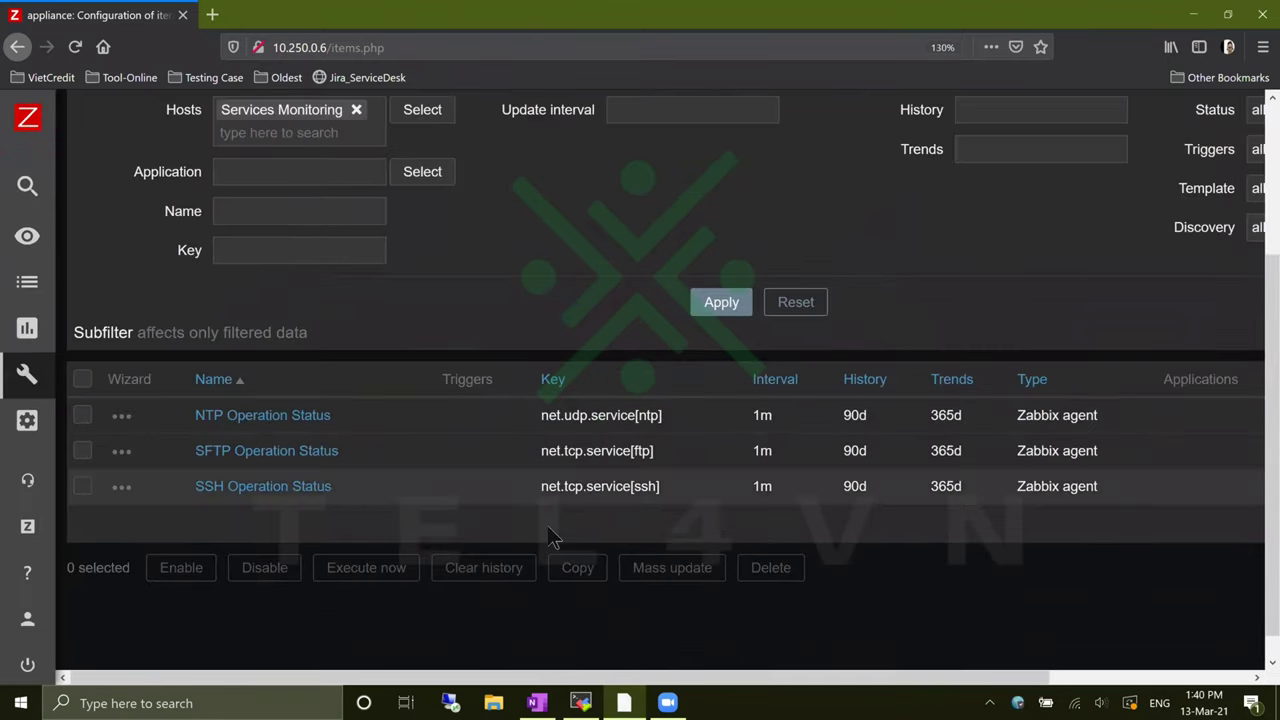
double_click(762, 415)
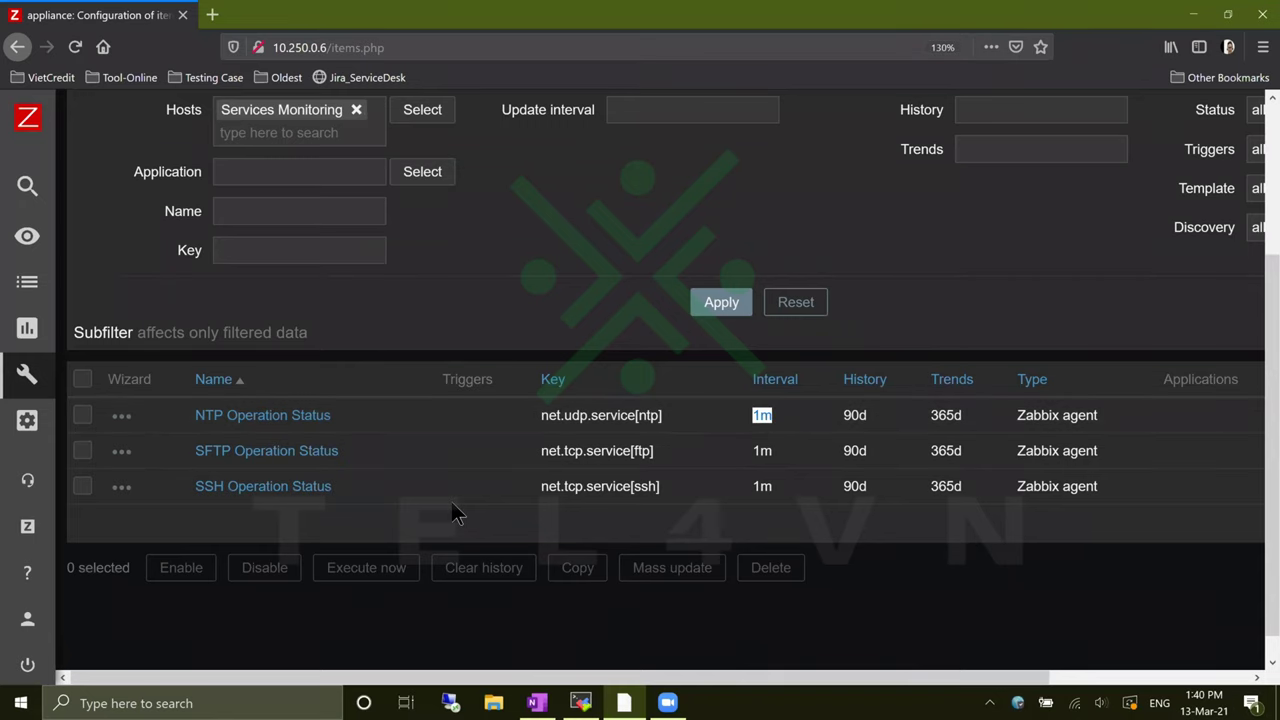
scroll(460, 505, up, 3)
click(66, 245)
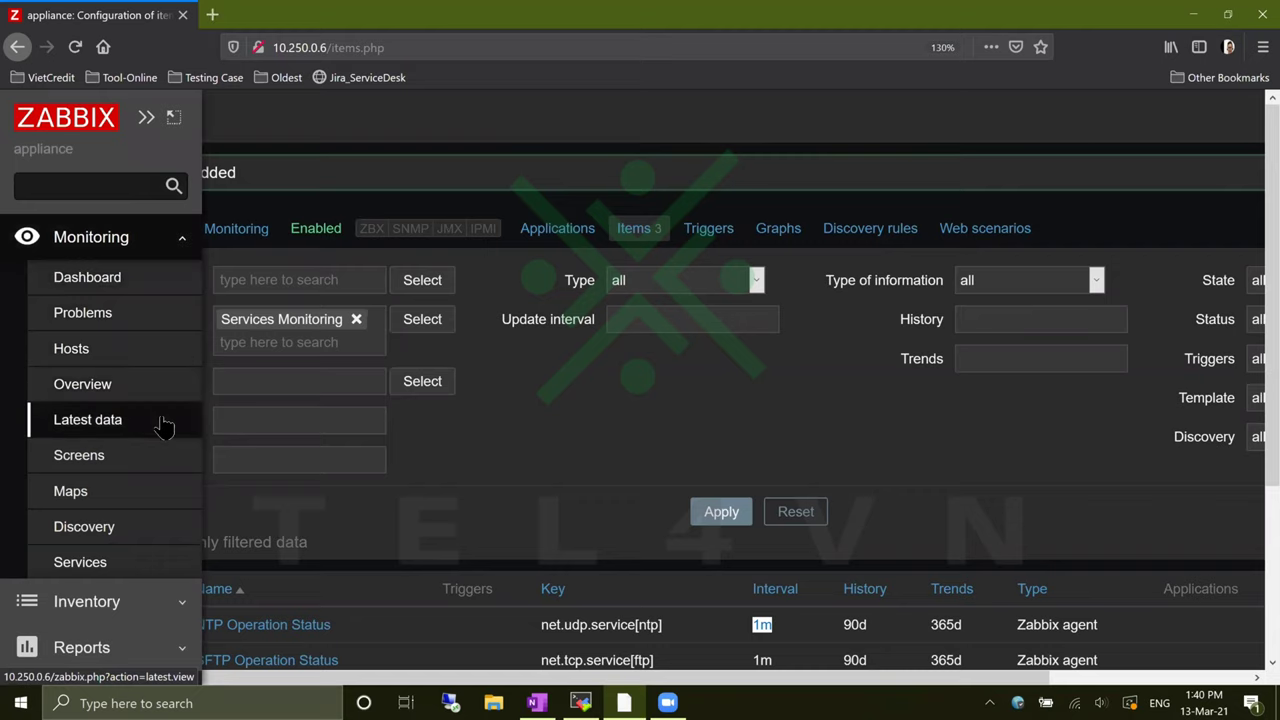
middle_click(163, 425)
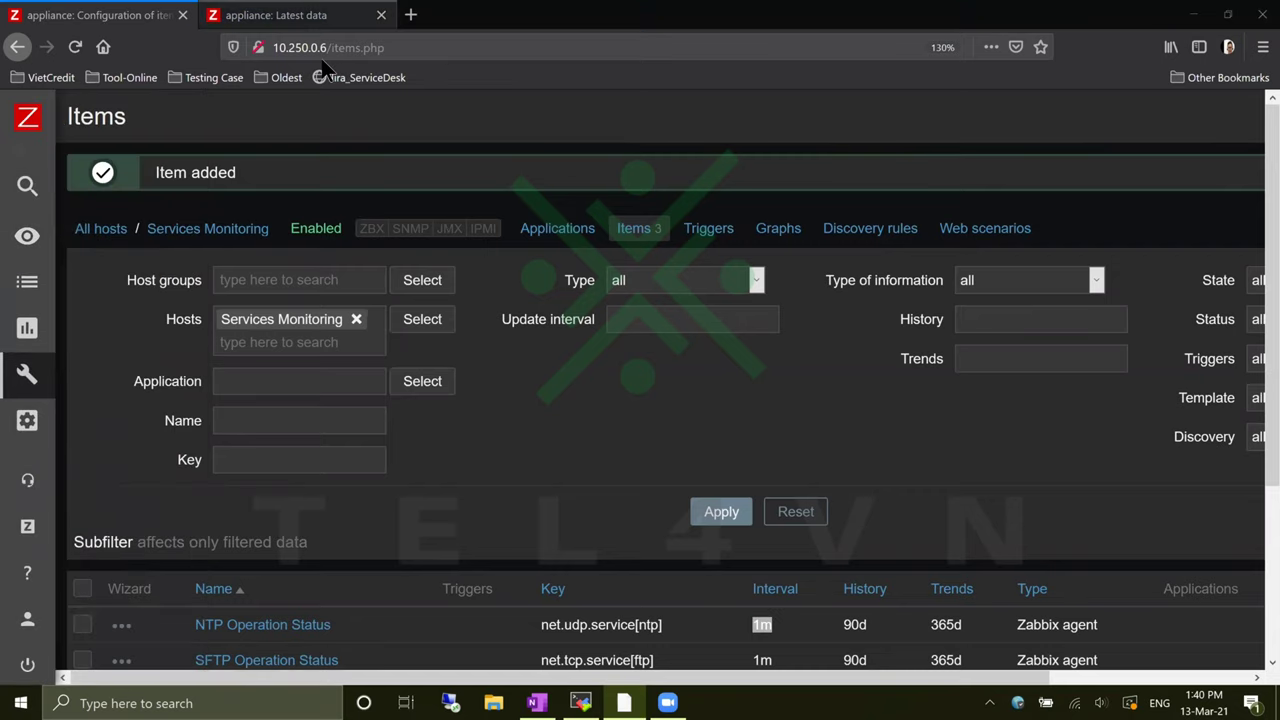
click(278, 15)
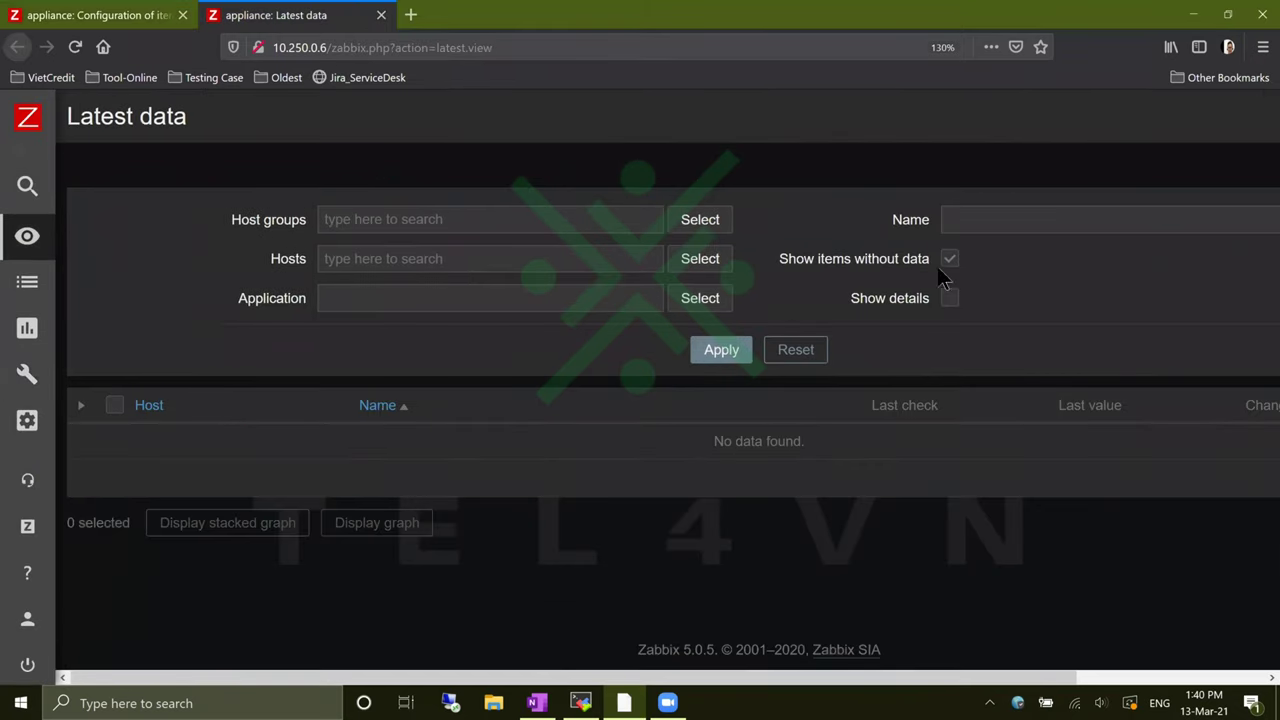
- Filter the latest data by the Services Monitoring host from the Zabbix-Training group
click(634, 258)
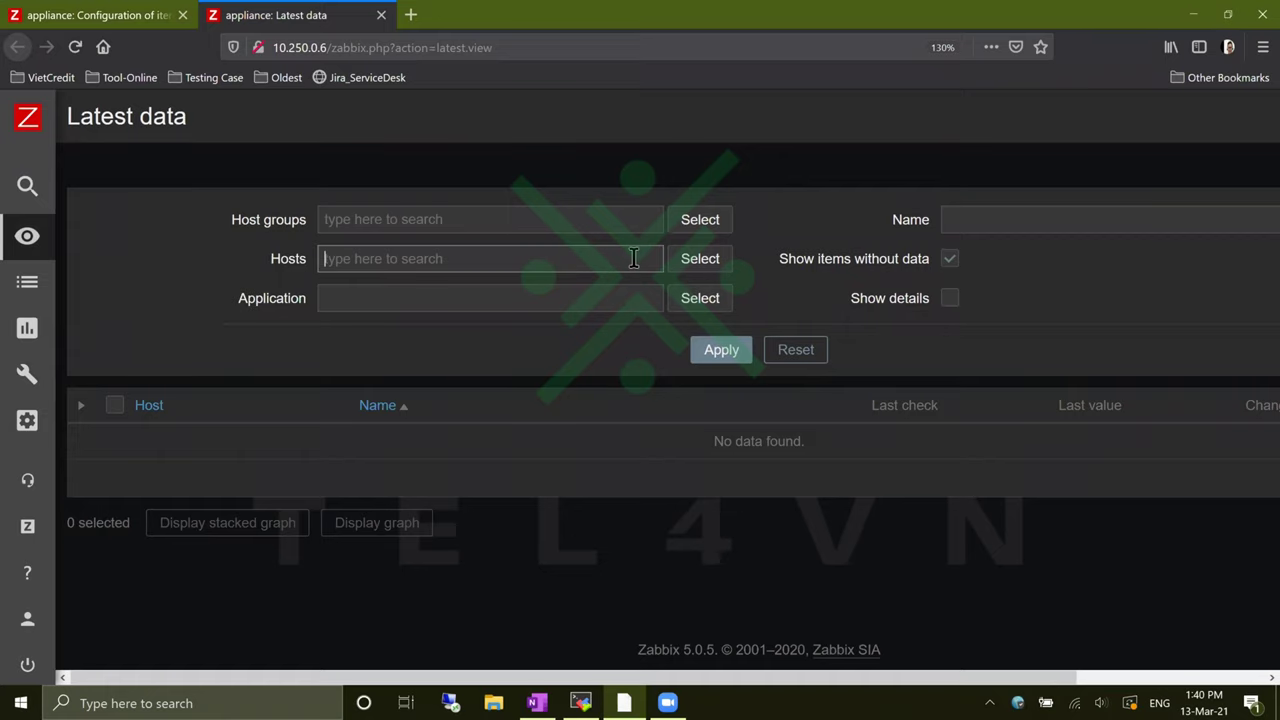
click(704, 266)
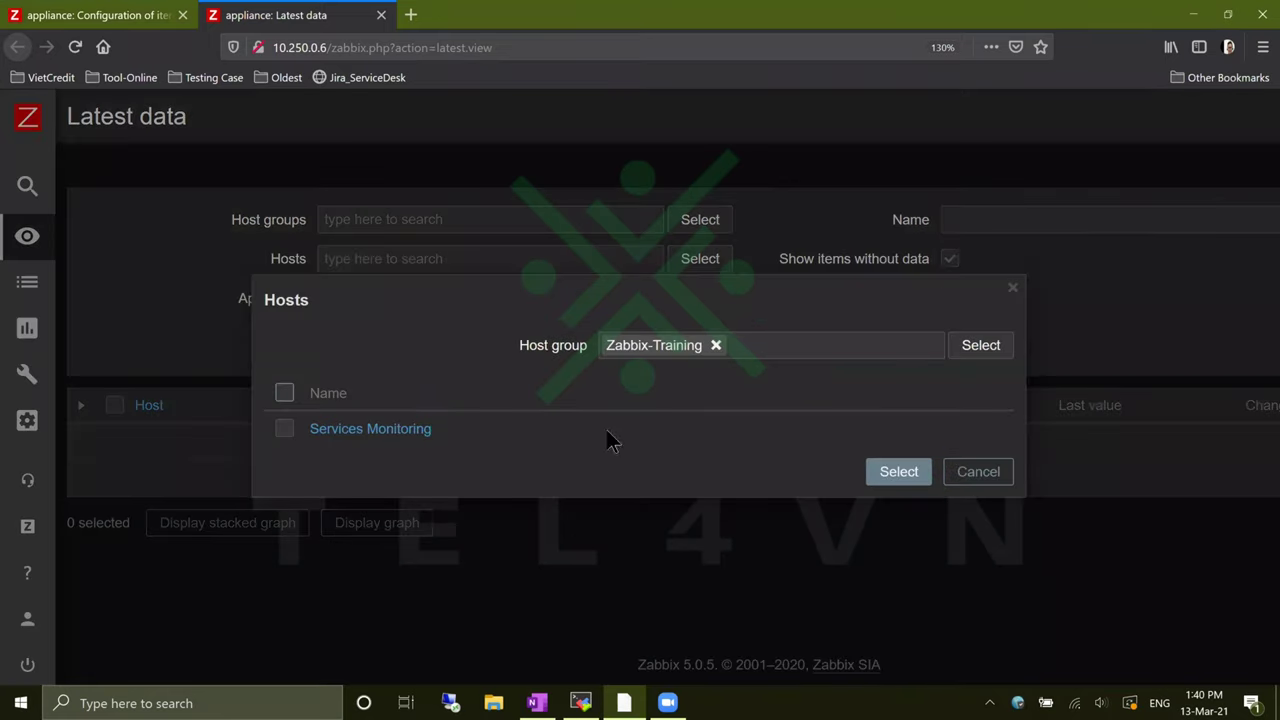
click(419, 434)
click(743, 374)
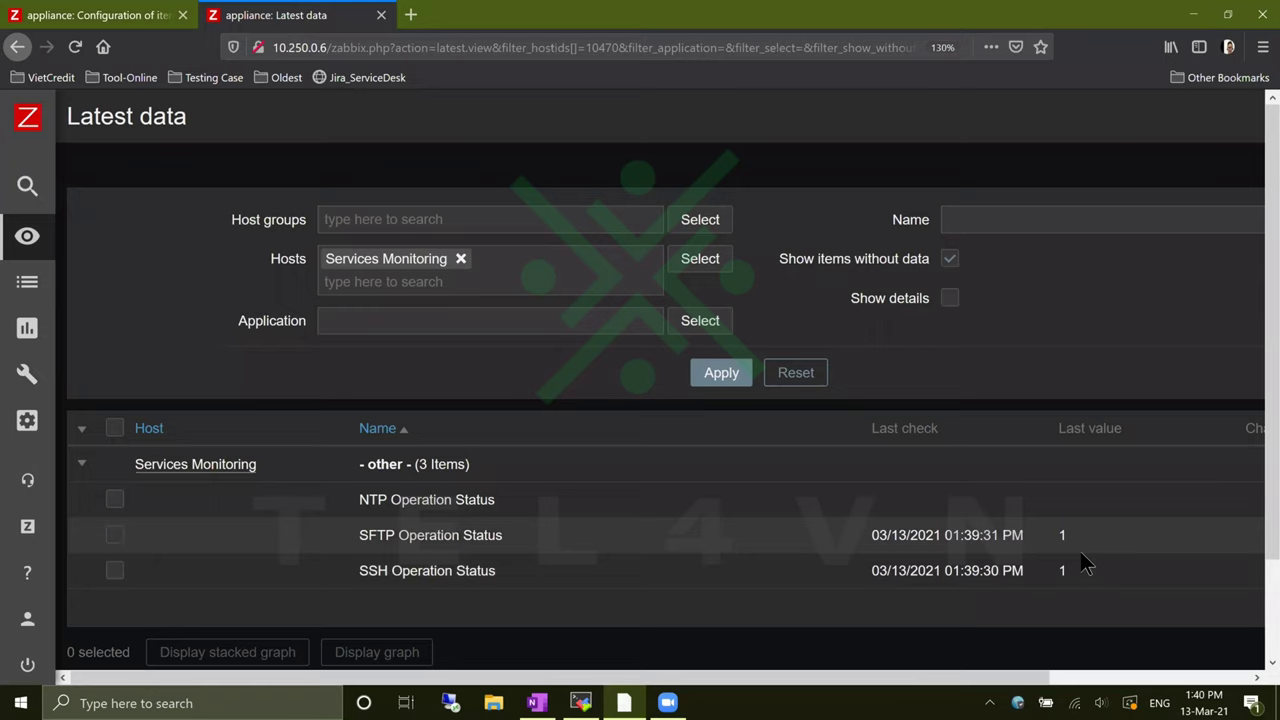
key(ctrl+minus)
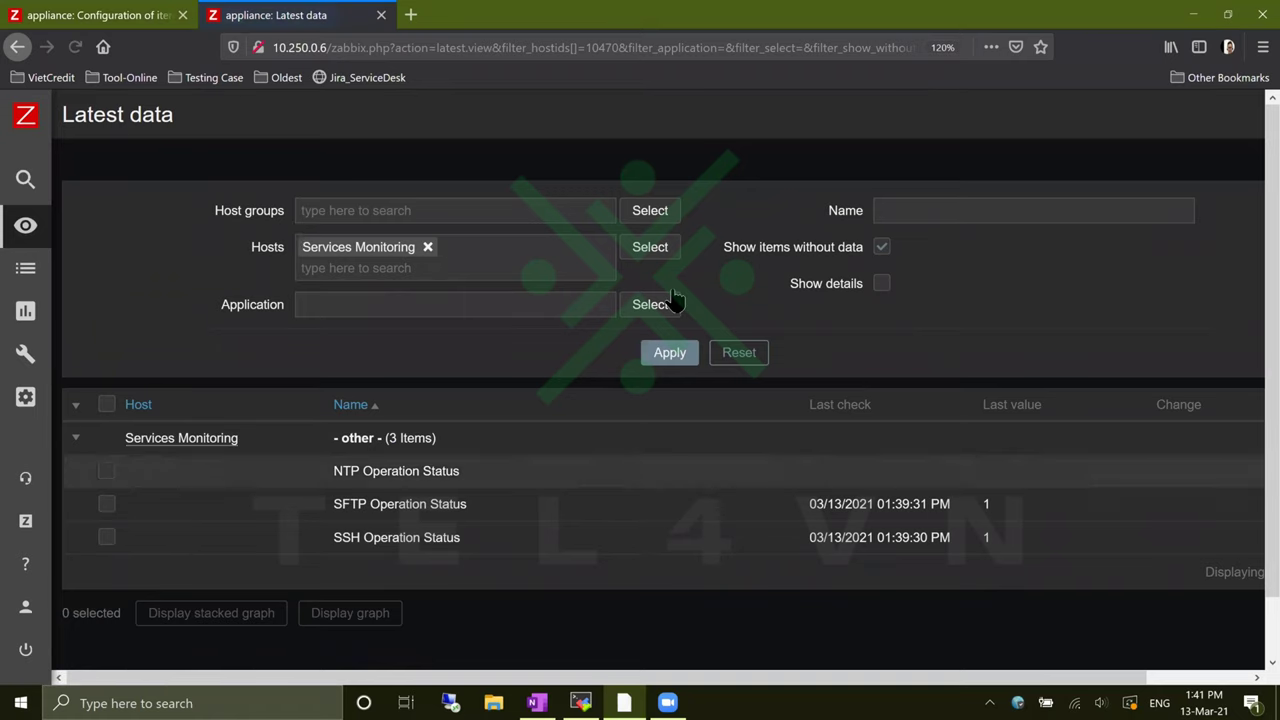
- Review the NTP Operation Status item's configuration and the agent interface IP address of the Services Monitoring host
click(180, 24)
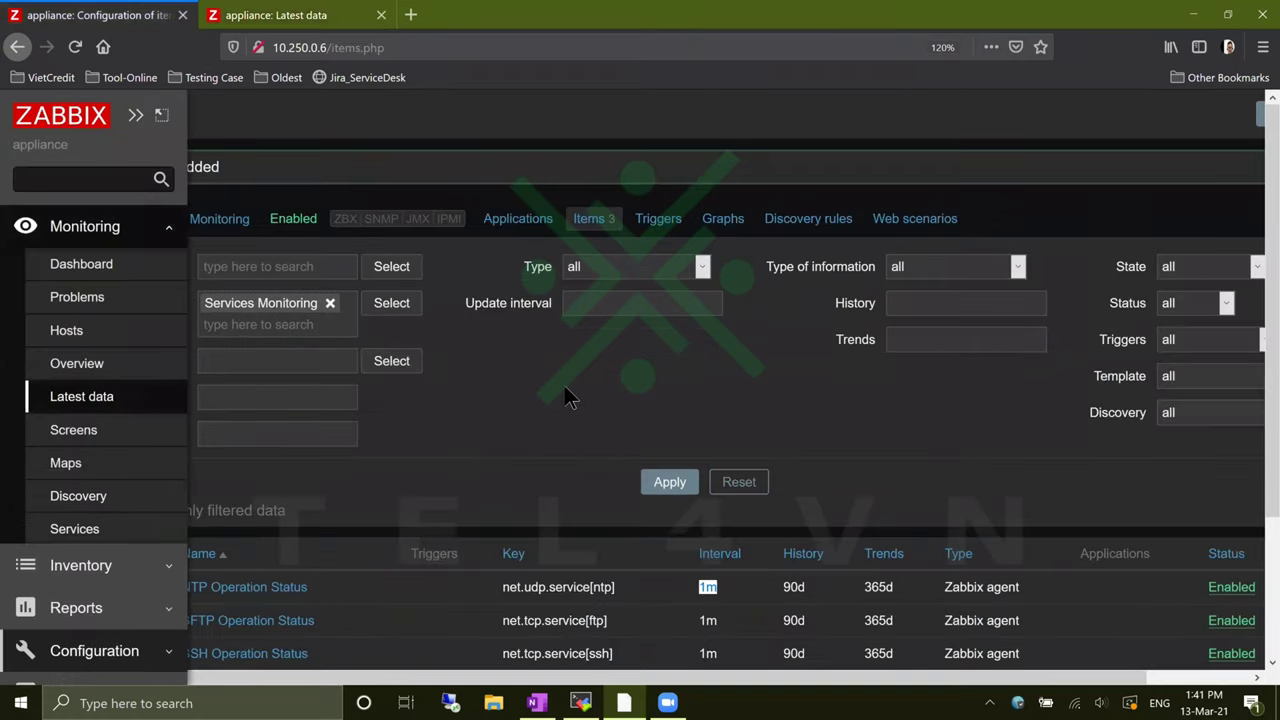
click(244, 587)
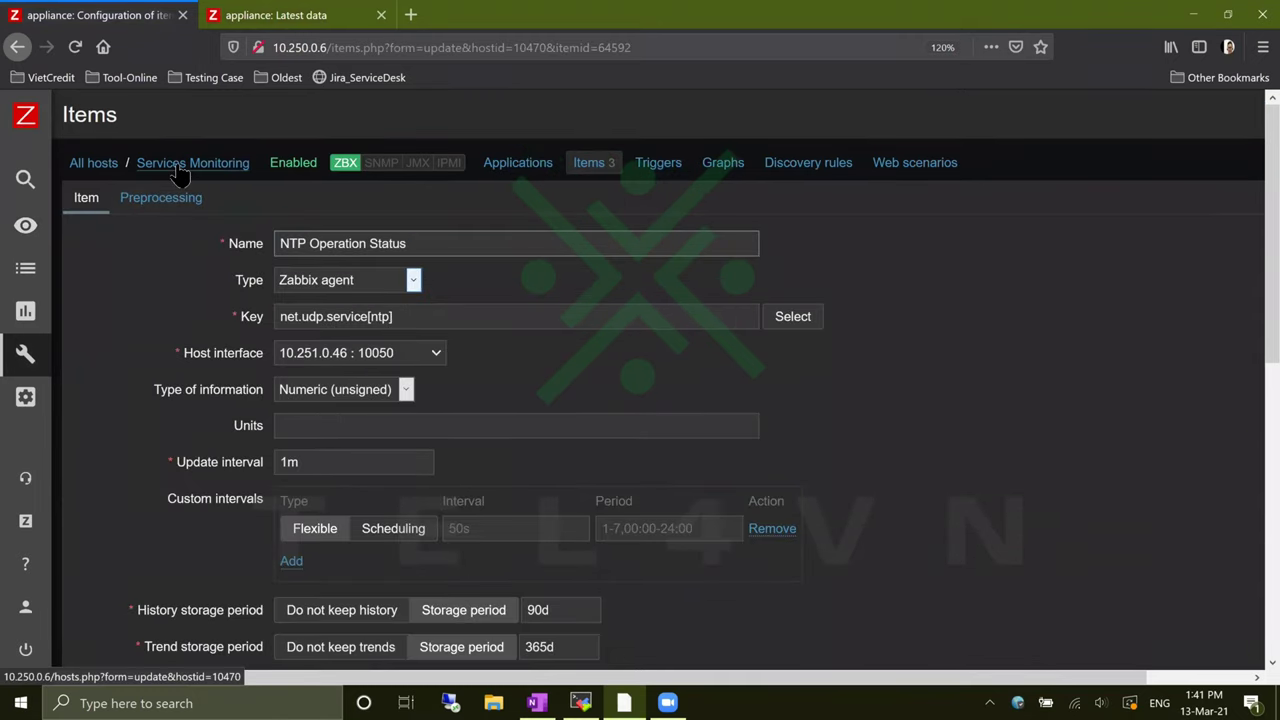
click(192, 163)
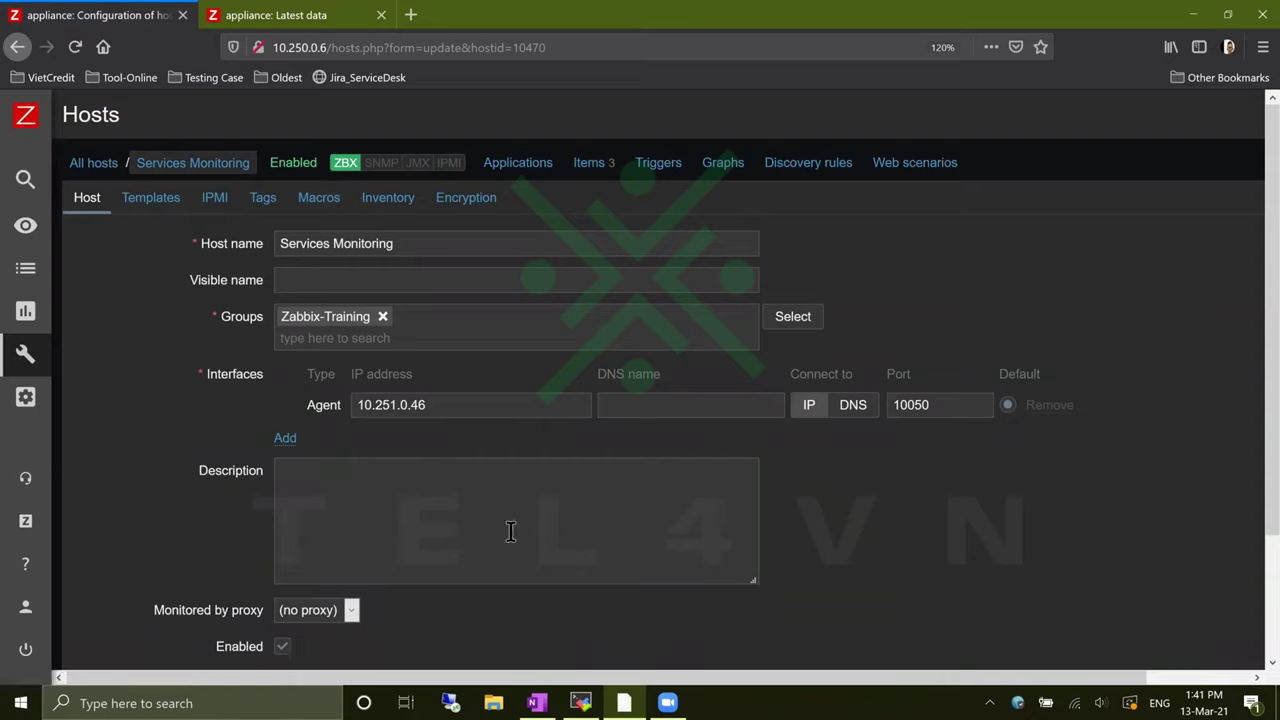
click(458, 404)
key(ctrl+a)
click(836, 518)
- Return to the host's latest data and reload it to check the last values of the three service items
click(310, 15)
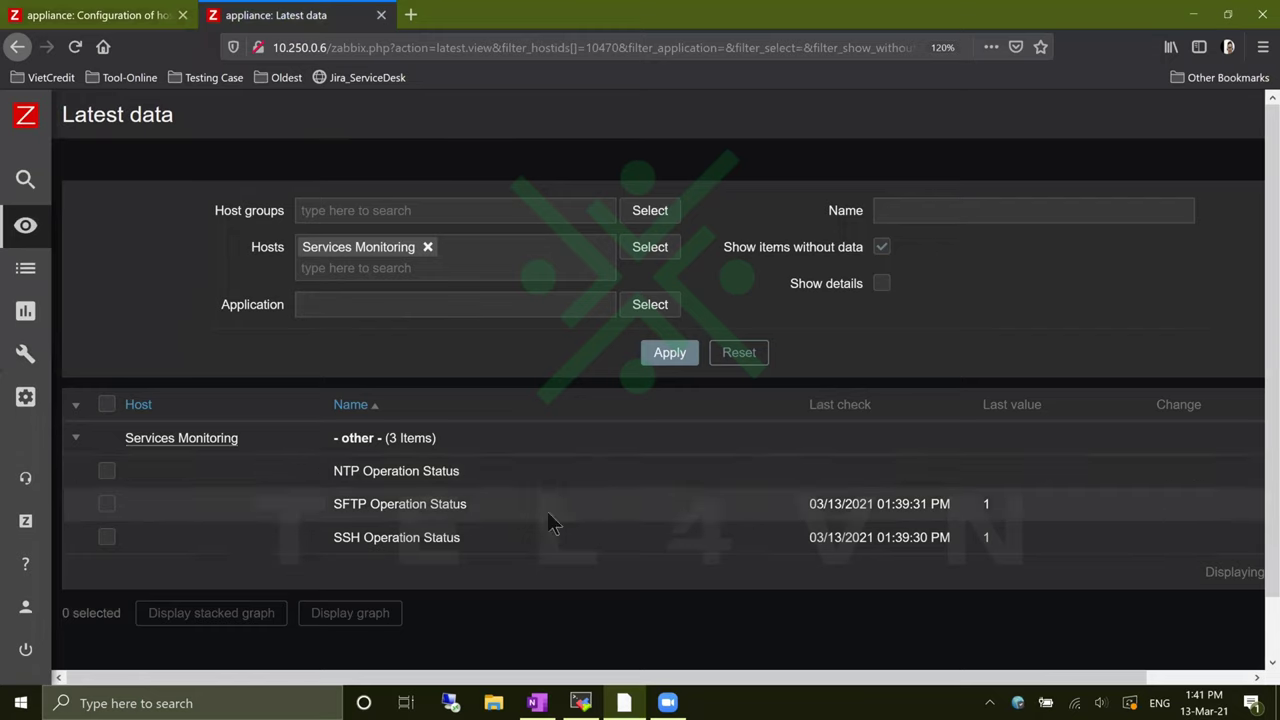
click(76, 46)
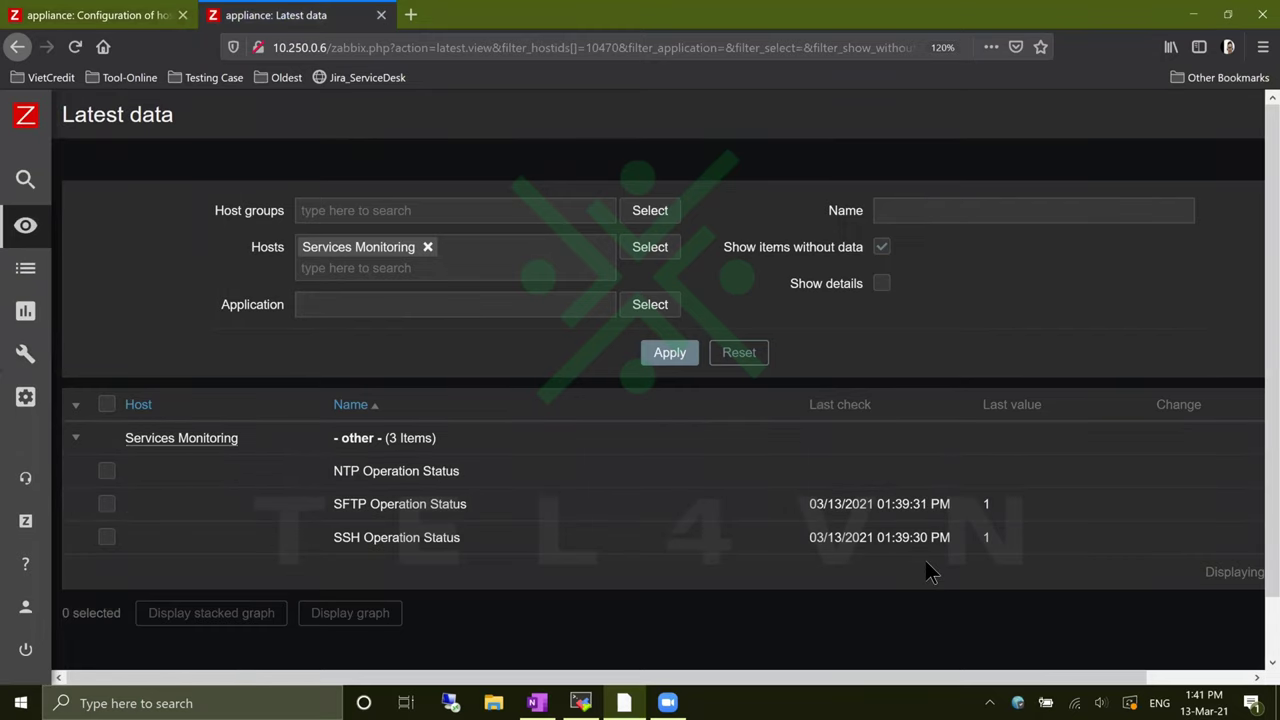
click(78, 46)
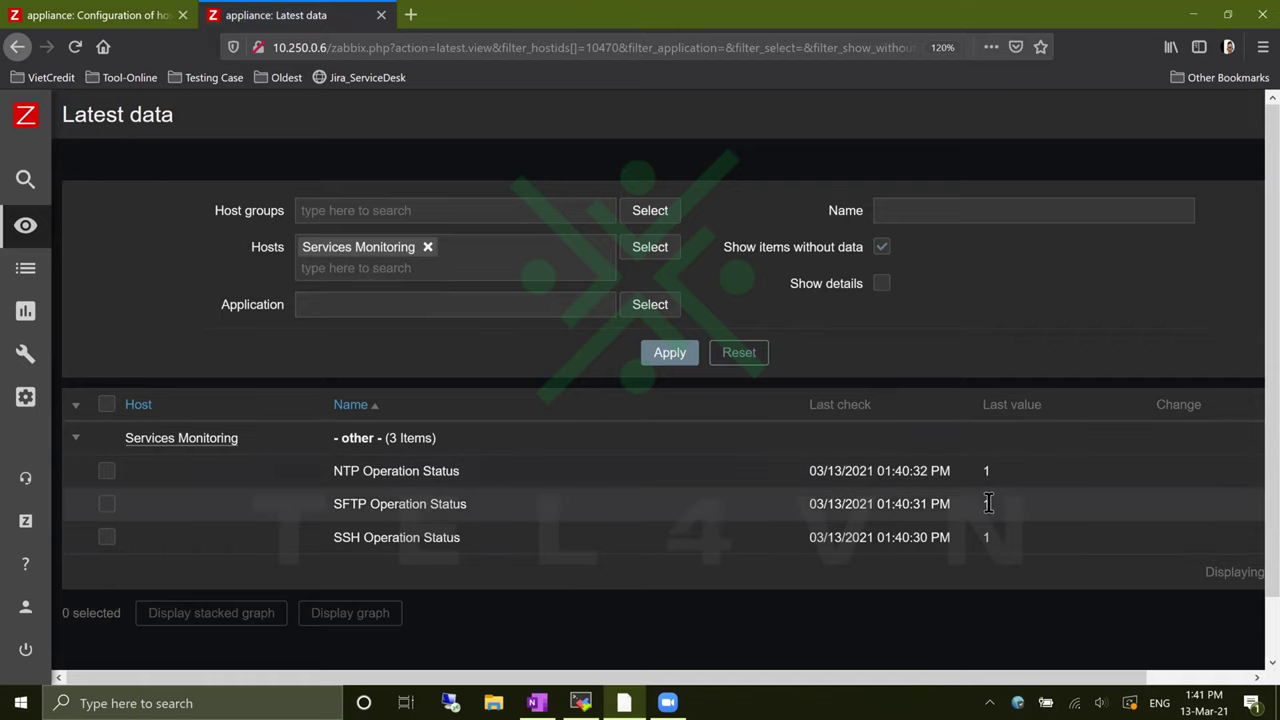
drag(995, 538, 982, 540)
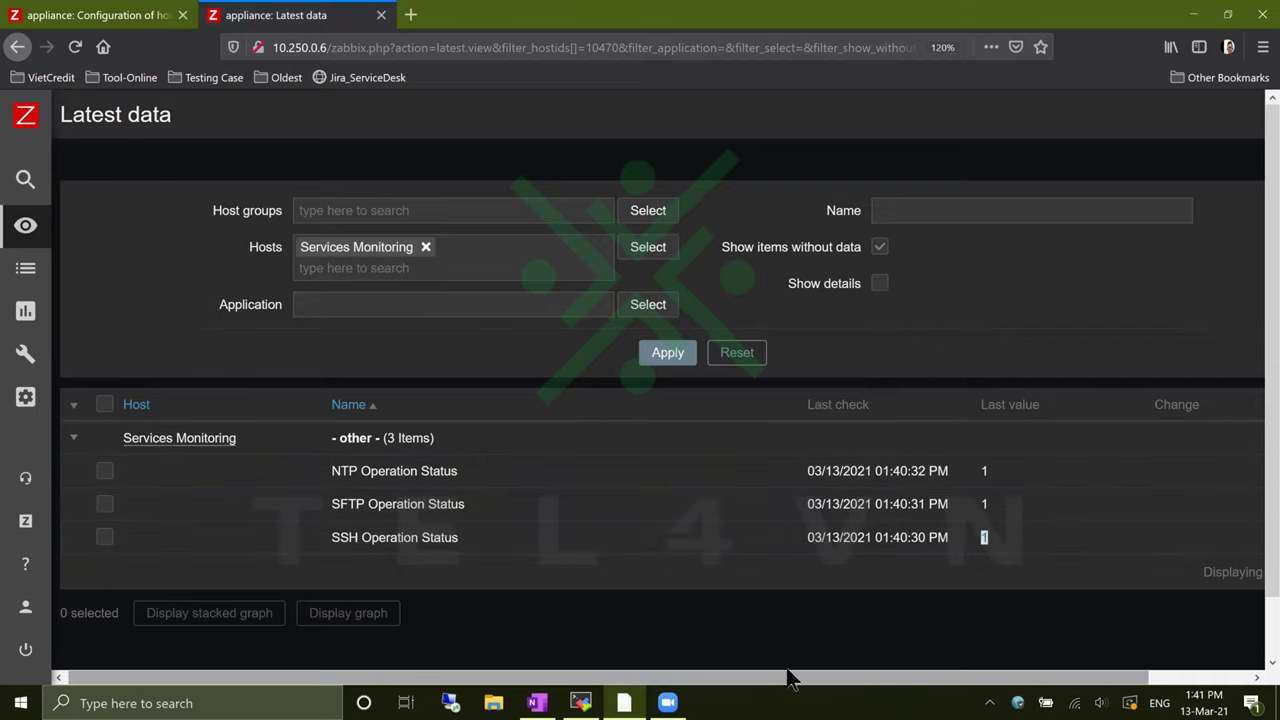
- Open the graphs of the NTP, SFTP and SSH Operation Status items, each in its own browser tab
drag(686, 678, 1045, 598)
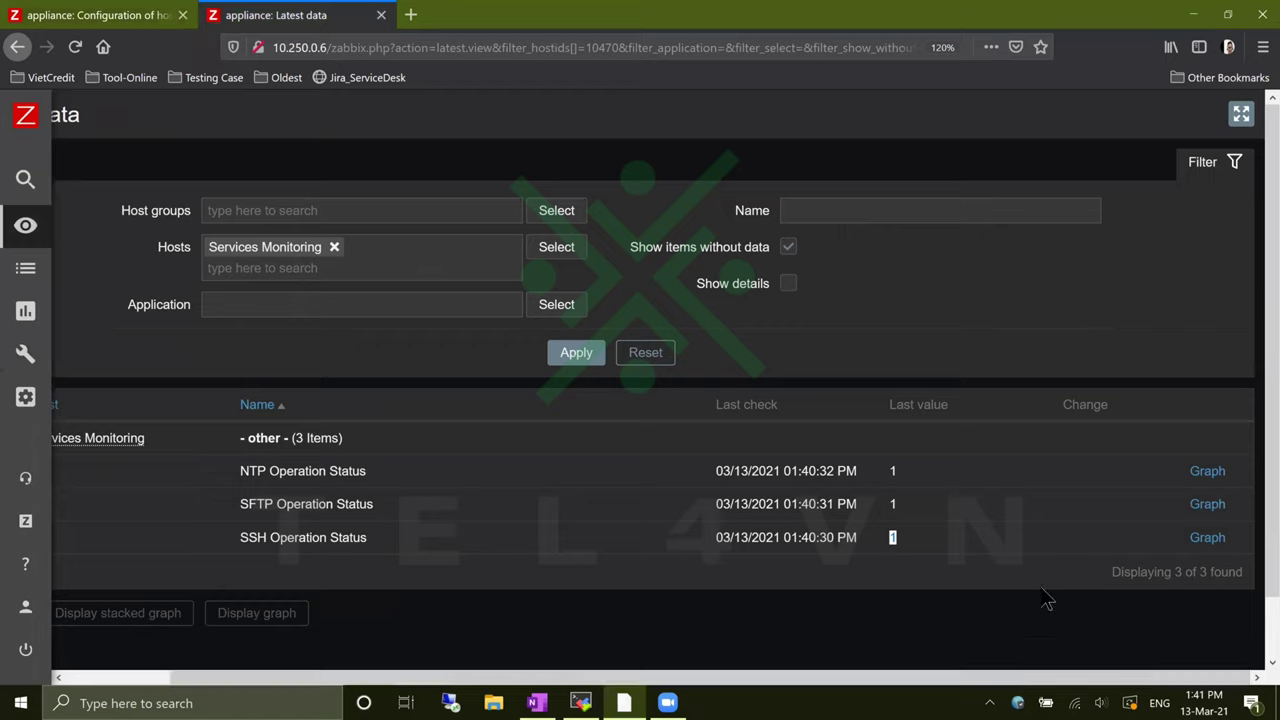
middle_click(1207, 470)
middle_click(1207, 504)
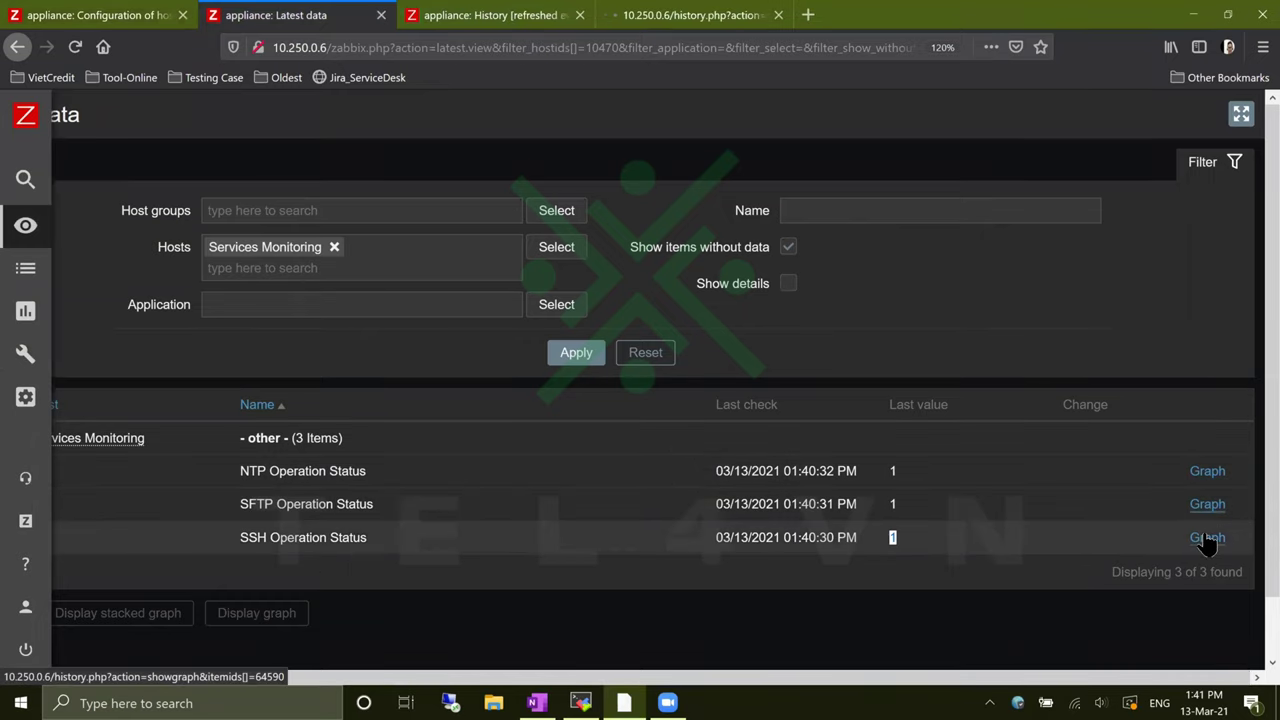
middle_click(1207, 537)
- View the NTP Operation Status graph at default page zoom for the last 5 minutes
click(417, 26)
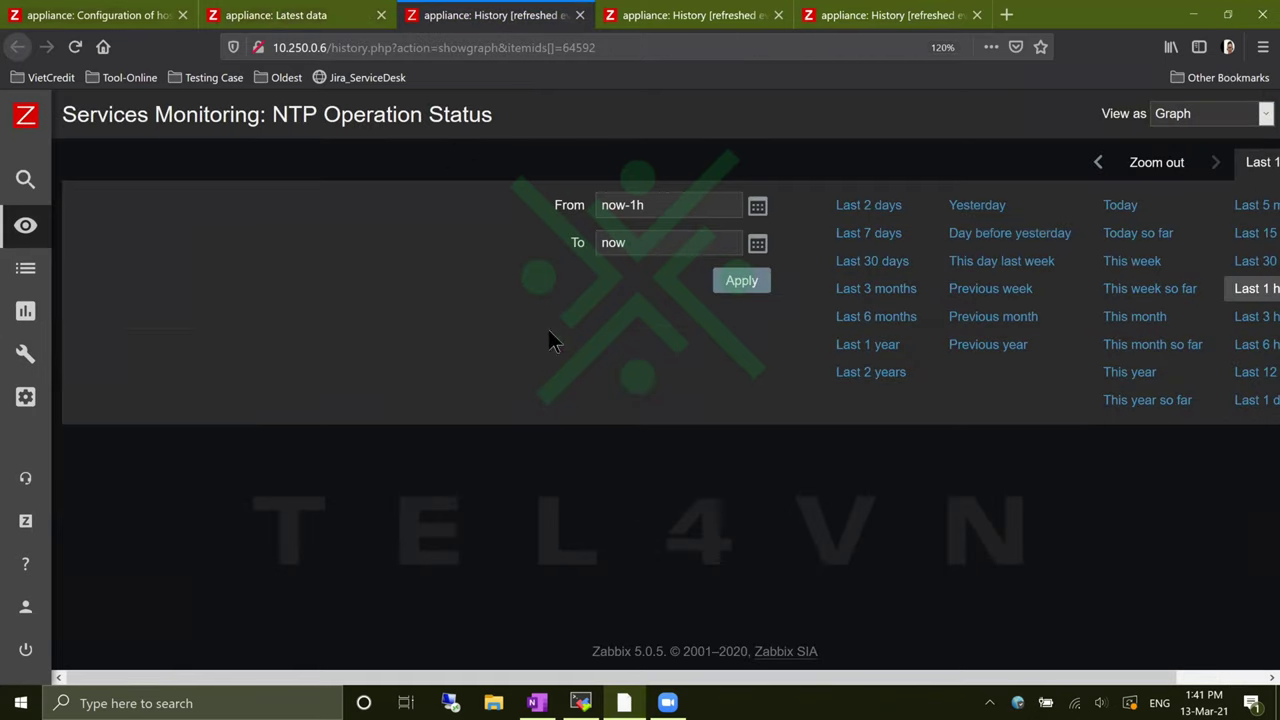
key(ctrl+minus)
key(ctrl+minus)
key(ctrl+minus)
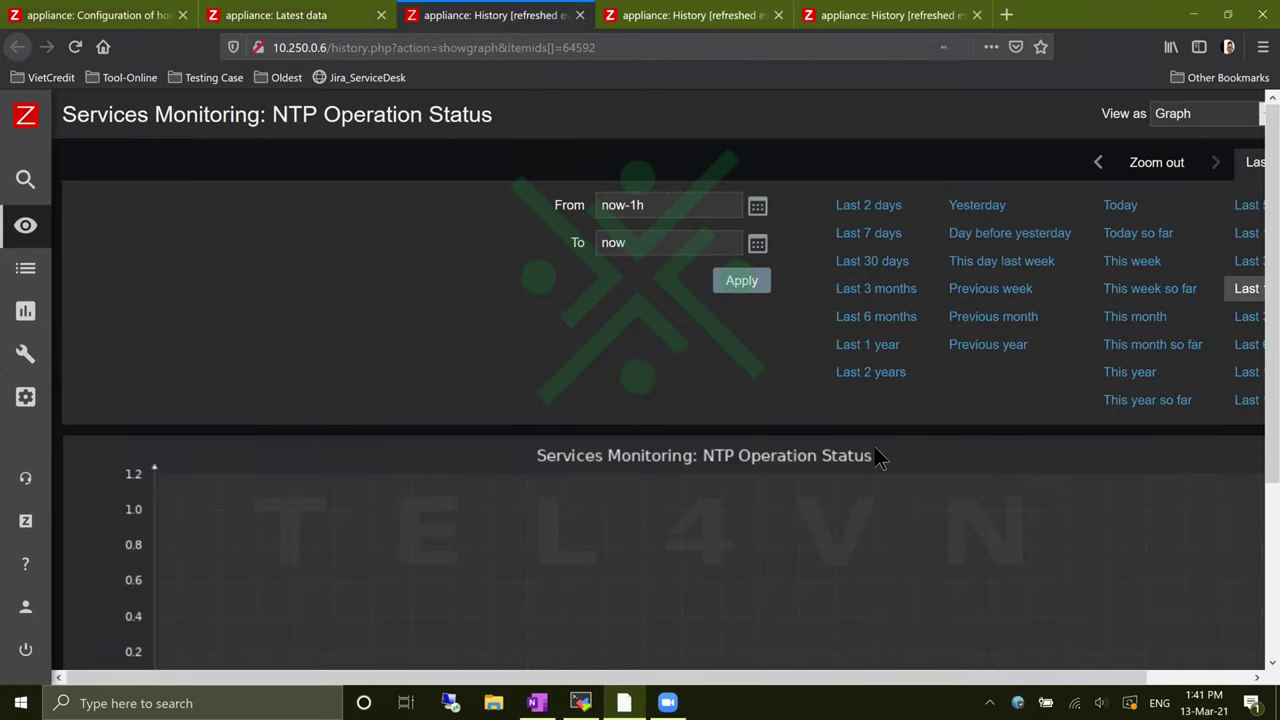
key(ctrl+0)
click(1220, 186)
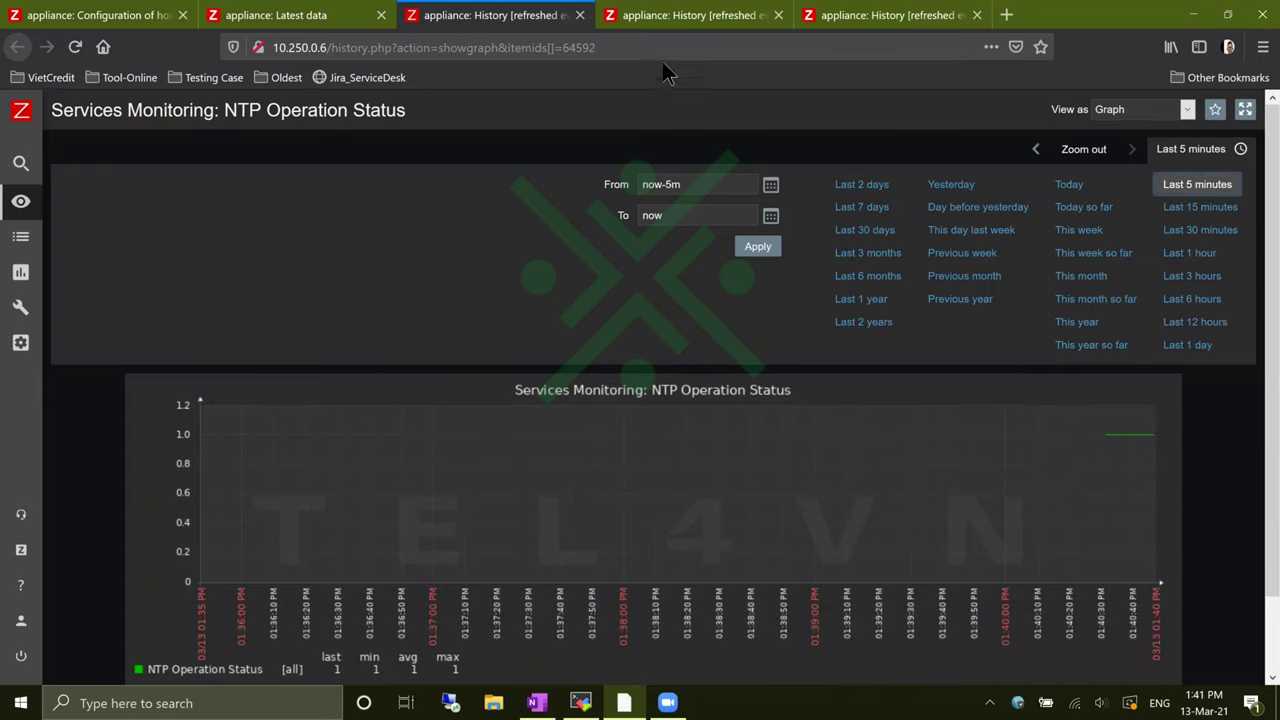
- View the SFTP Operation Status and SSH Operation Status graphs for the last 5 minutes
click(666, 26)
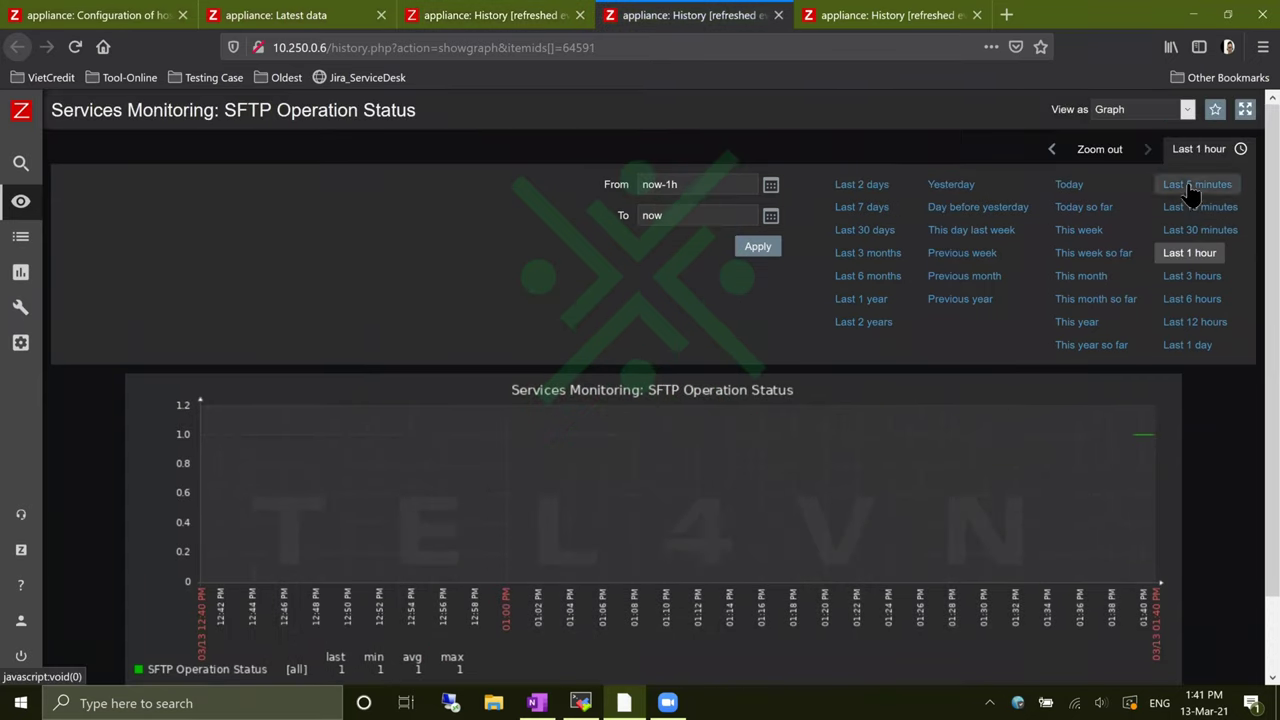
click(1192, 188)
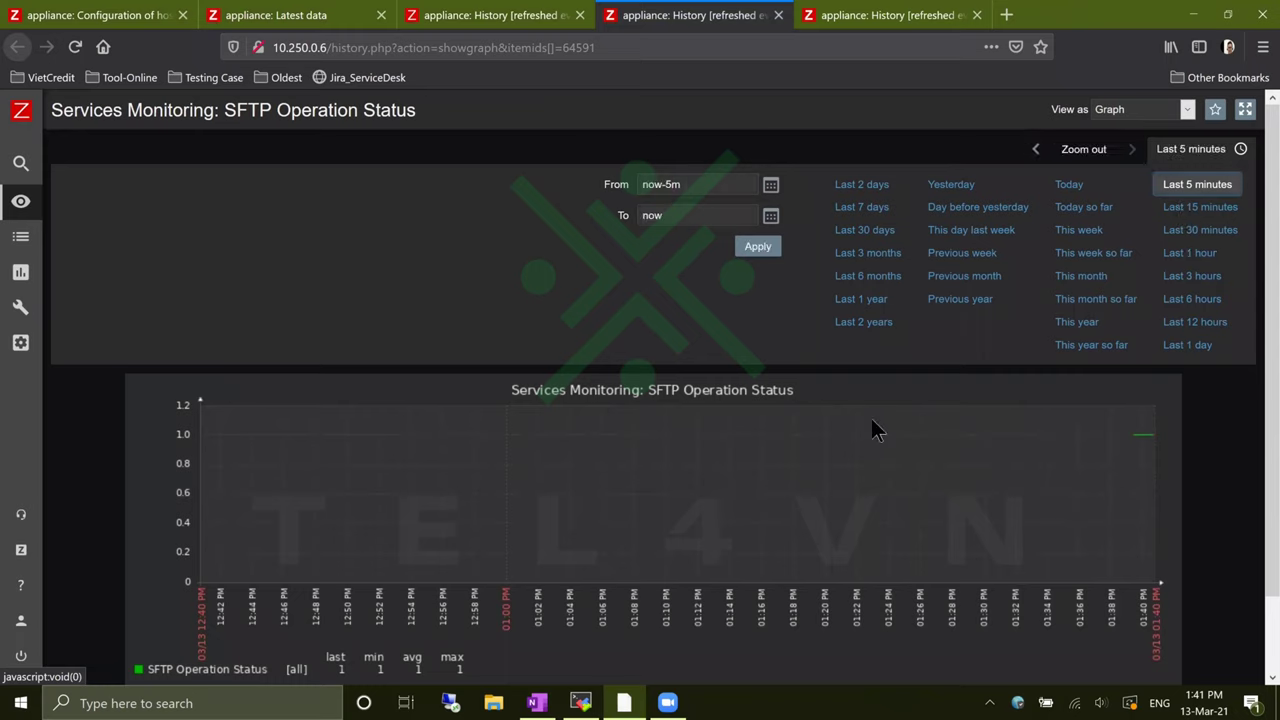
click(870, 28)
click(1208, 186)
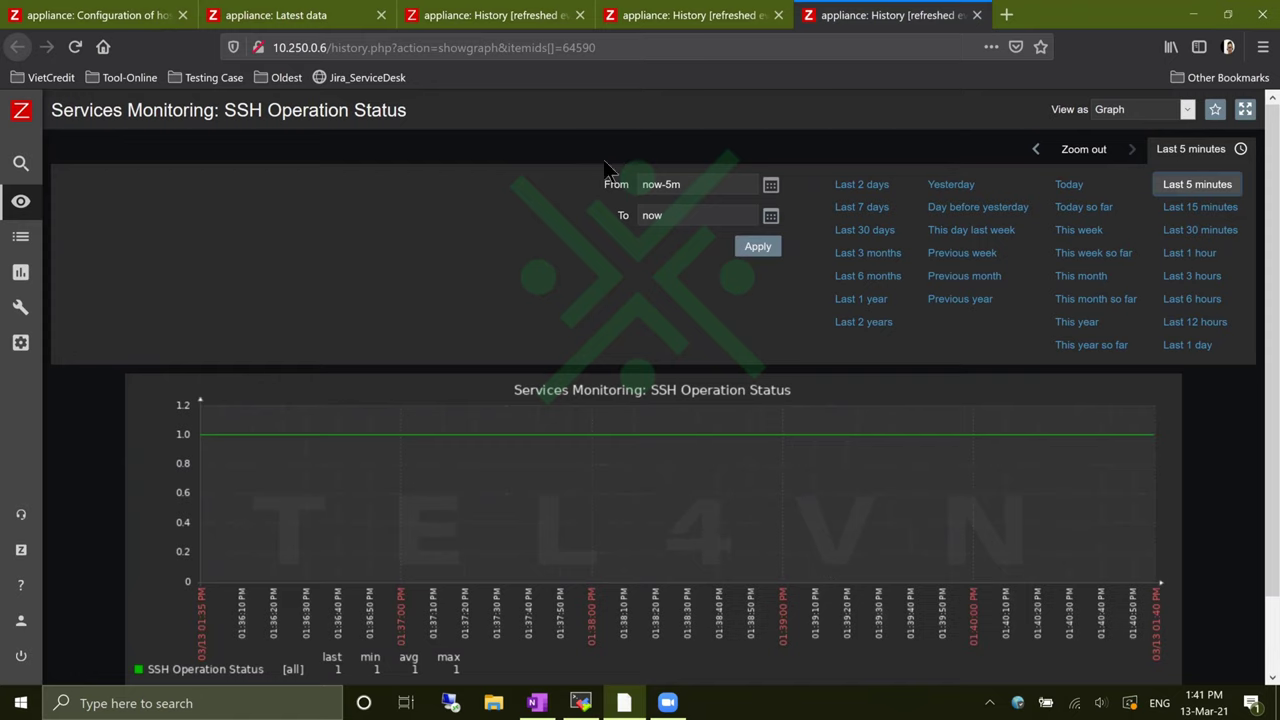
- Start creating a trigger on the Services Monitoring host and name it NTP Service Operation Status Going Down
click(305, 20)
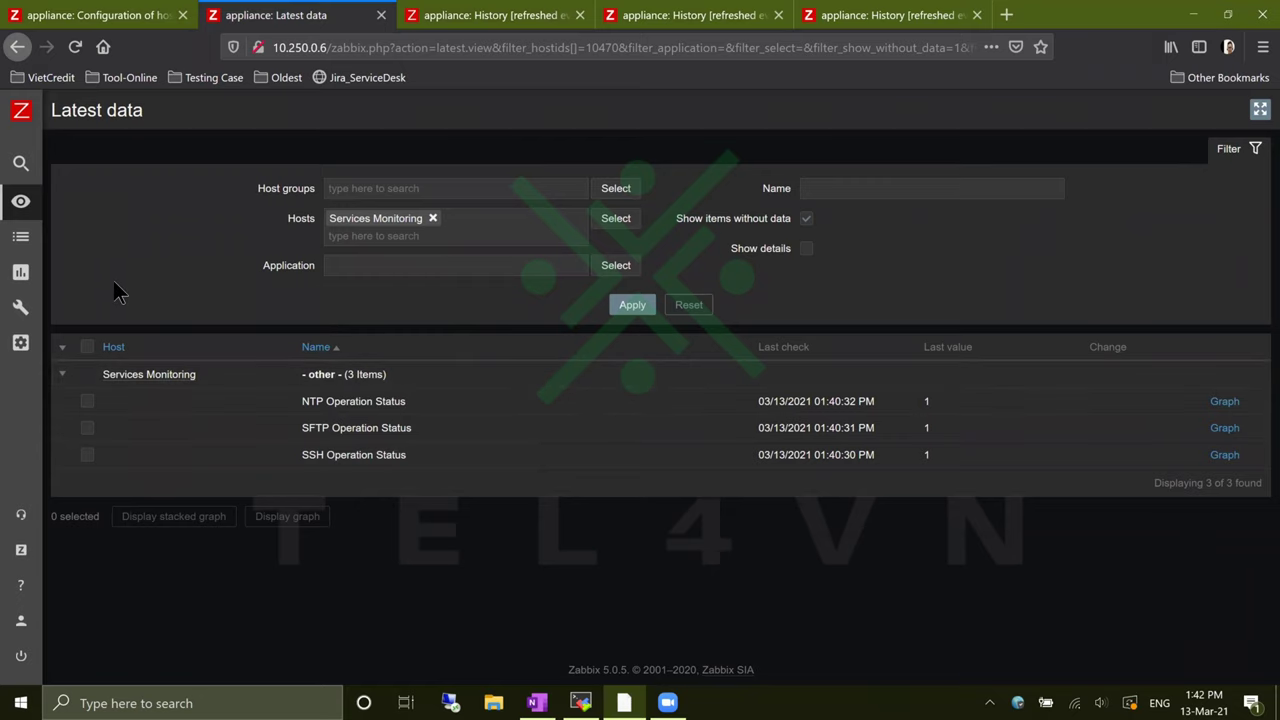
click(160, 22)
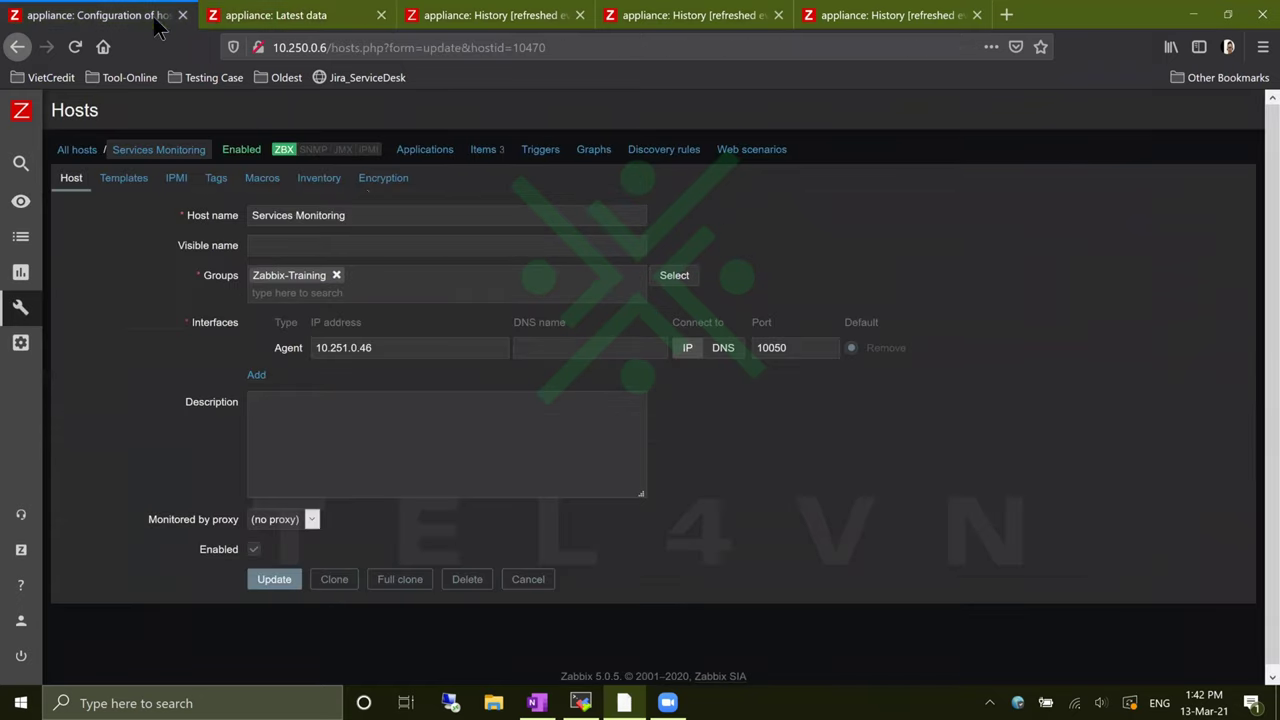
click(533, 152)
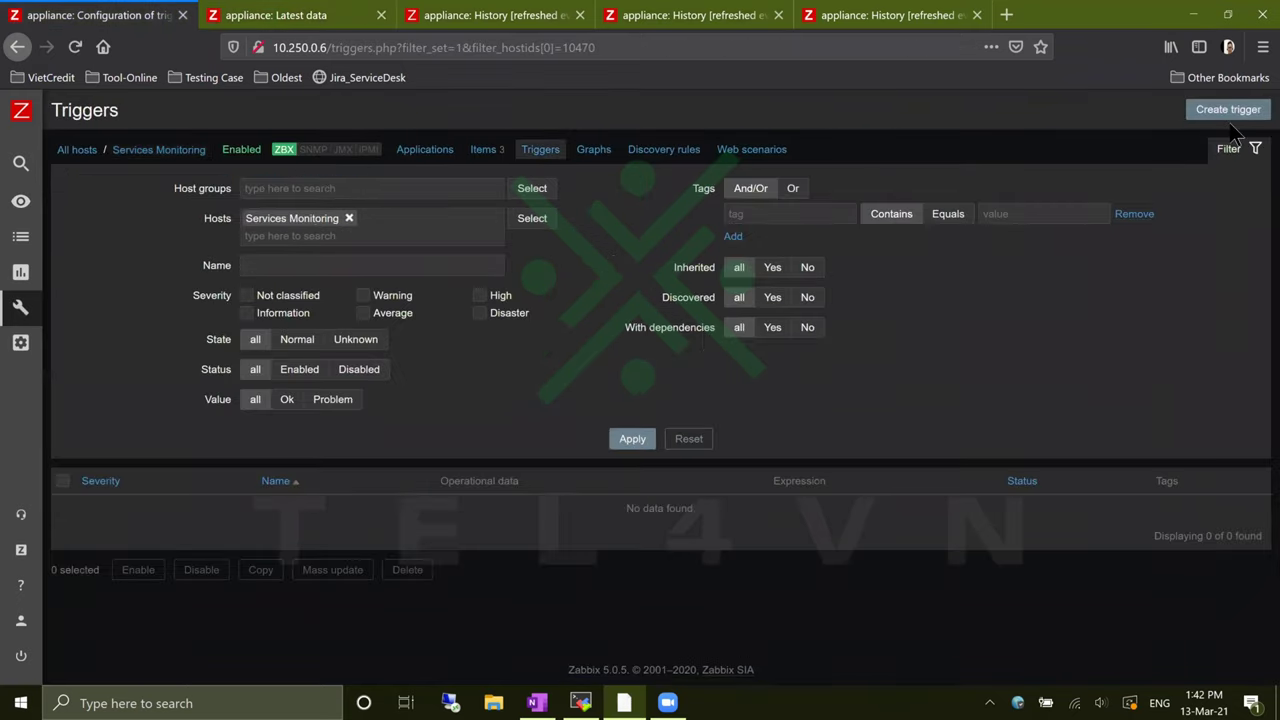
click(1237, 121)
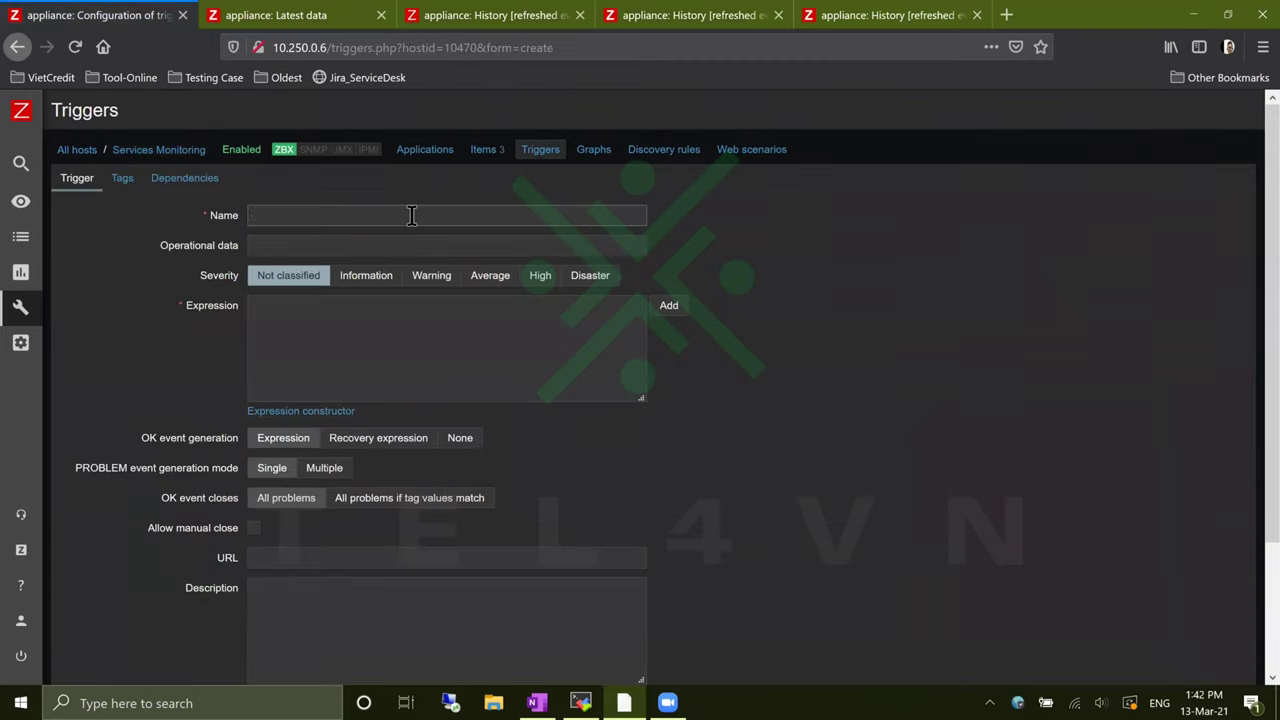
click(412, 215)
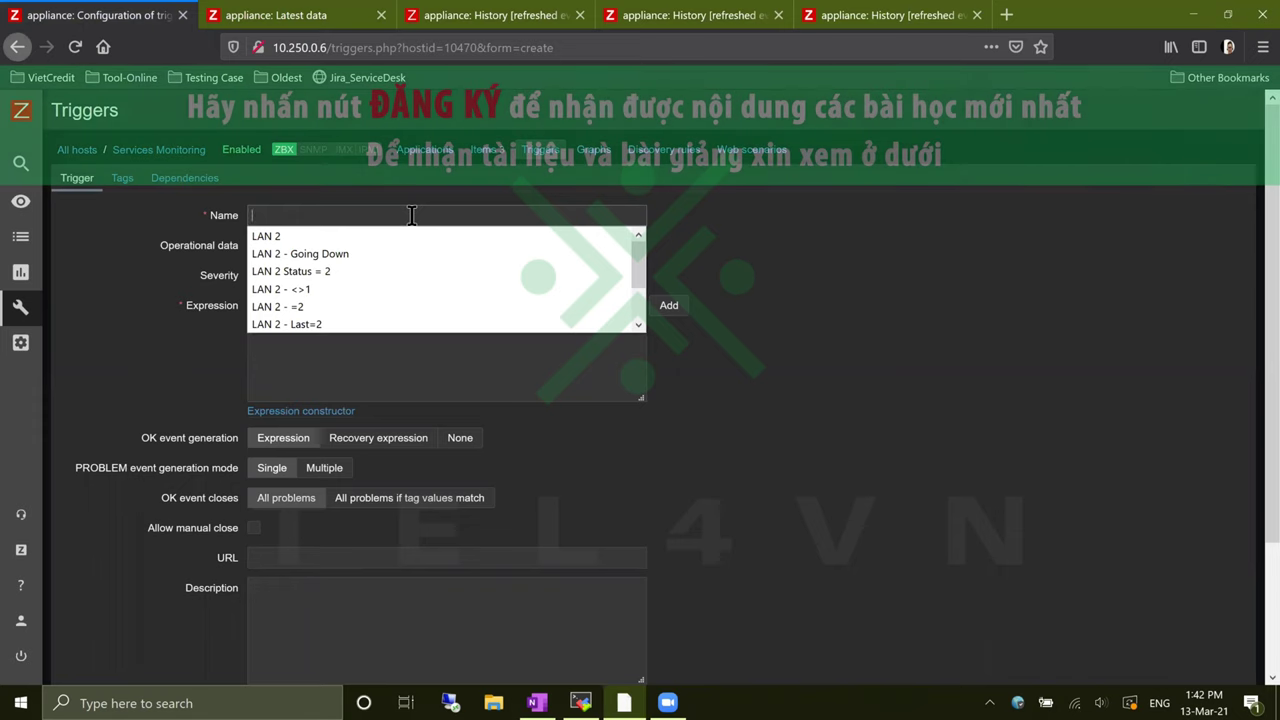
text(NTP Service Operation Status Going Down)
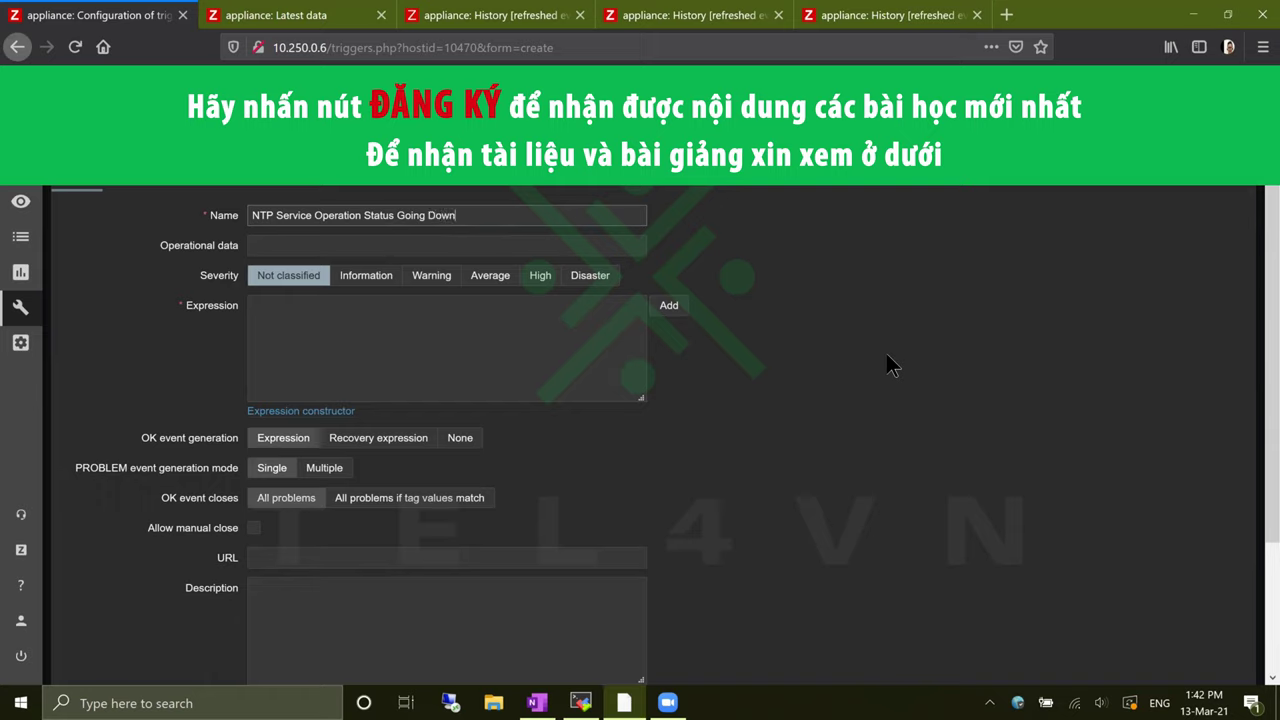
- Insert a trigger expression condition on the NTP Operation Status item using the last() function with result = 0
click(534, 316)
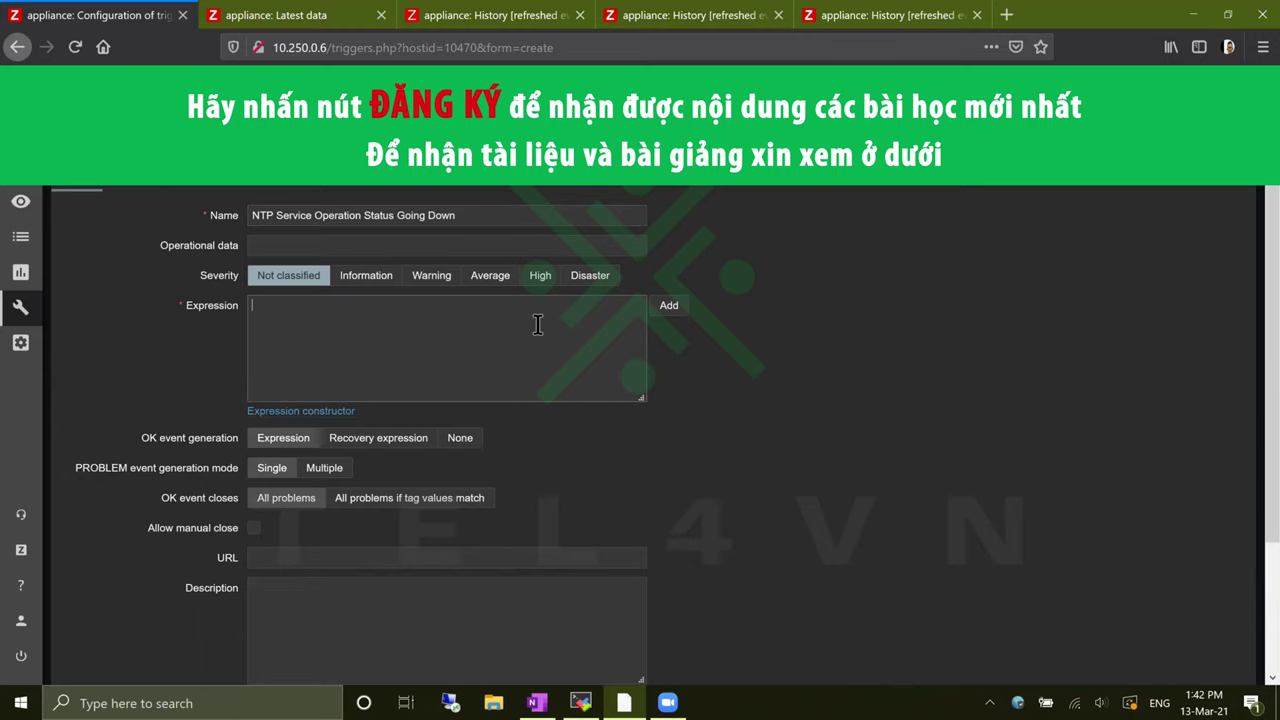
click(676, 305)
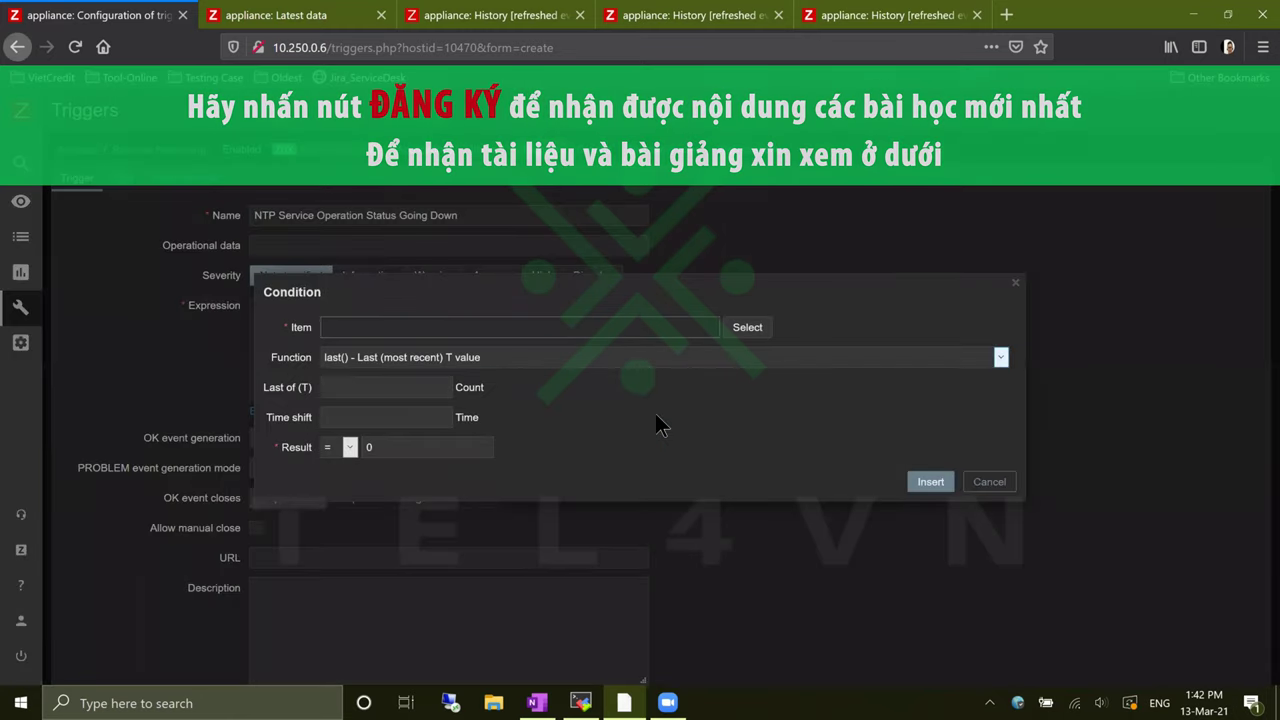
click(741, 328)
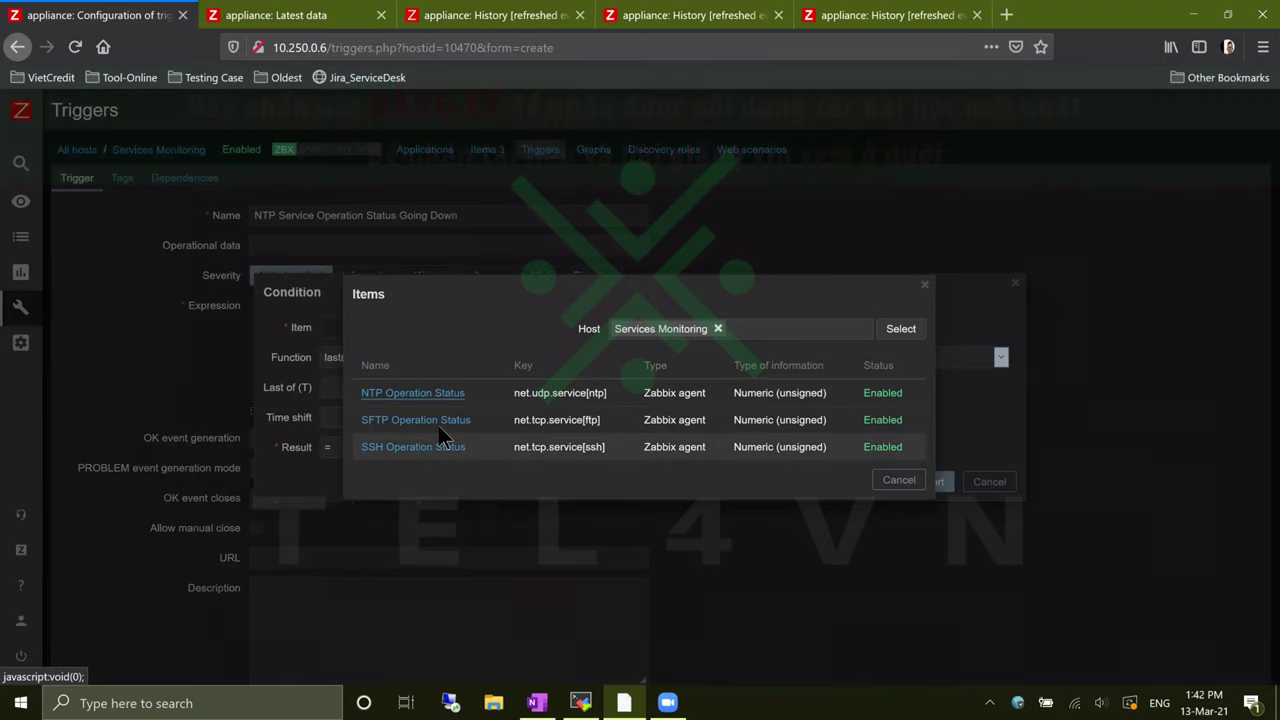
click(452, 395)
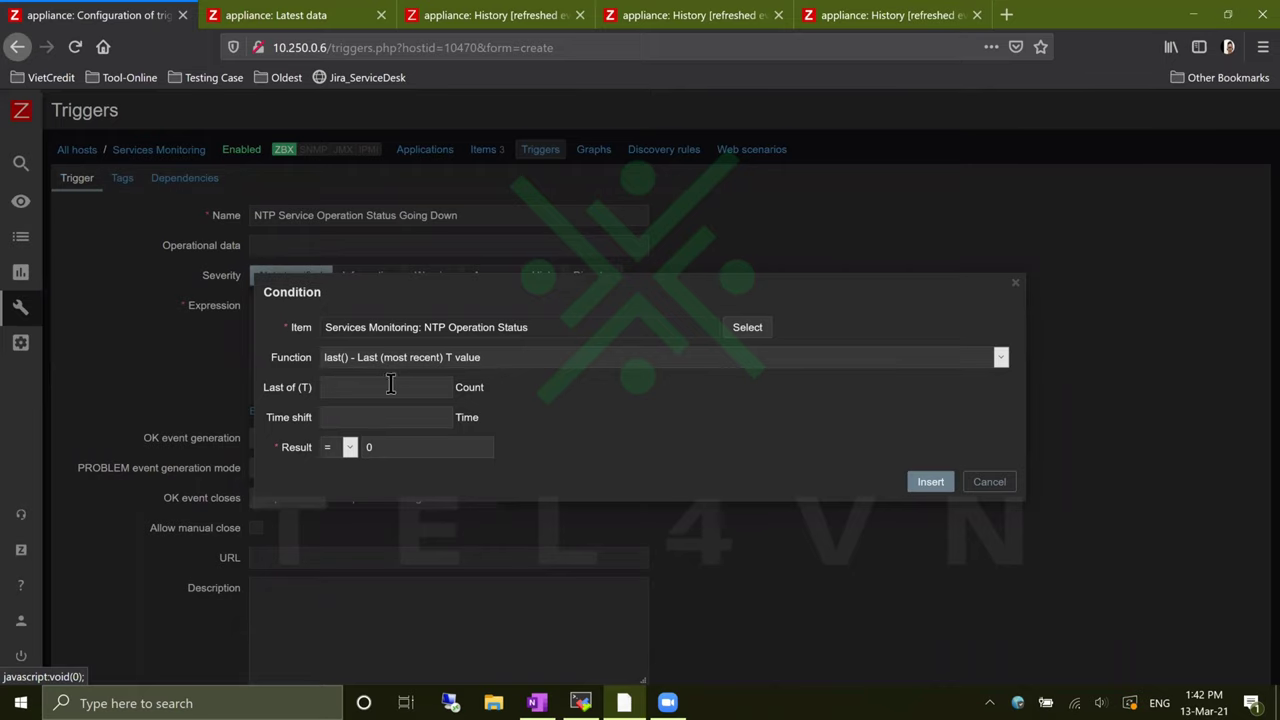
click(345, 355)
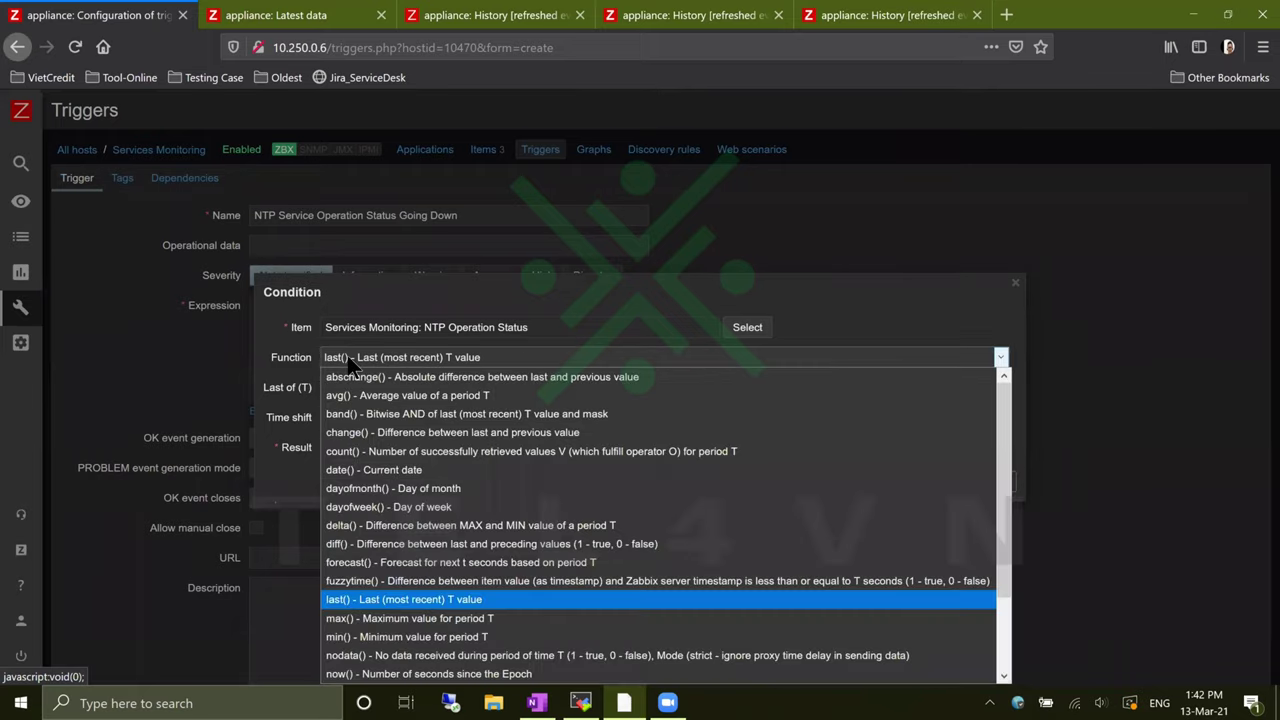
click(255, 357)
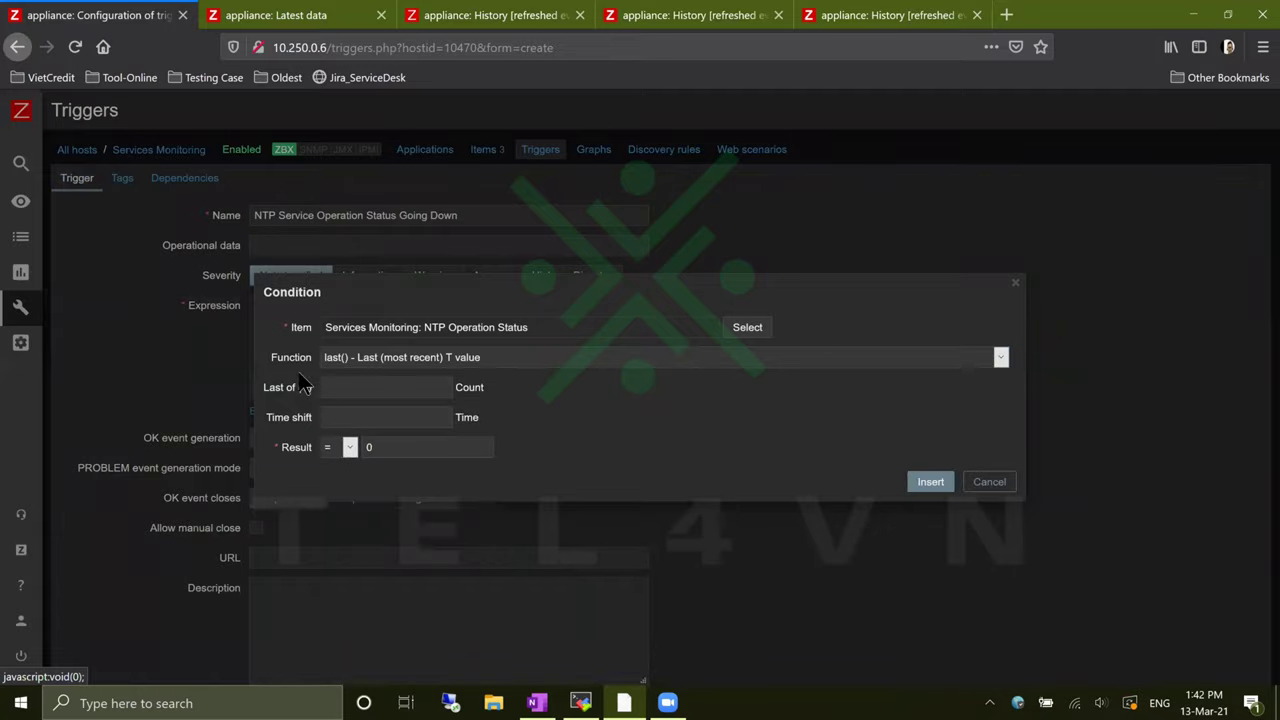
click(386, 447)
click(928, 483)
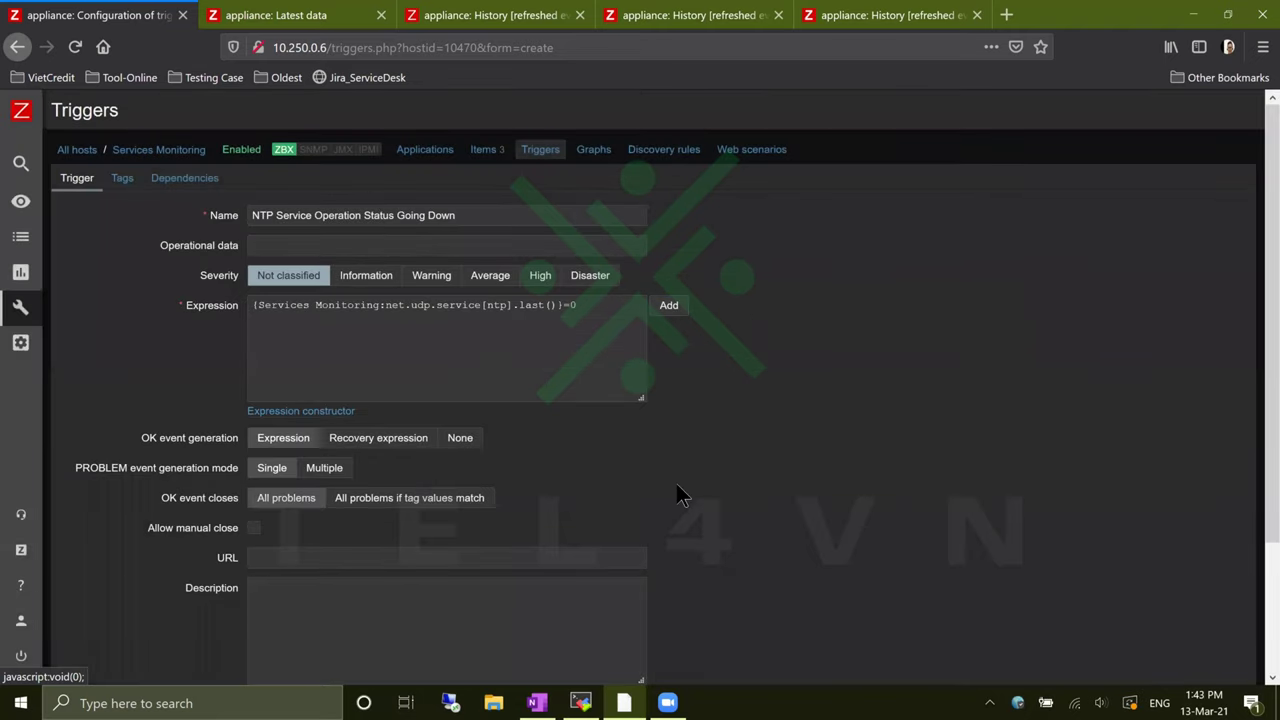
- Set the trigger's severity to High, add the trigger, and dismiss the notification
click(541, 277)
scroll(757, 489, down, 3)
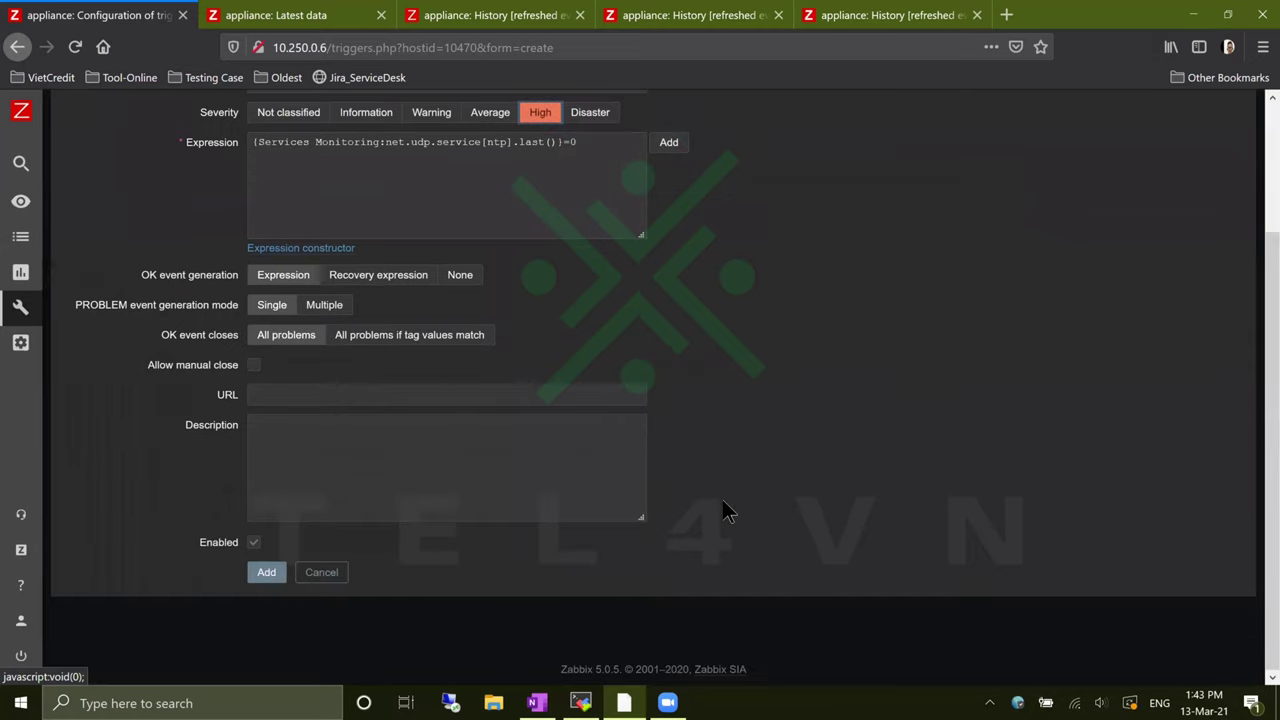
click(266, 572)
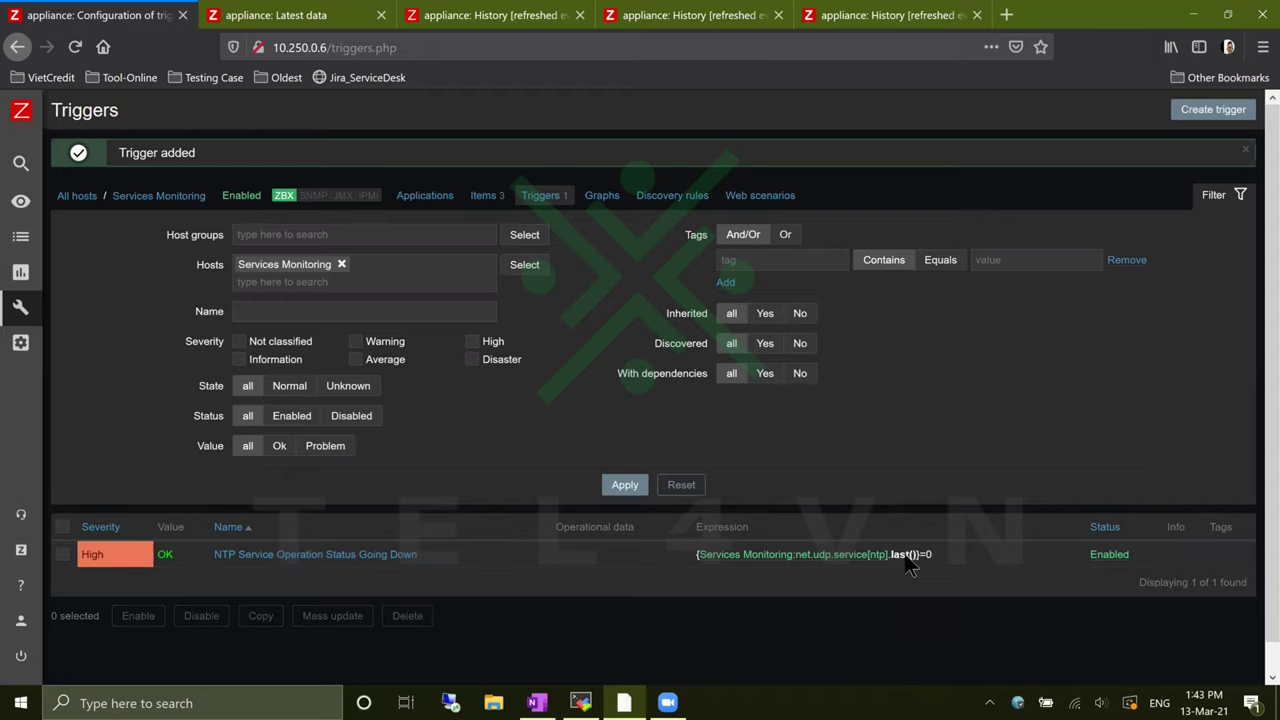
click(1246, 152)
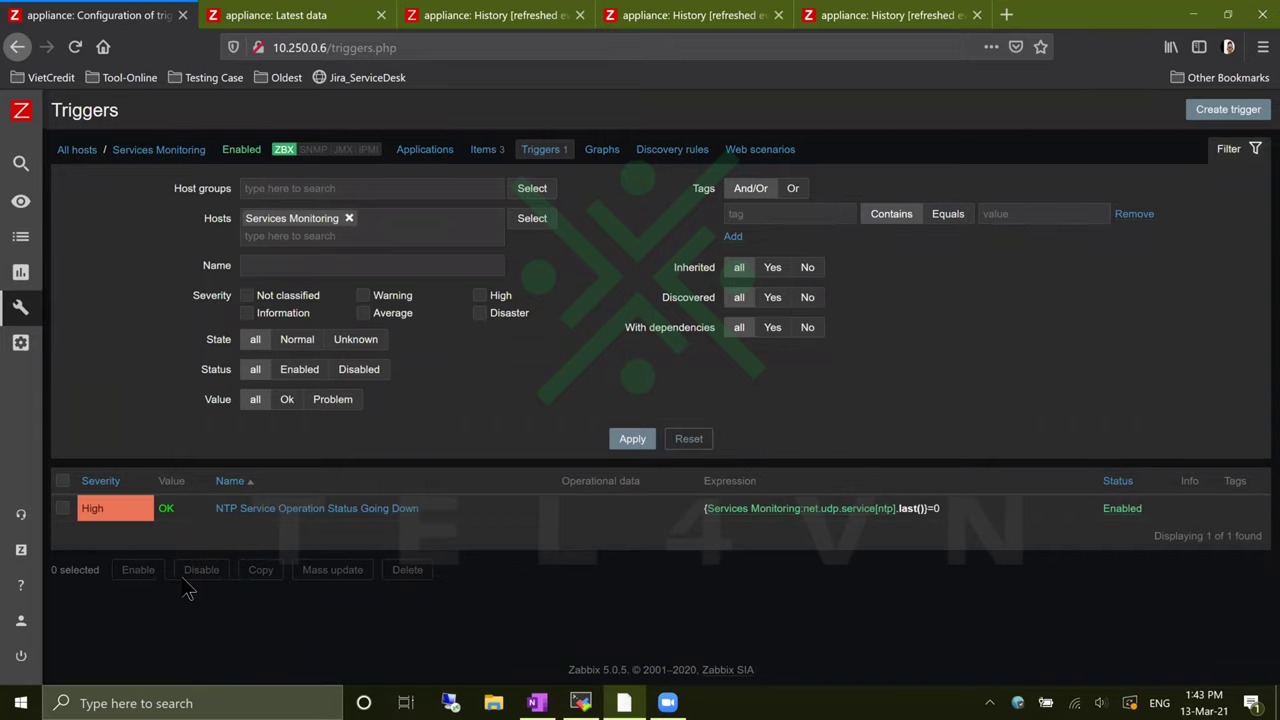
- Start a new trigger on the Services Monitoring host named SFTP Service Operation Status Going Down with High severity
click(1215, 112)
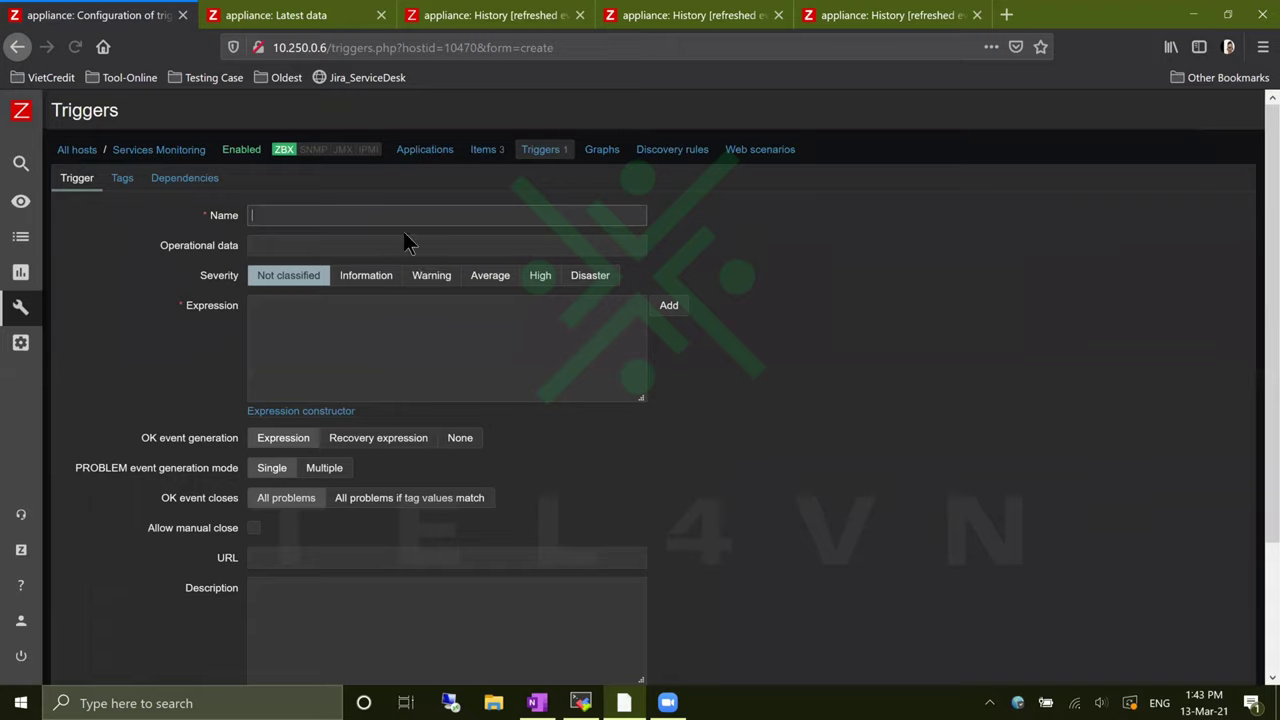
click(416, 215)
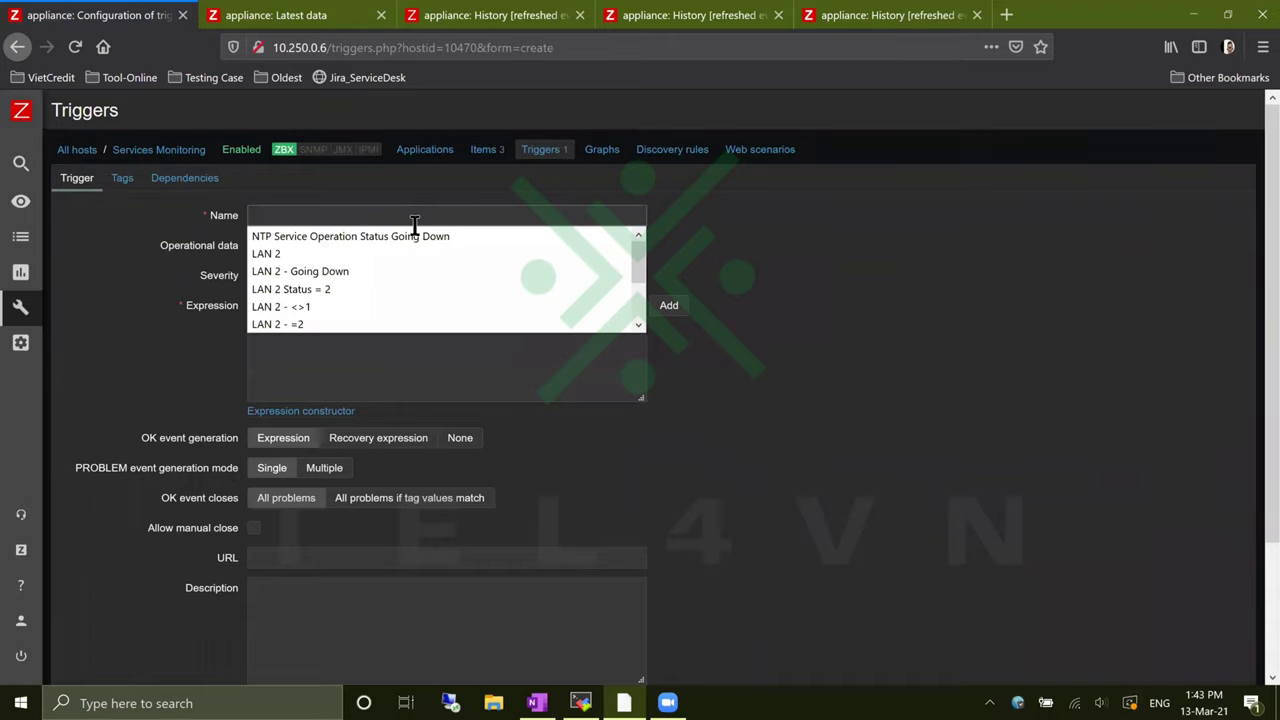
click(409, 237)
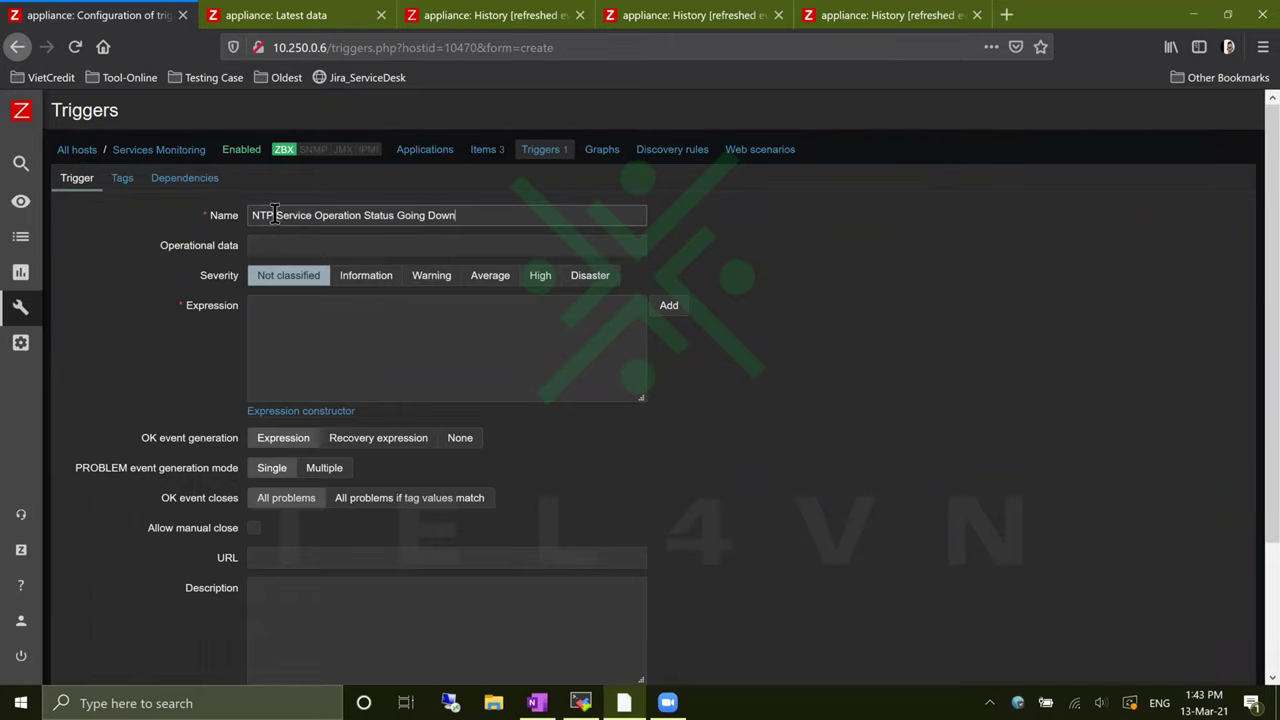
drag(275, 215, 241, 217)
text(SFTP)
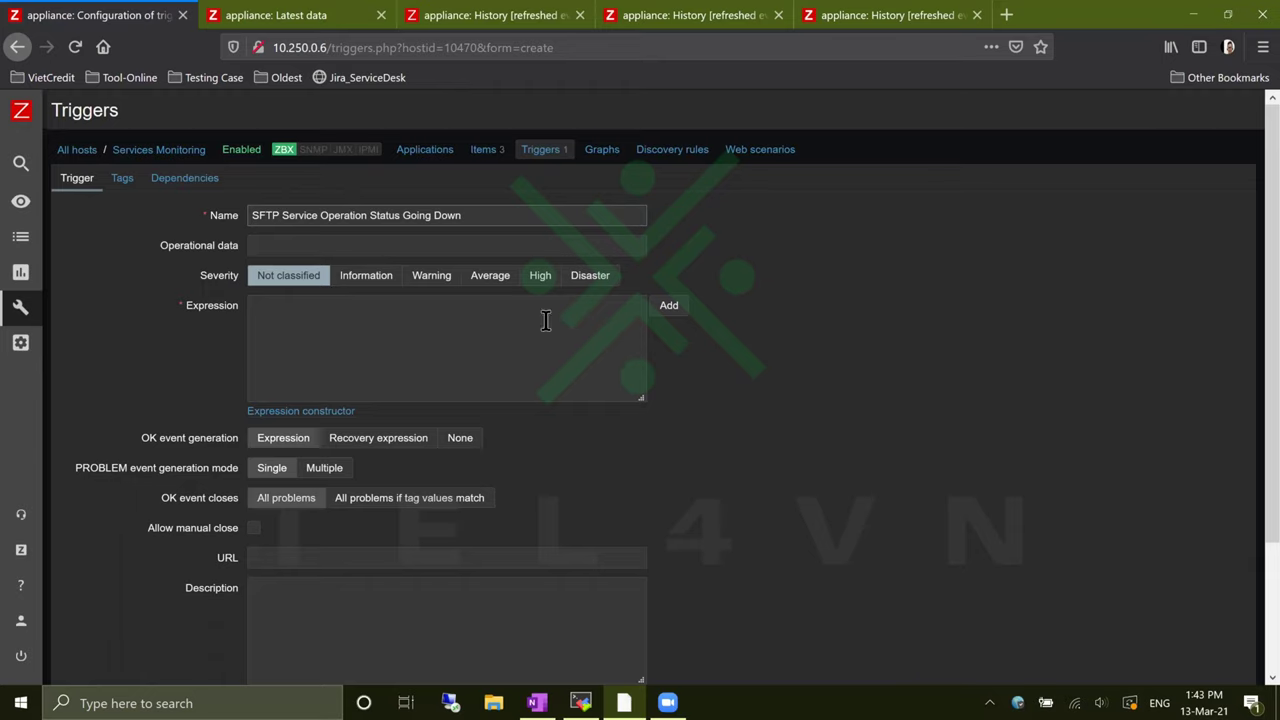
click(540, 276)
- Insert an expression condition on the SFTP Operation Status item using last() with result = 0, add the trigger, and dismiss the notification
click(668, 307)
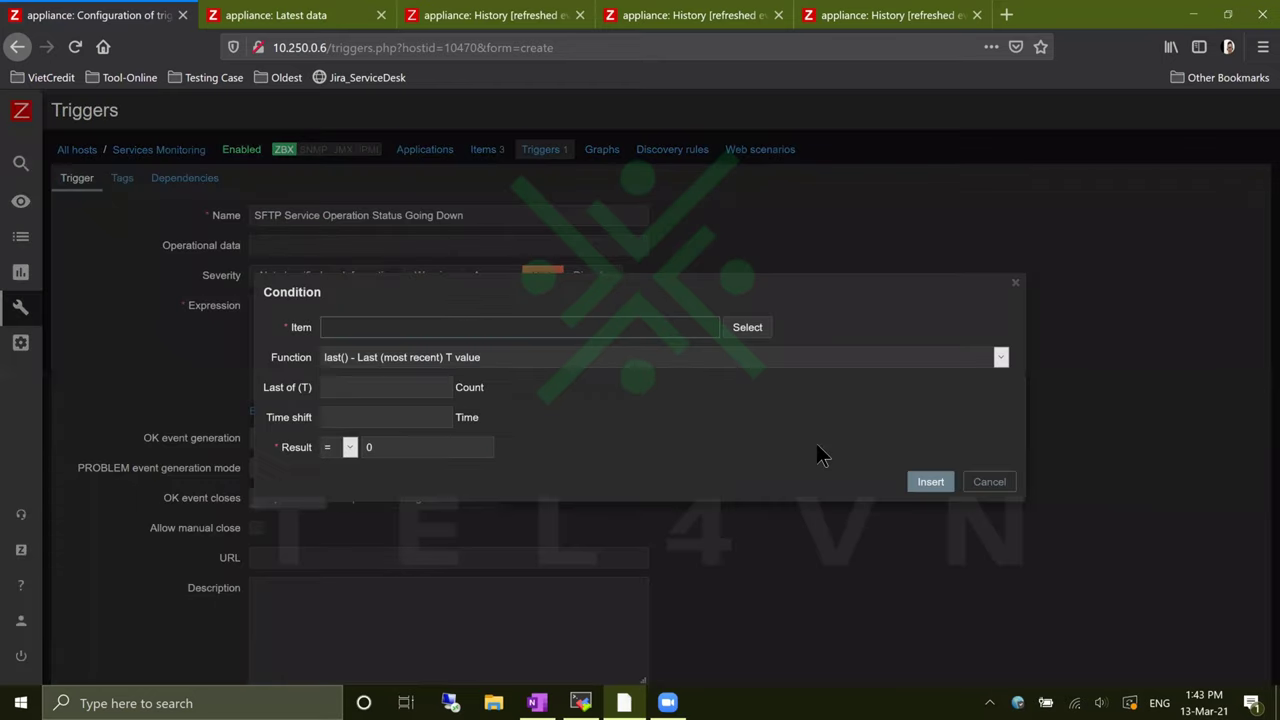
click(752, 329)
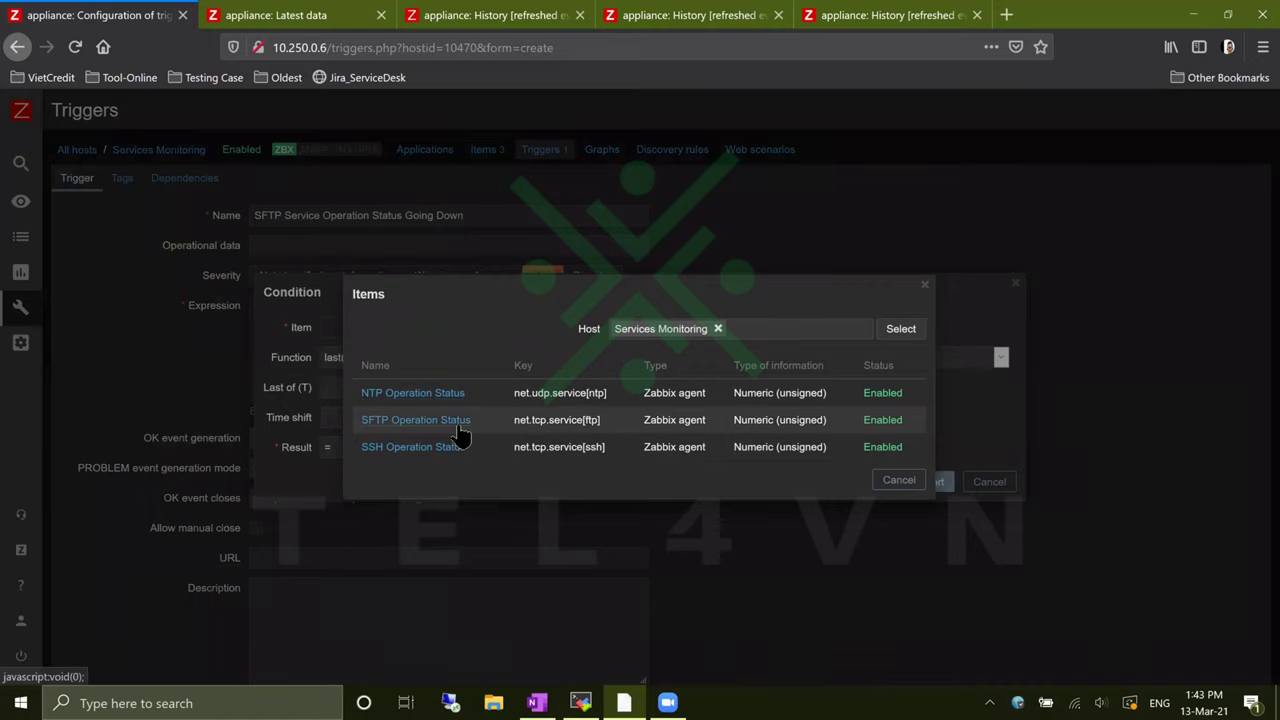
click(452, 424)
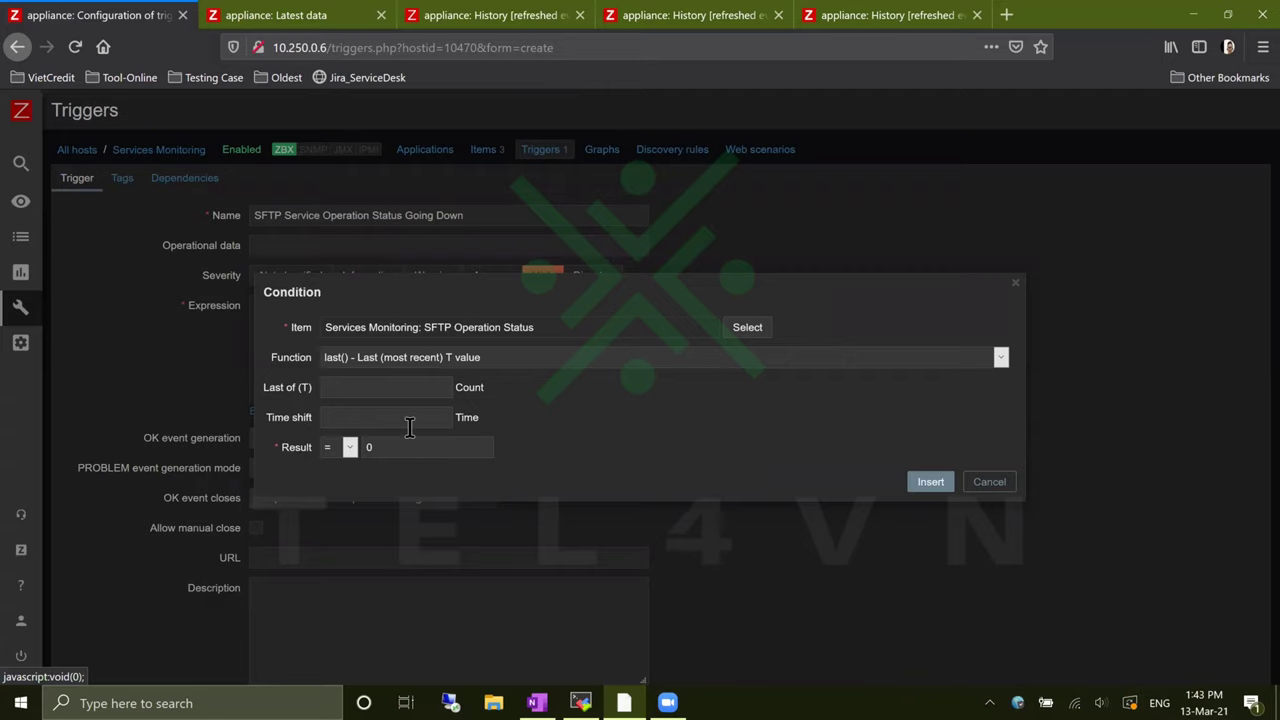
click(925, 482)
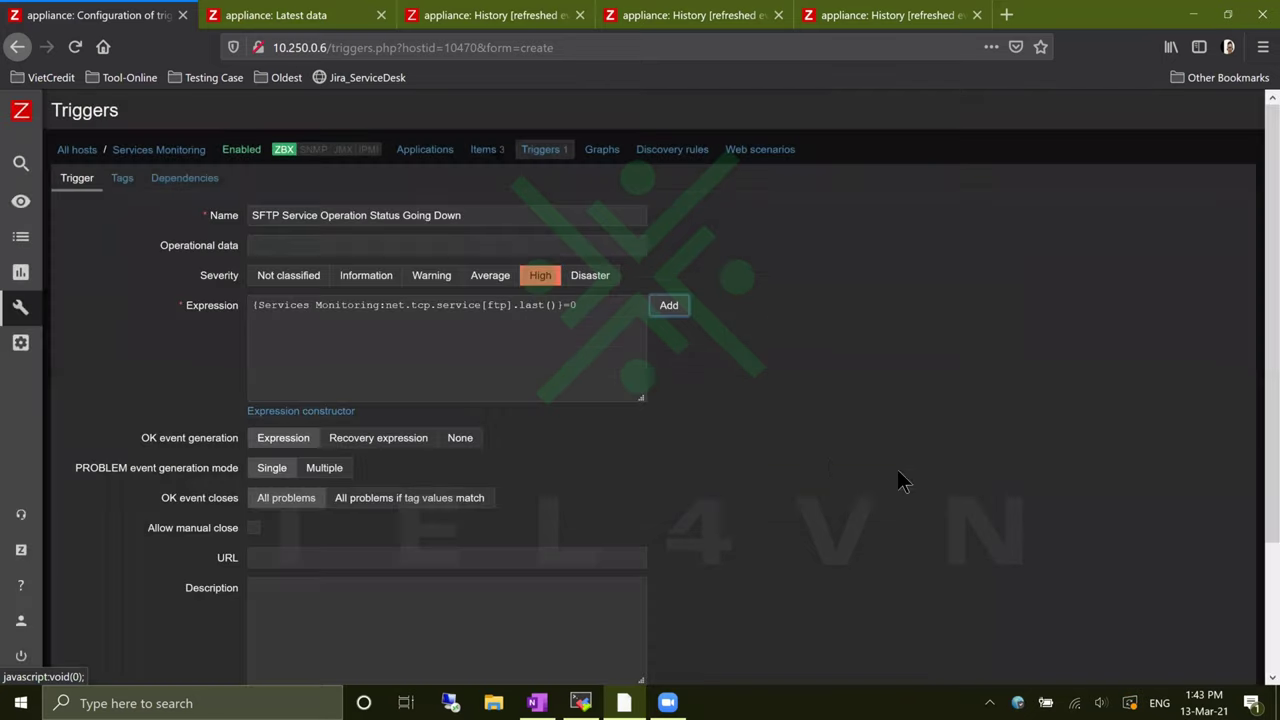
scroll(622, 500, down, 3)
click(265, 572)
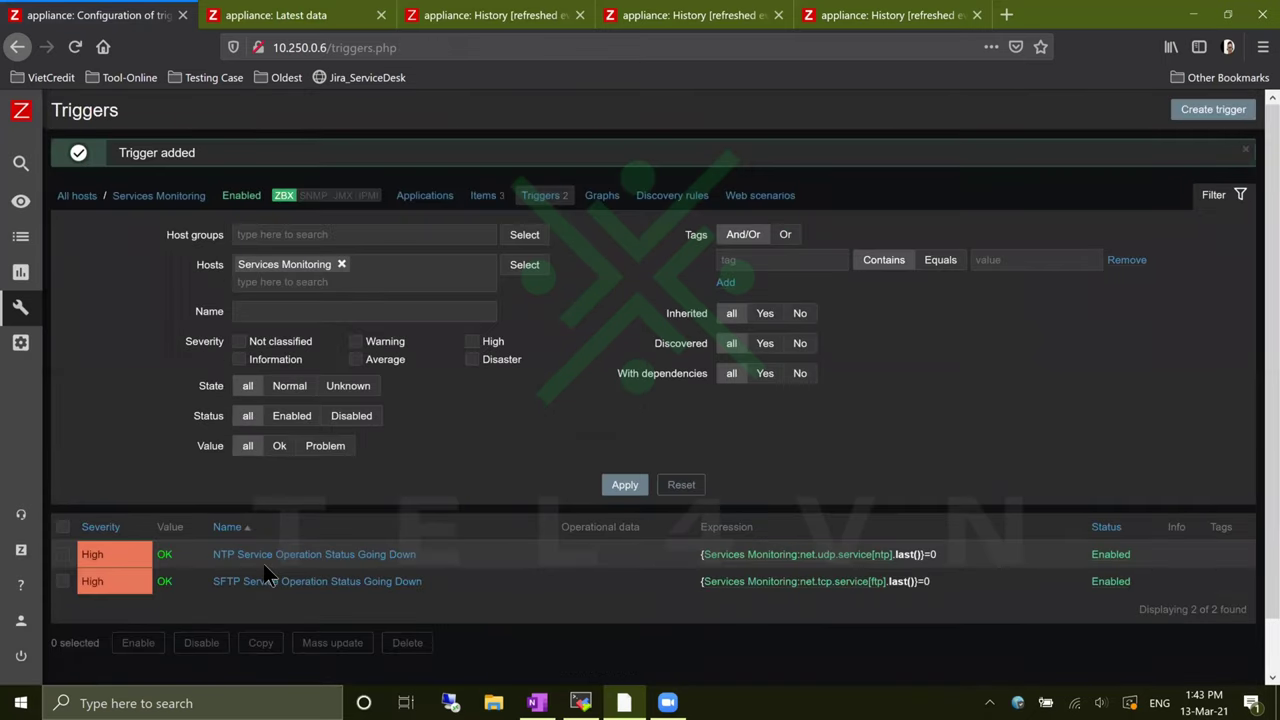
click(1245, 149)
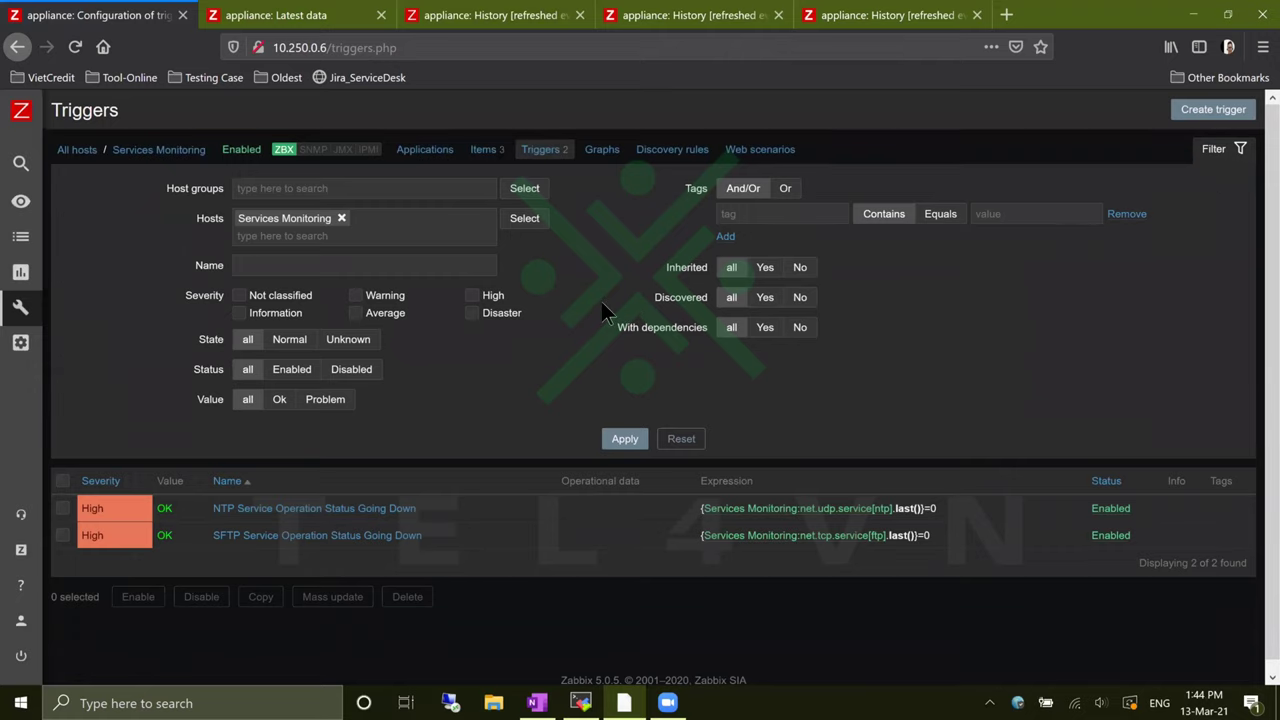
- Open the Problems page in a separate browser tab and filter it to the Services Monitoring host instead of Router FPT 195
click(295, 16)
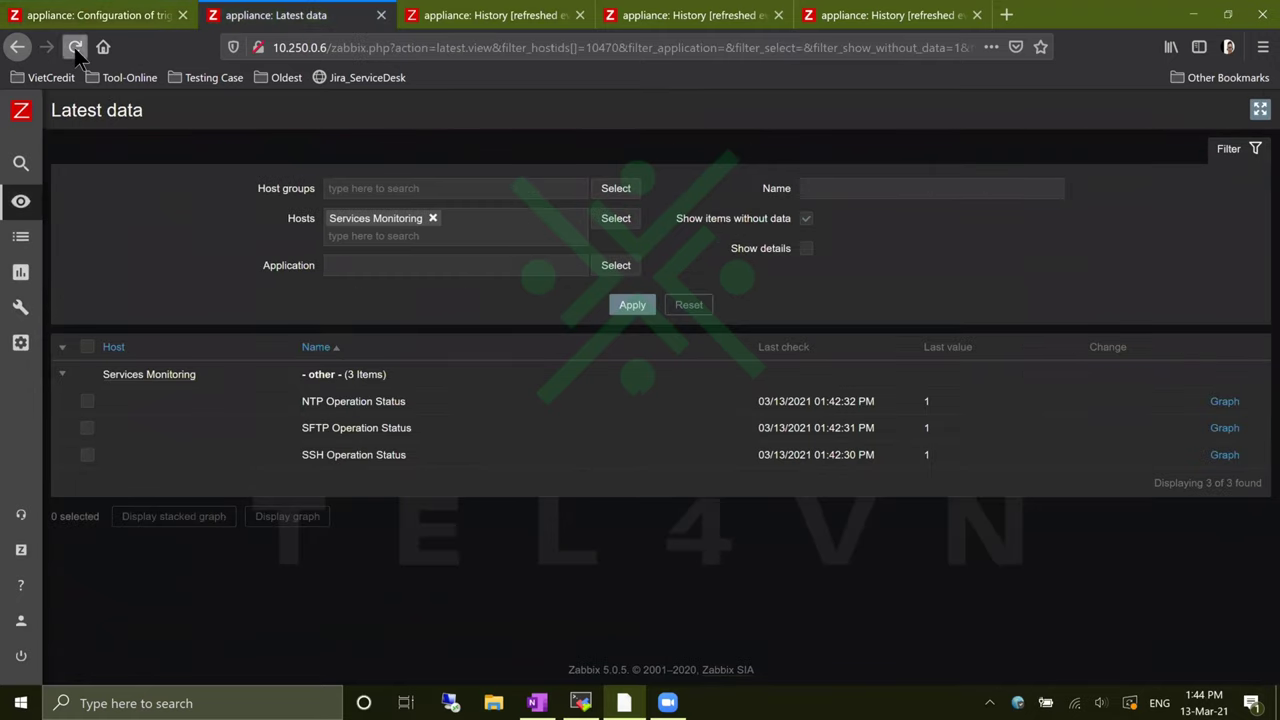
click(131, 27)
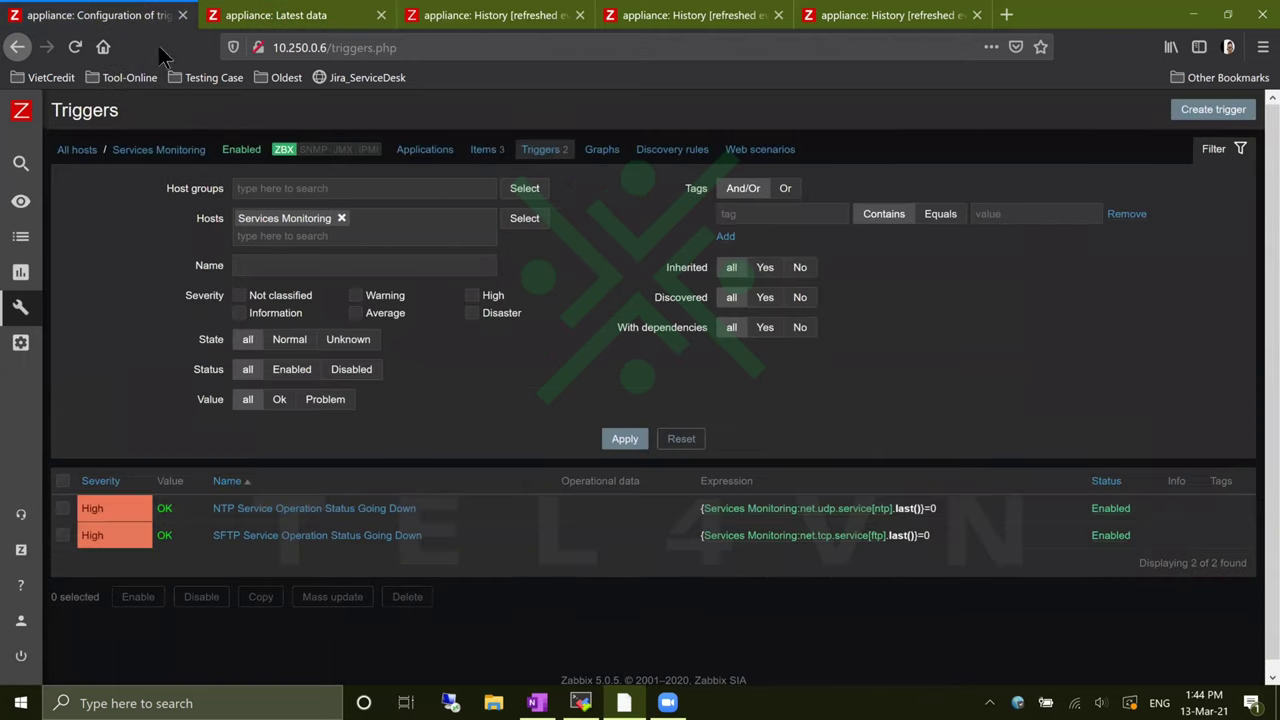
mouse_move(20, 201)
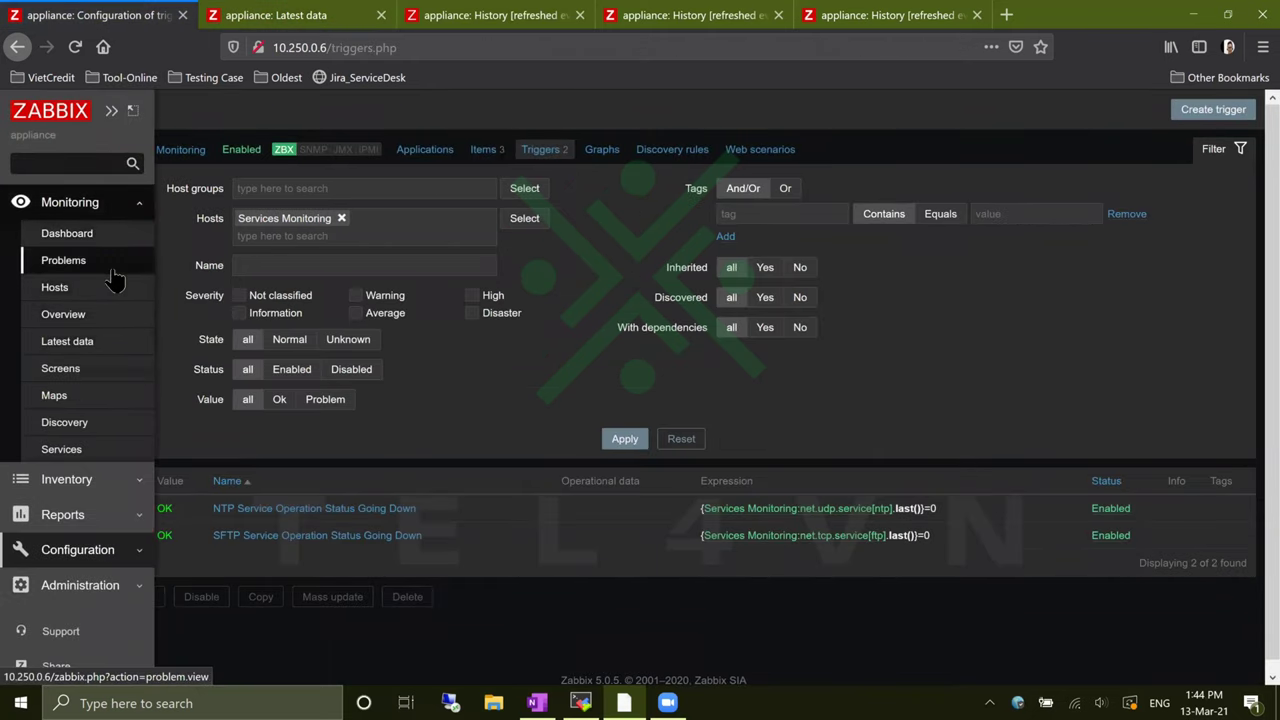
middle_click(66, 260)
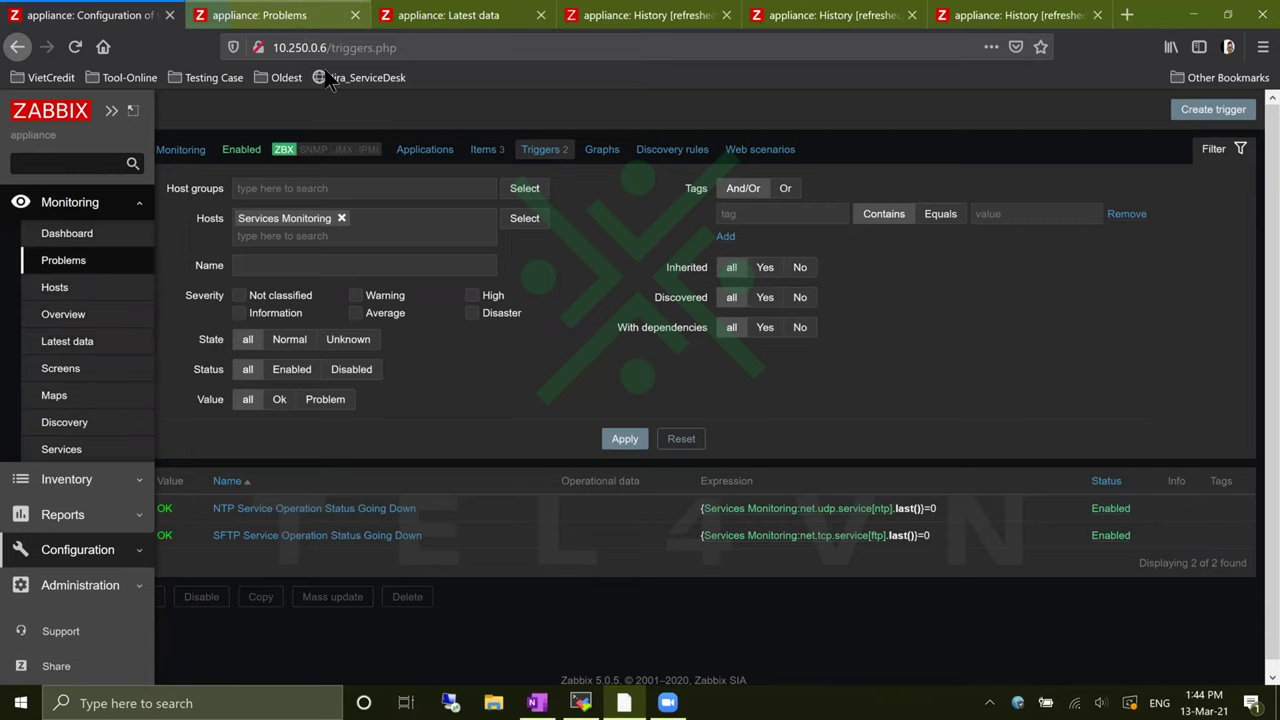
click(300, 17)
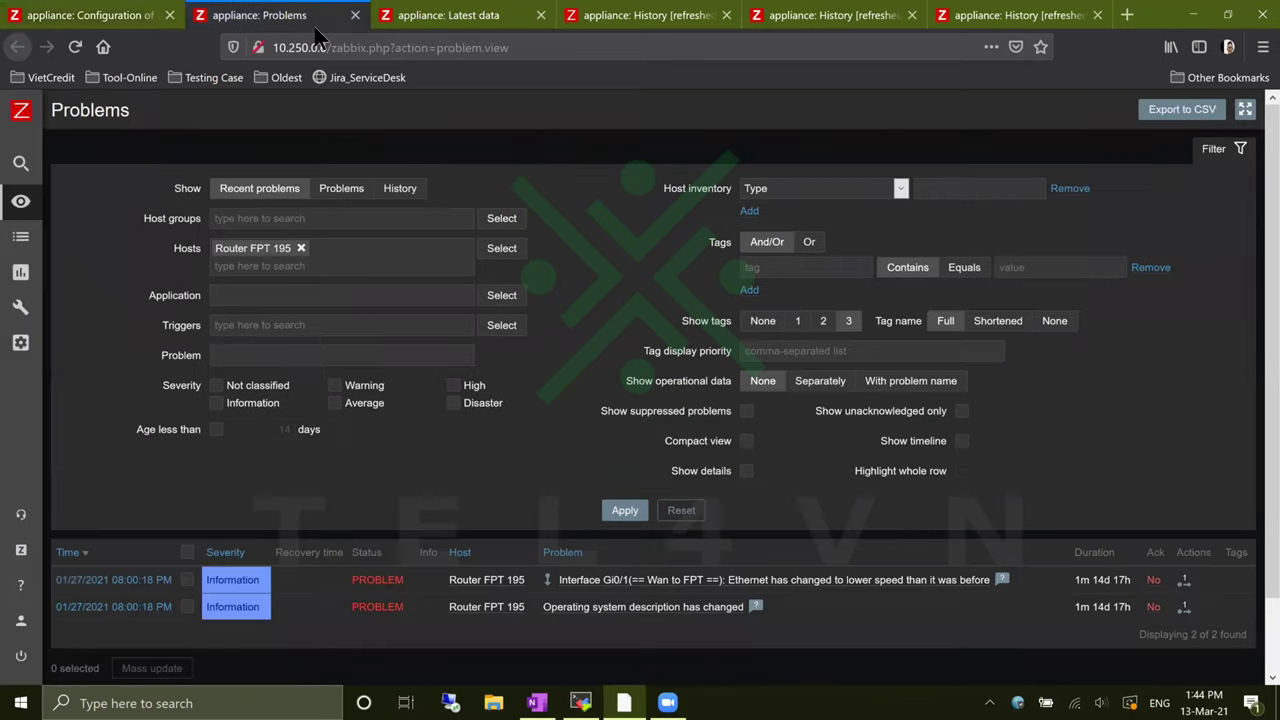
click(301, 248)
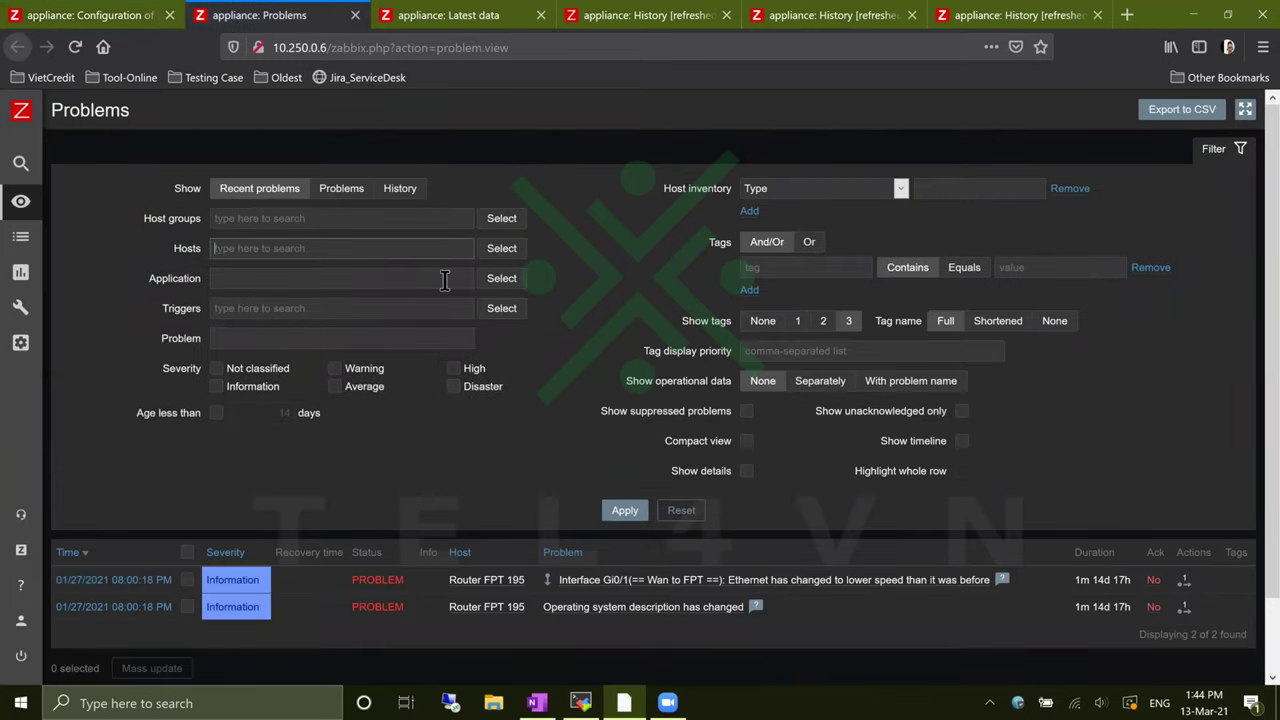
click(517, 247)
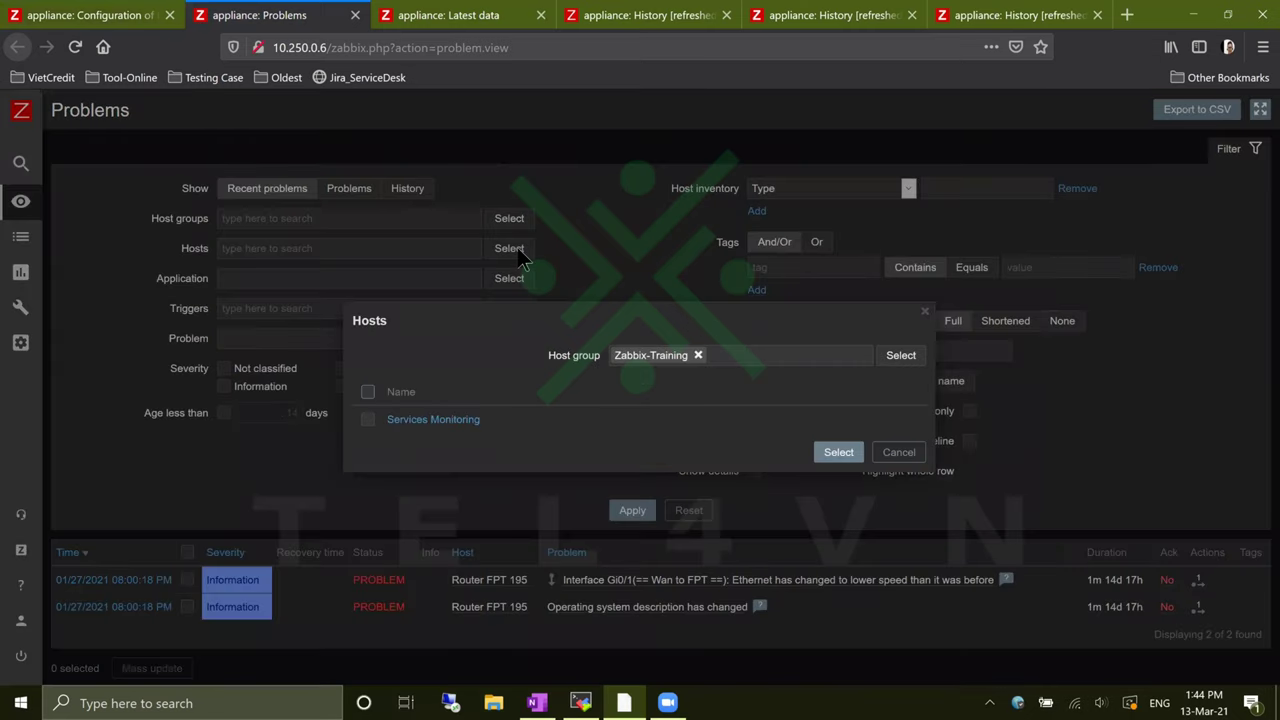
click(445, 419)
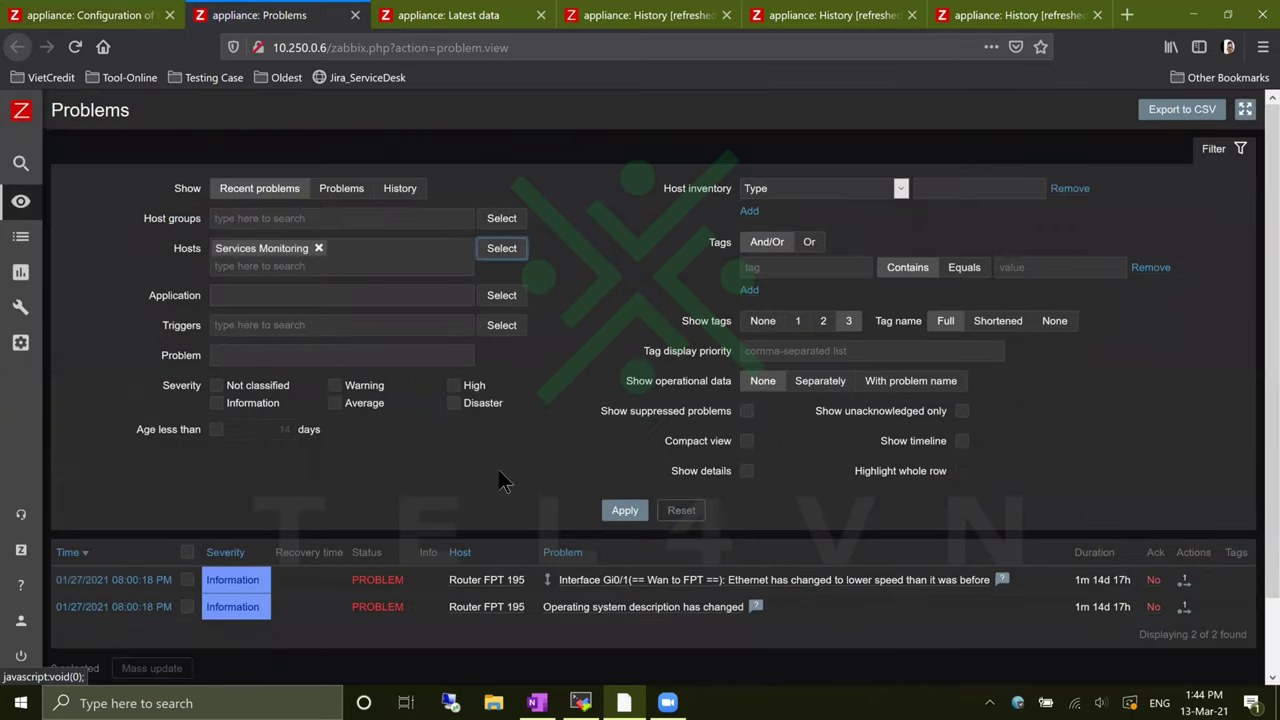
click(619, 516)
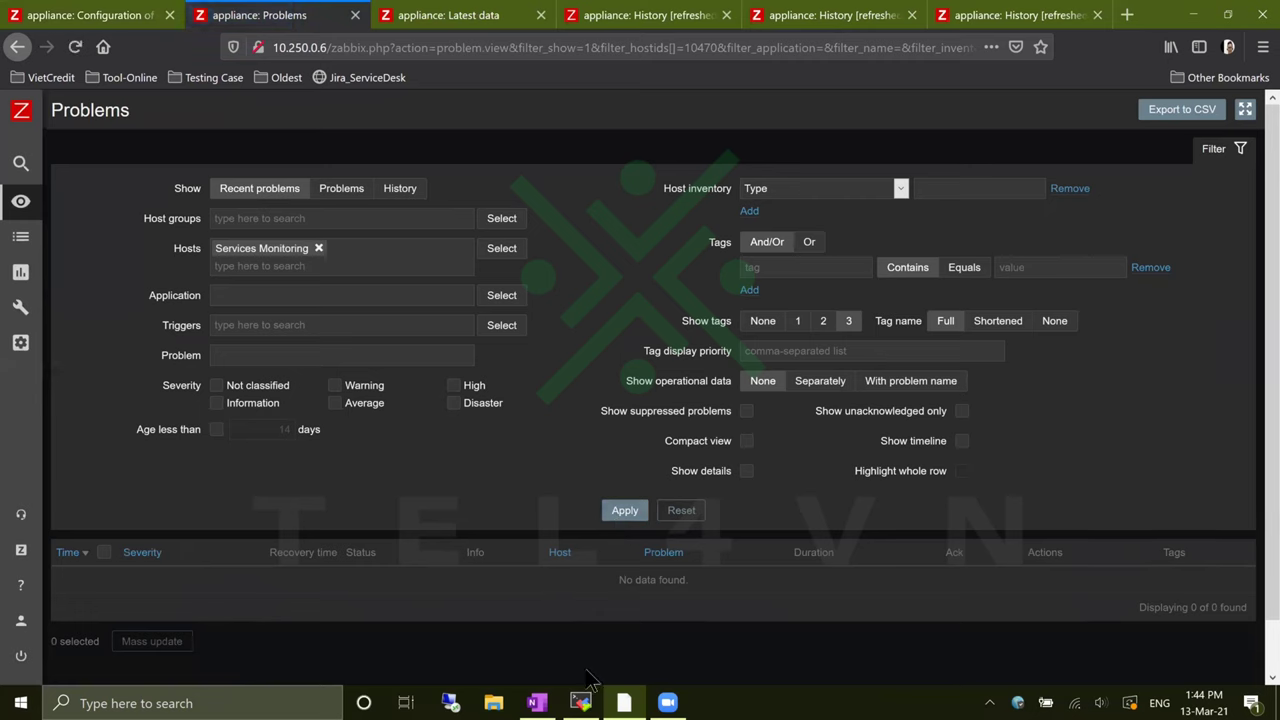
- Switch to the FTP Server Backup session in MobaXterm, clear the terminal, and stop the NTP service with systemctl stop ntpd
click(580, 703)
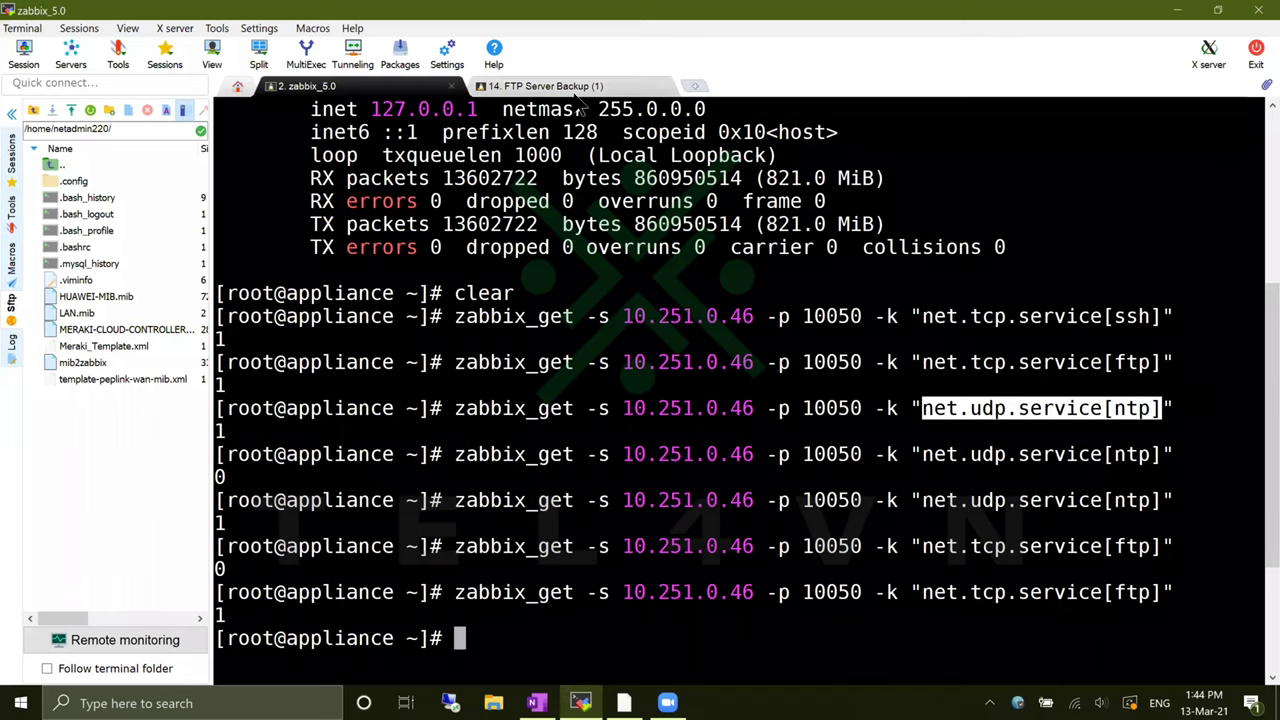
click(545, 86)
text(clear)
key(Return)
key(Up)
key(Up)
key(Up)
key(Up)
key(Up)
key(Up)
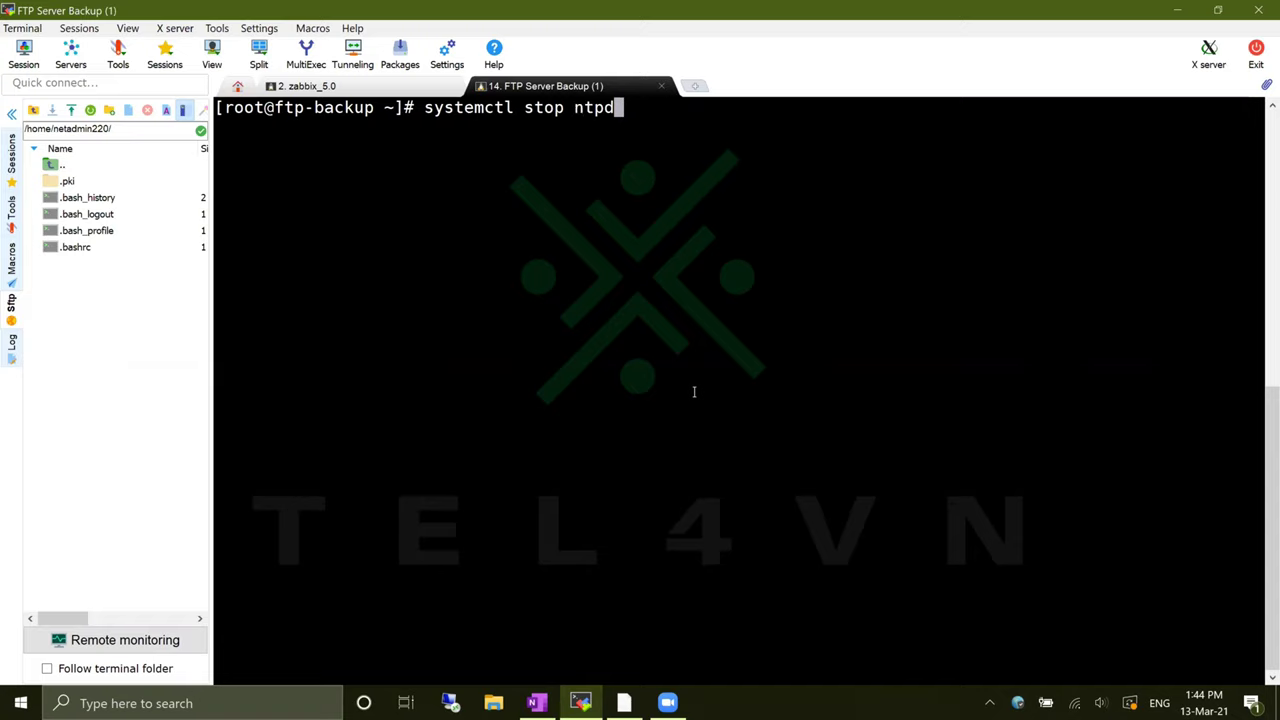
key(Return)
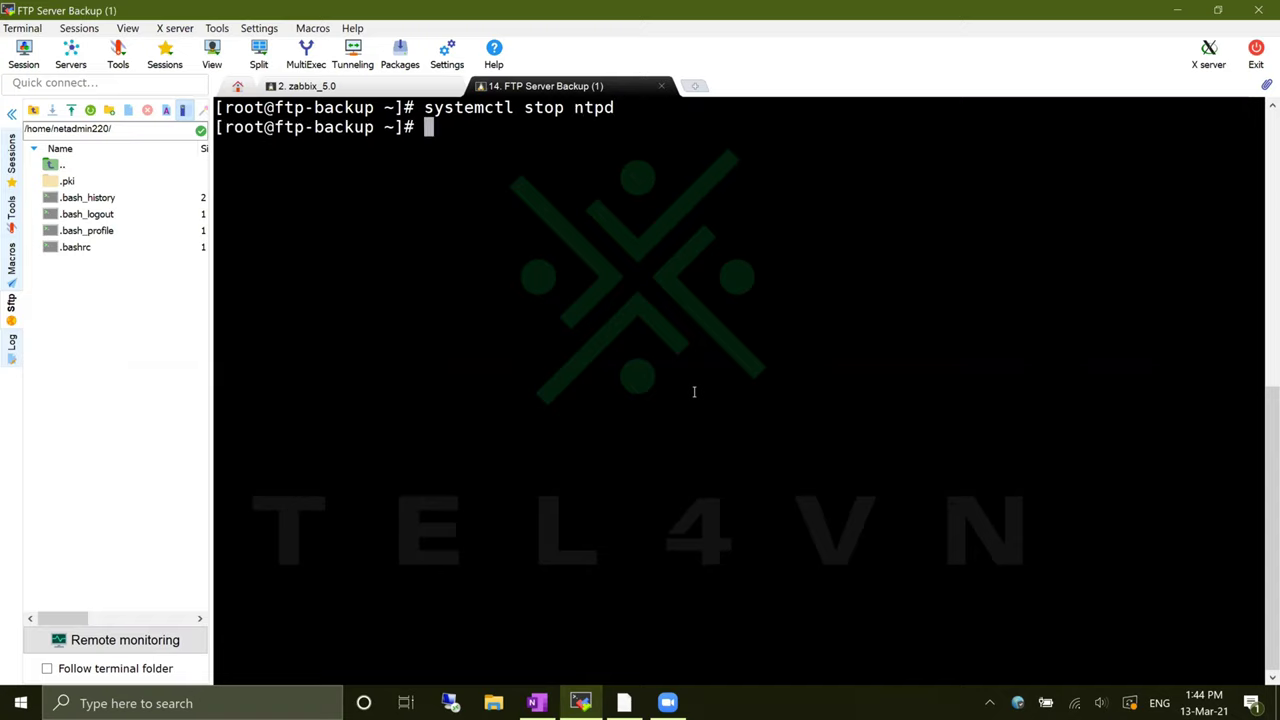
- Return to Zabbix in the browser and refresh the Problems and Latest data pages to check the NTP status
key(alt+Tab)
click(74, 53)
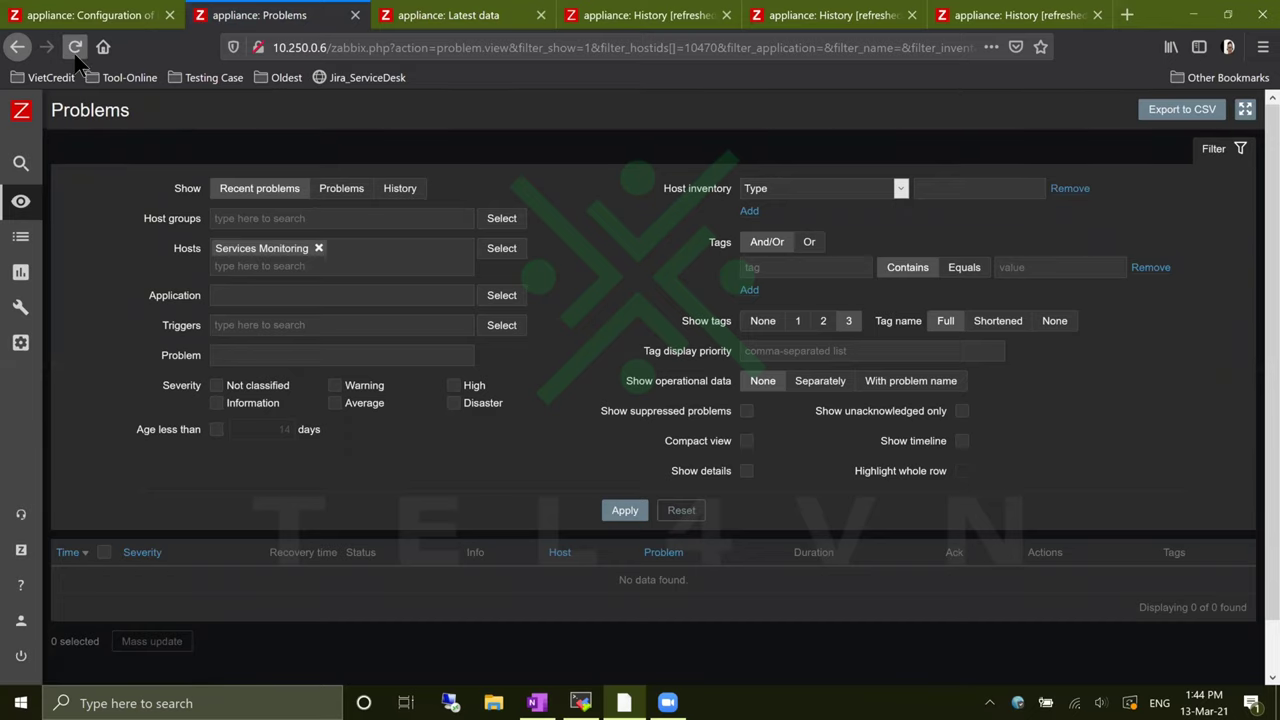
click(448, 15)
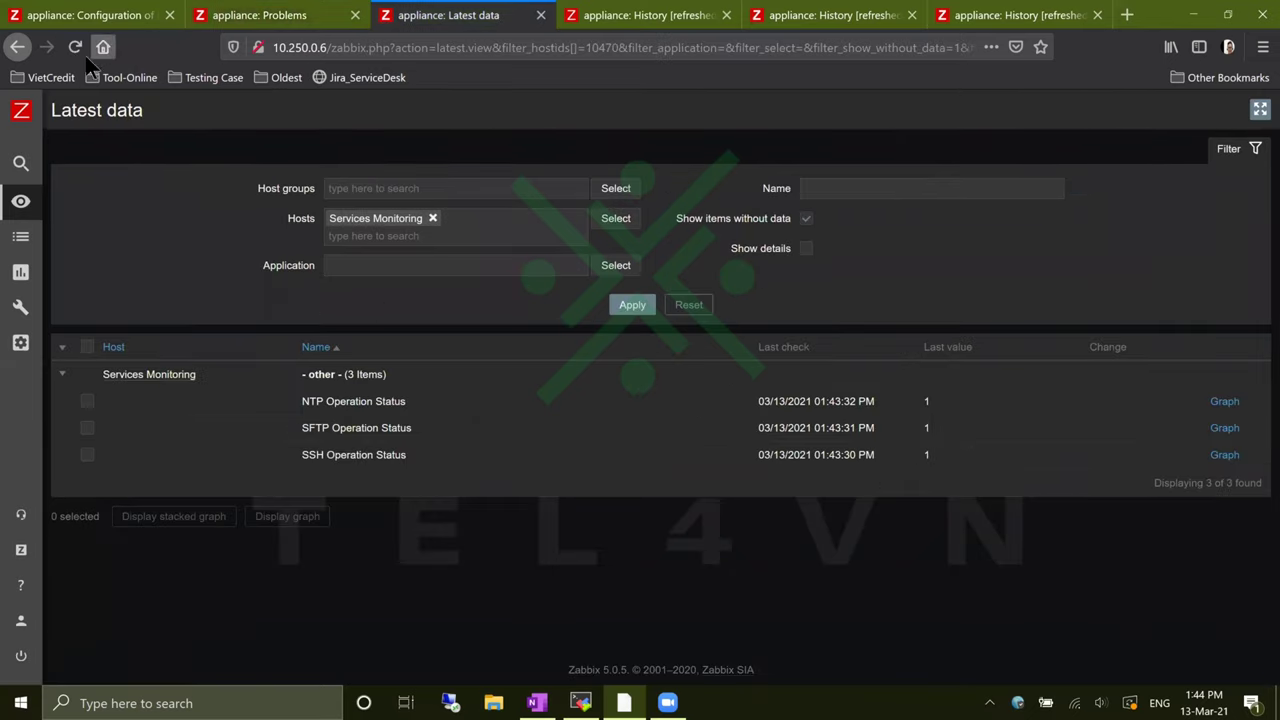
click(80, 49)
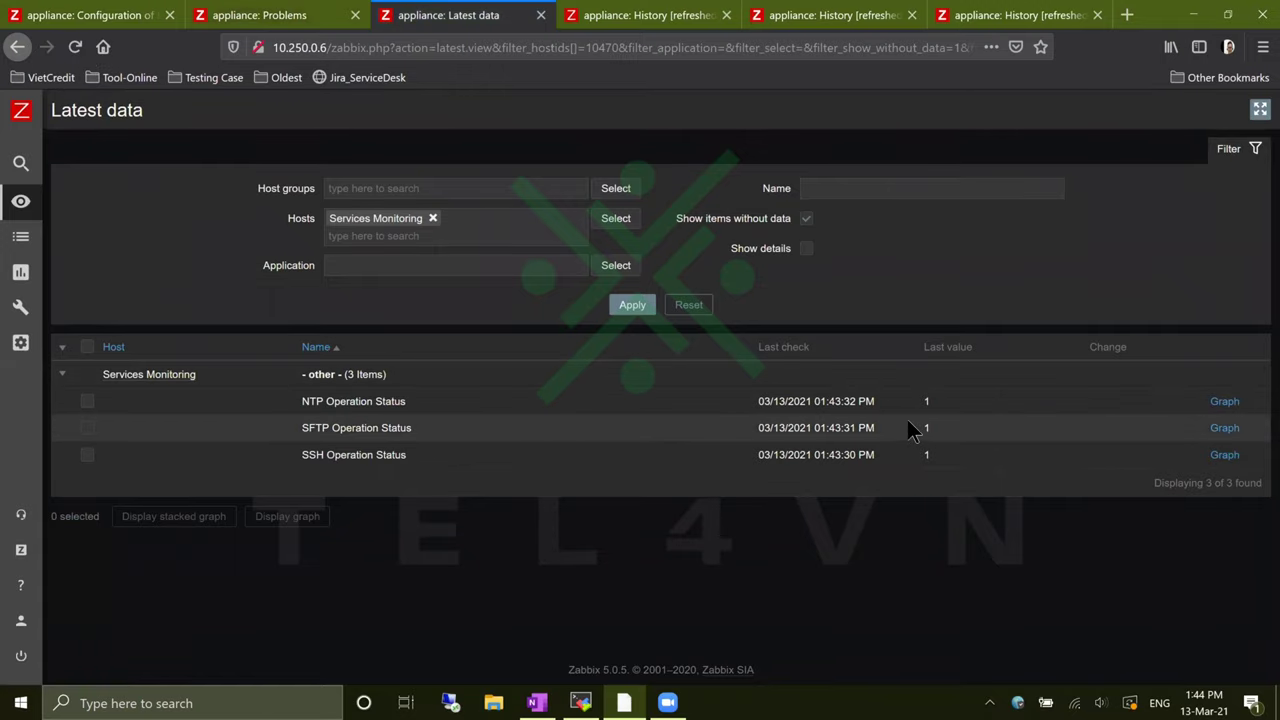
click(85, 48)
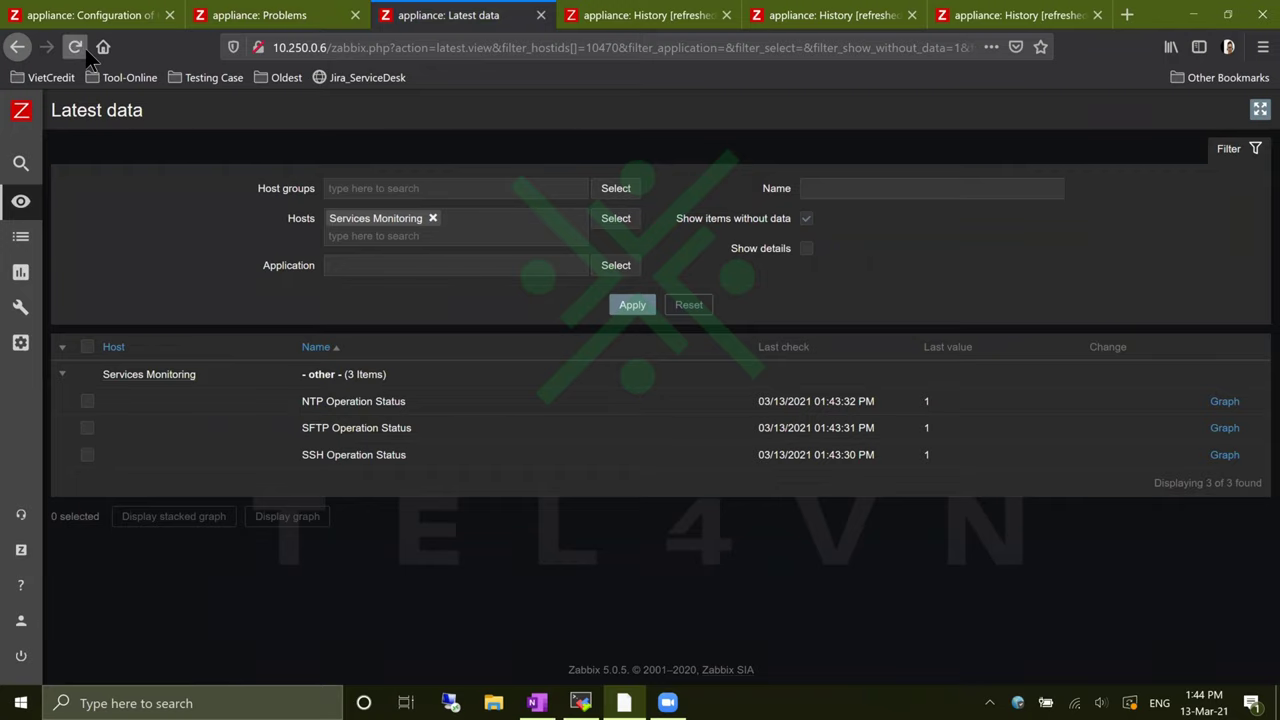
- Close the three item history pages in the browser, and restore the browser window to full size
middle_click(902, 27)
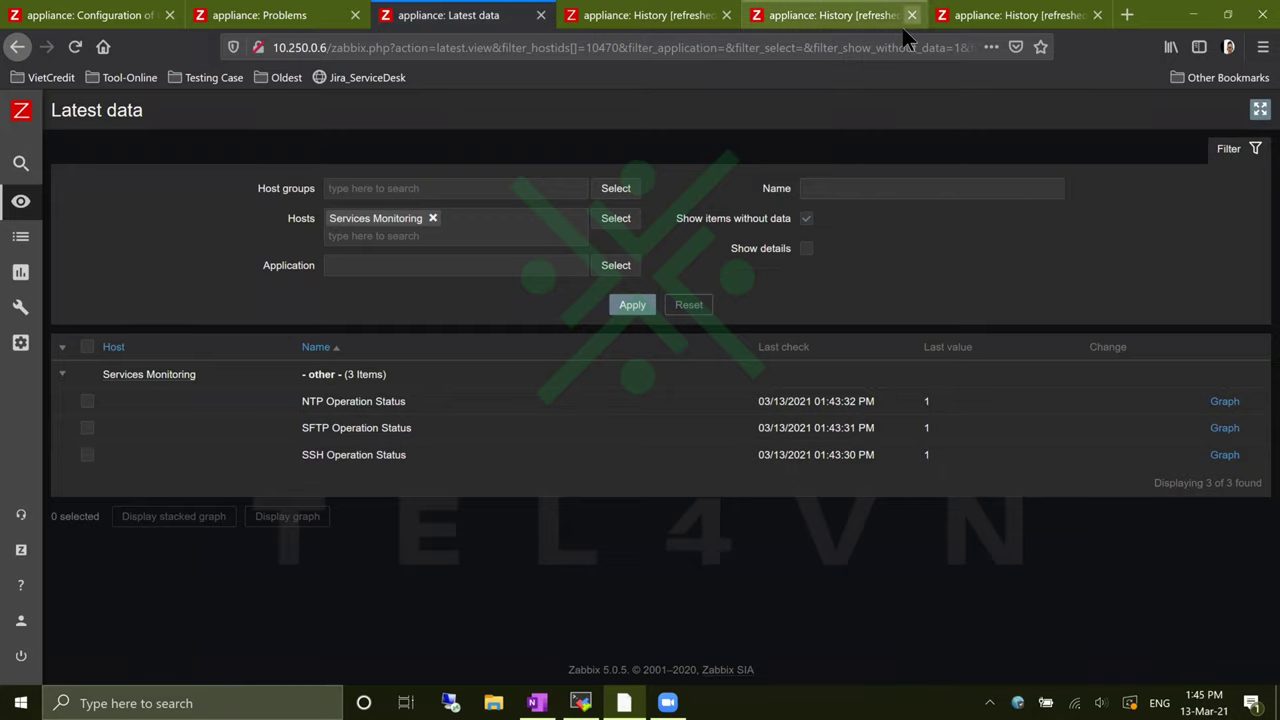
middle_click(902, 27)
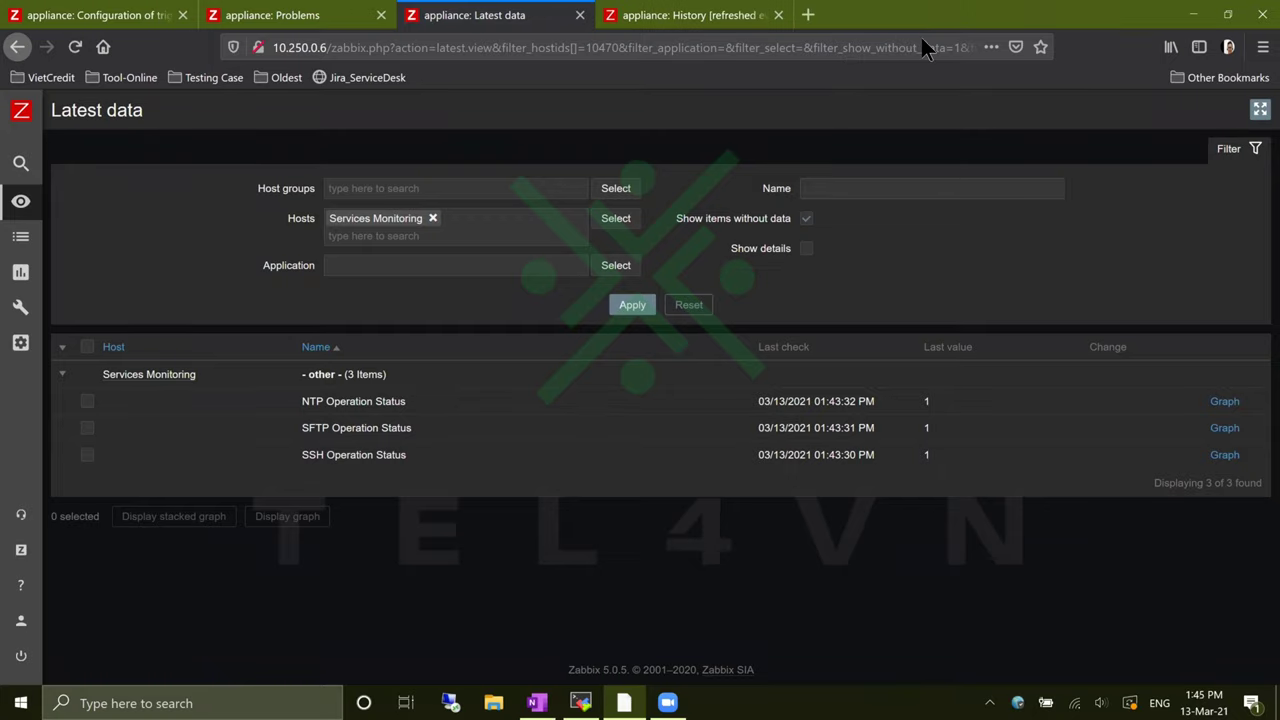
double_click(921, 20)
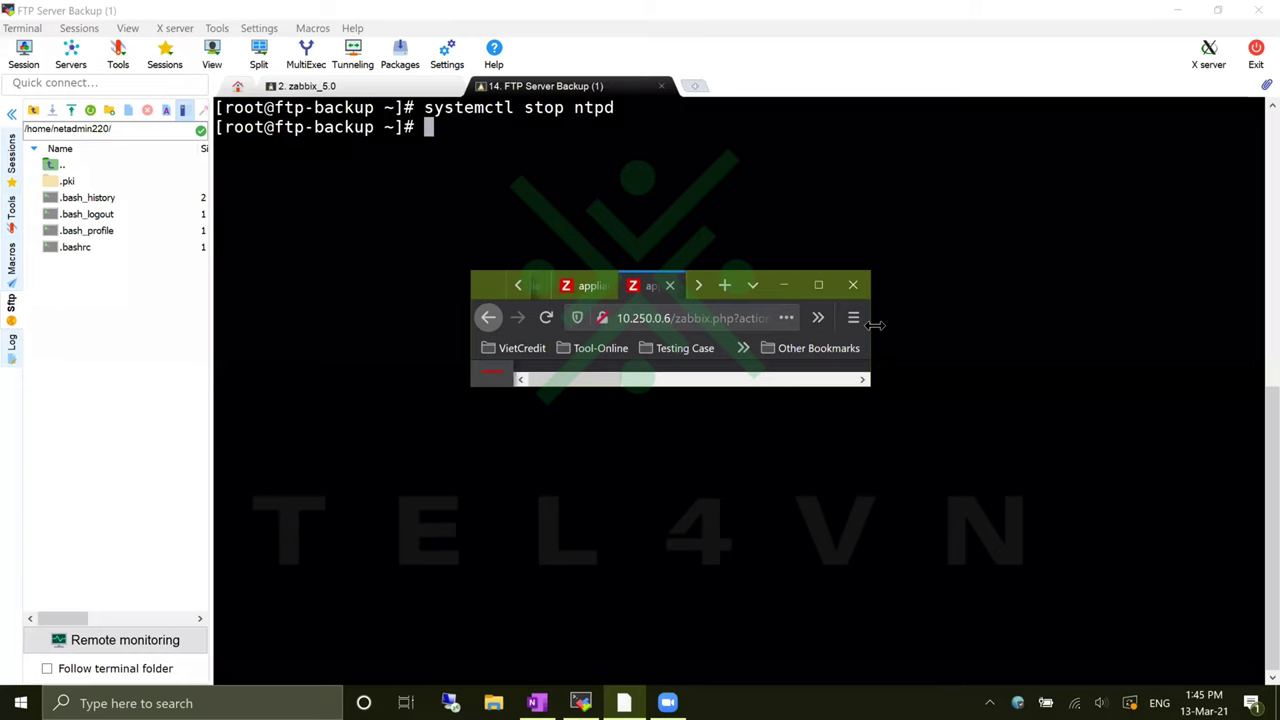
drag(874, 325, 1192, 325)
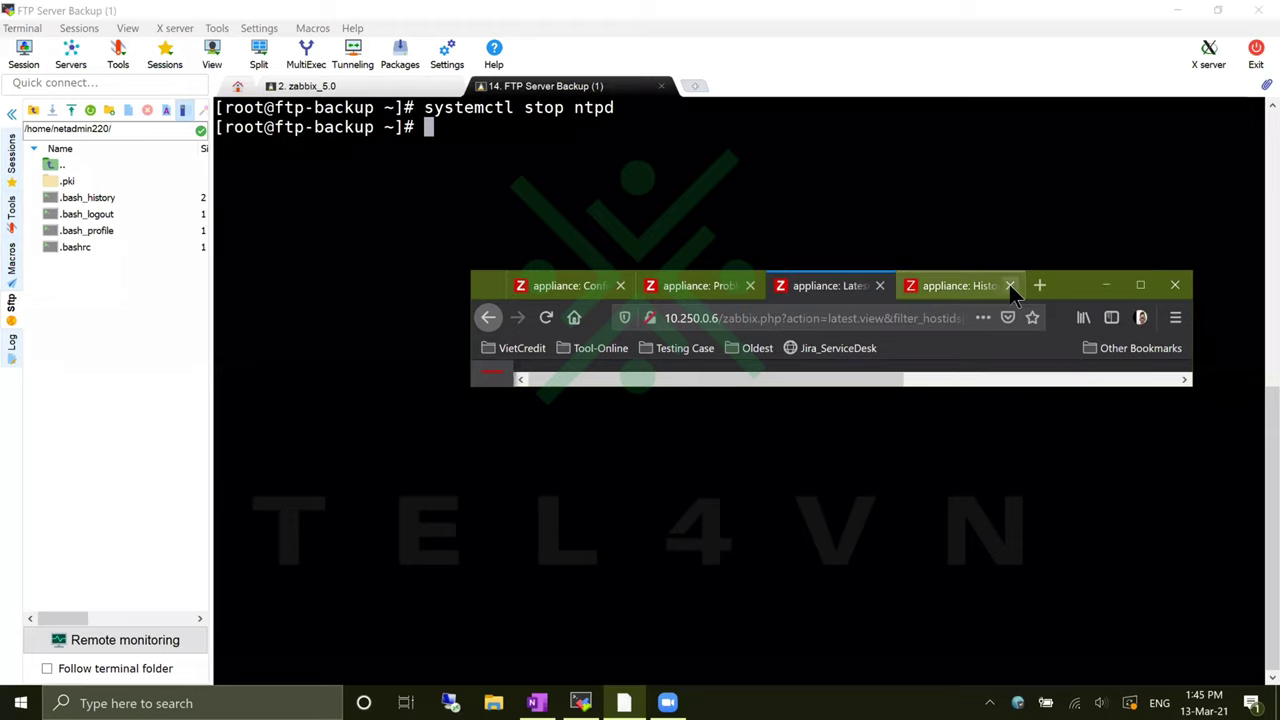
click(1141, 286)
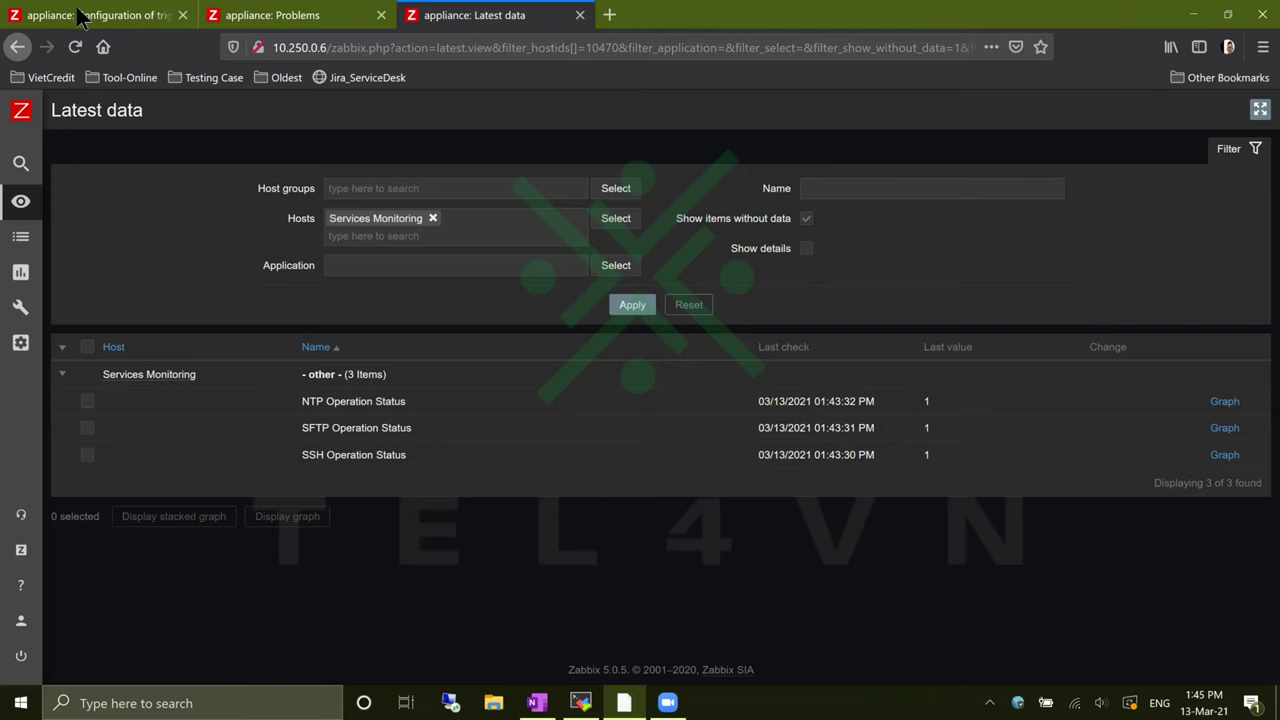
- Refresh the latest data for Services Monitoring, check the Problems page, and return to the host's trigger list
click(76, 47)
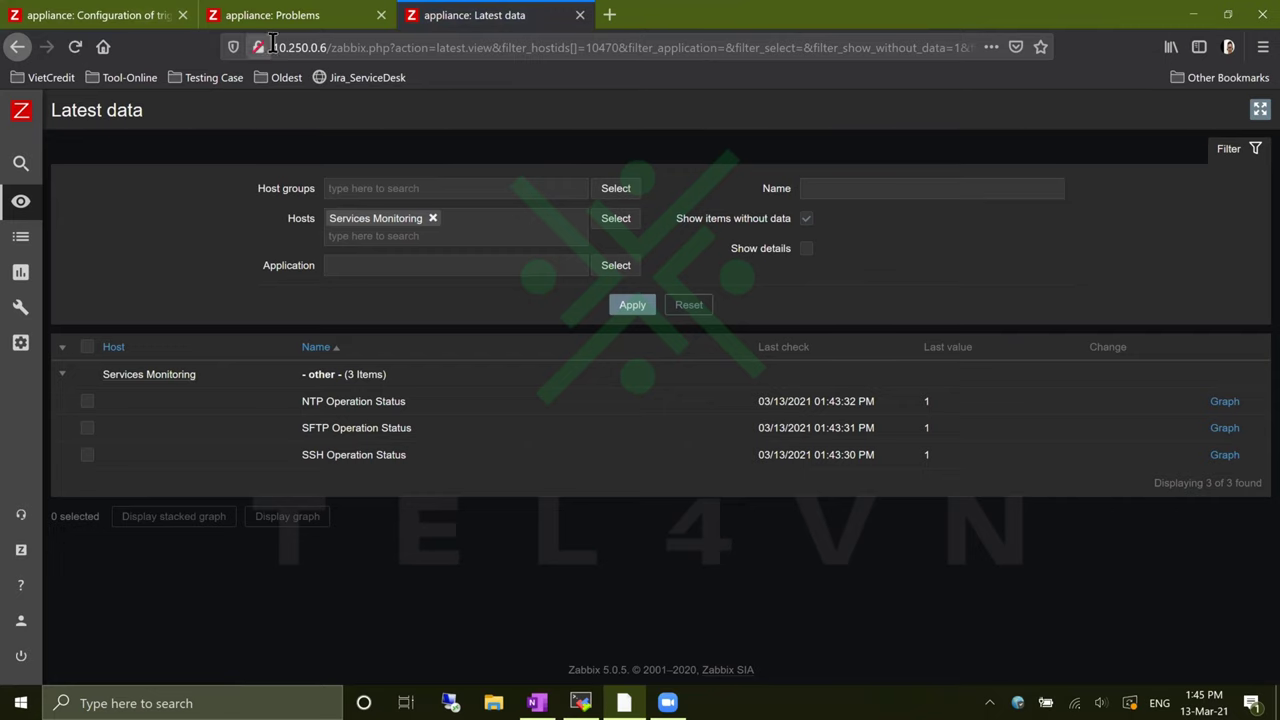
click(77, 48)
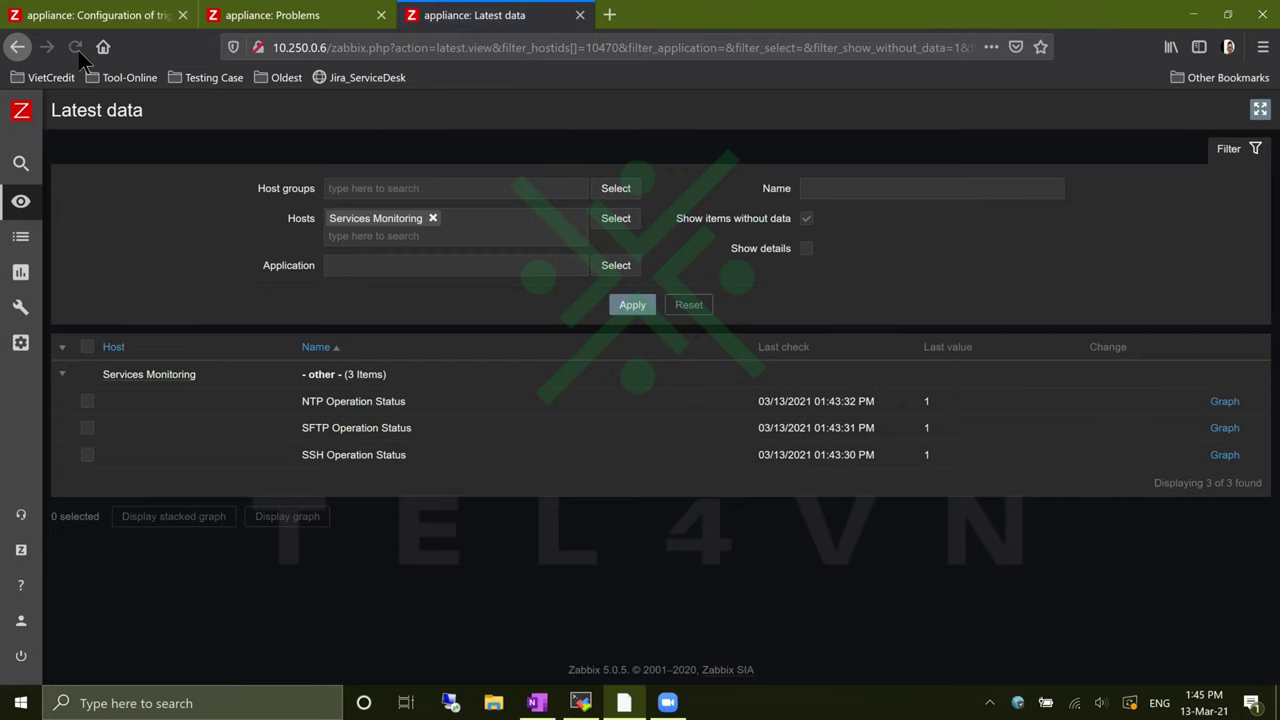
click(78, 50)
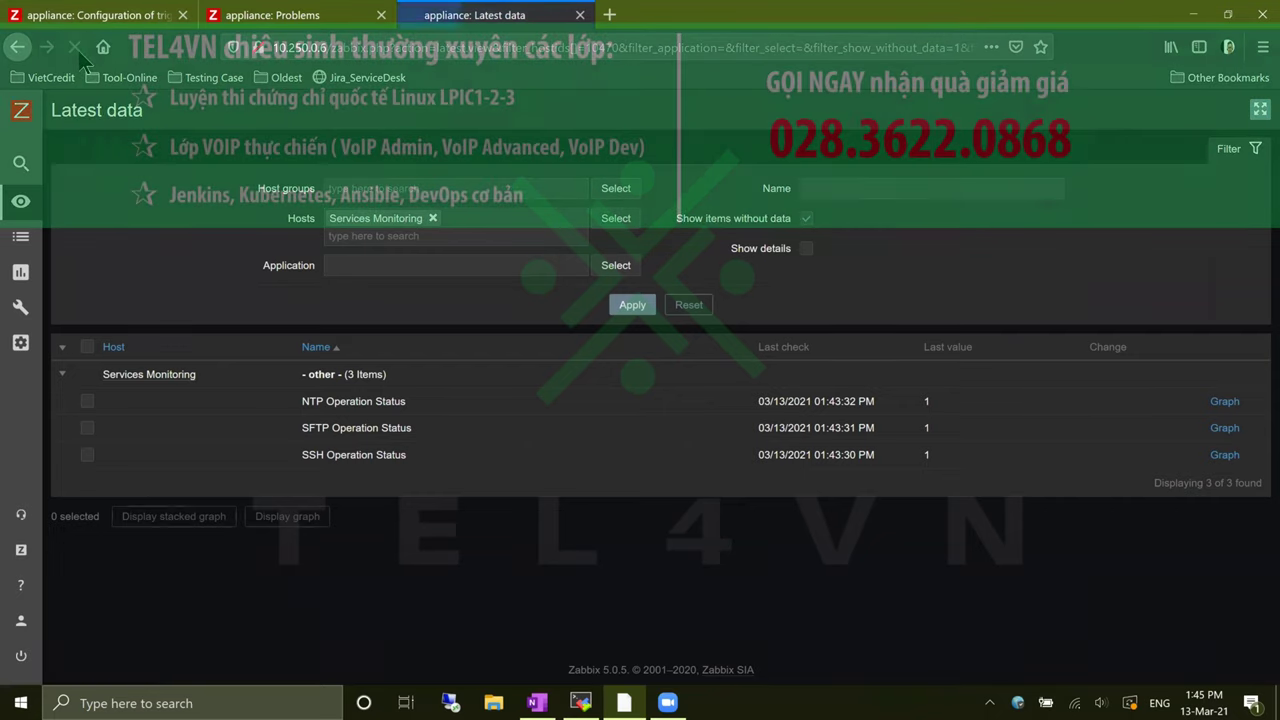
click(280, 20)
click(130, 15)
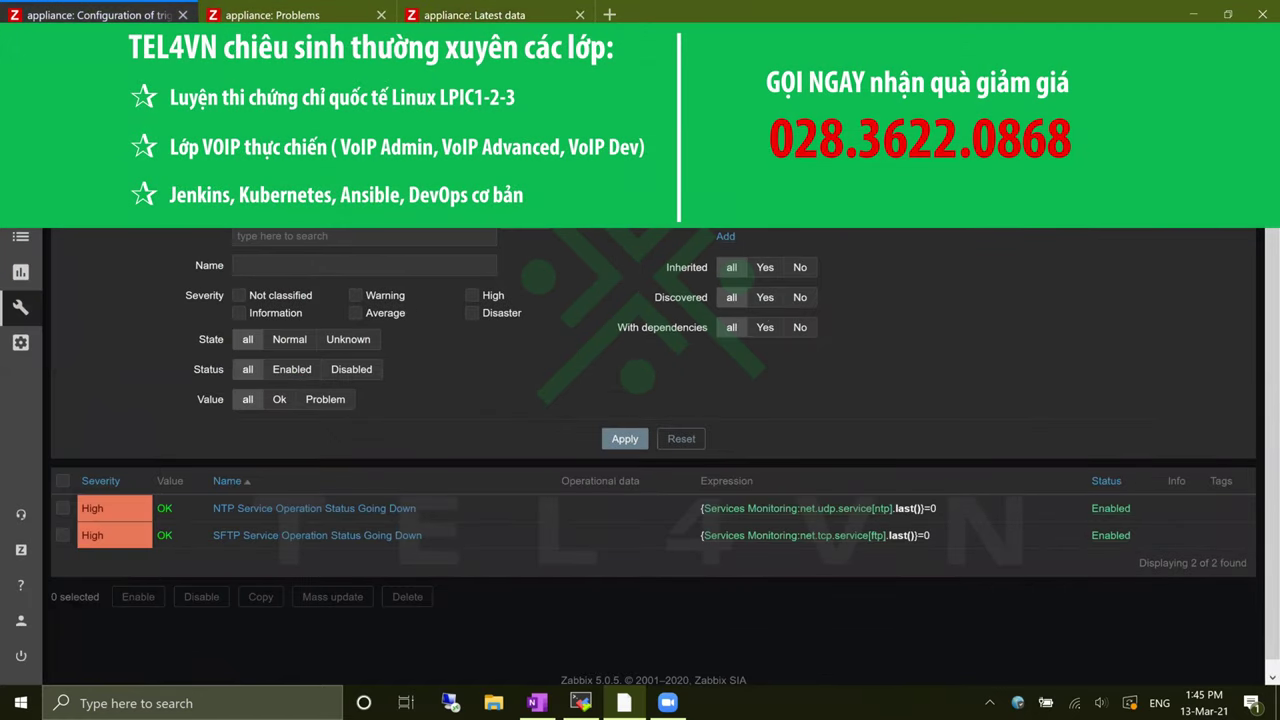
- Check the Problems and Latest data pages, then switch to MobaXterm's zabbix_5.0 session and run zabbix_get against 10.251.0.46, port 10050, for net.udp.service[ntp]
key(ctrl+Tab)
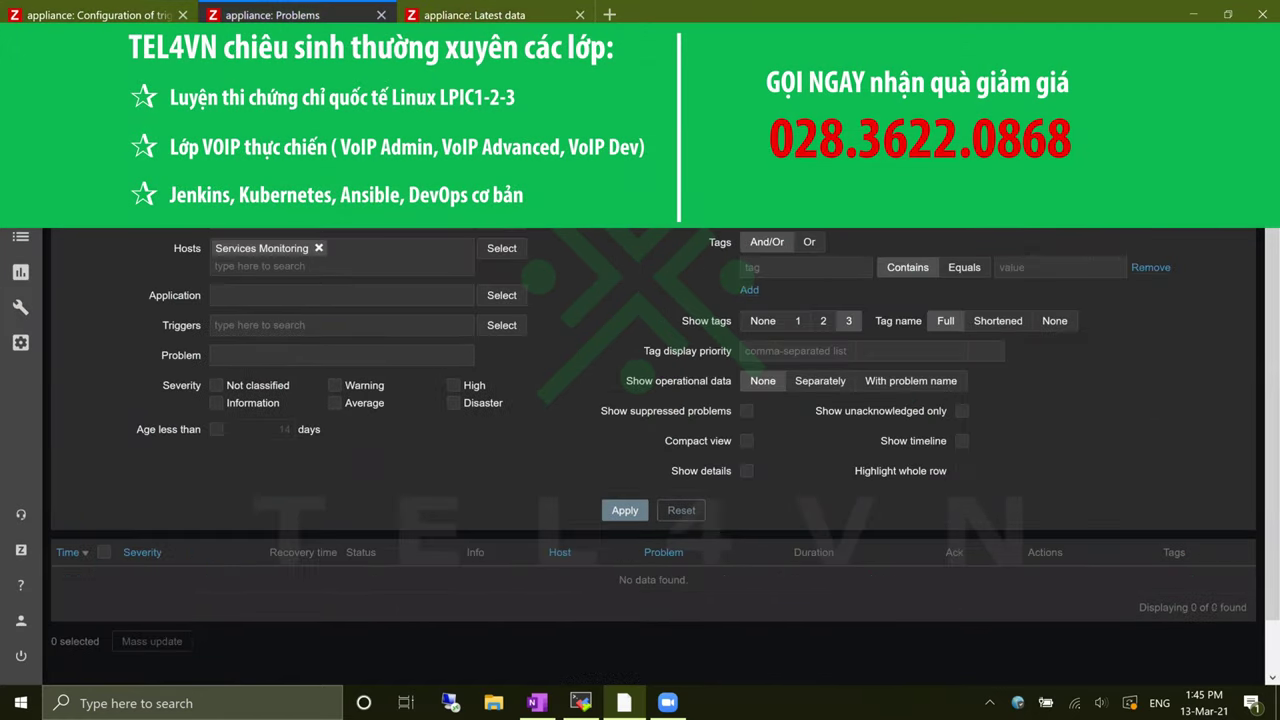
key(ctrl+Tab)
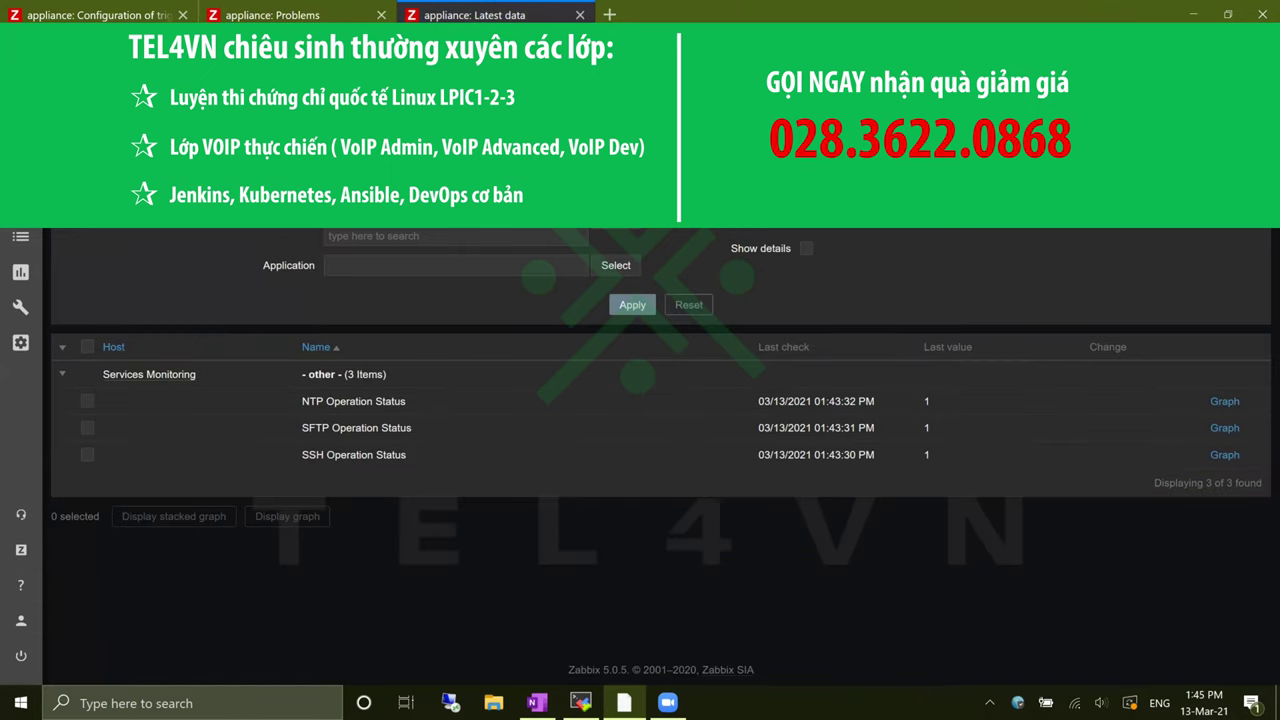
click(580, 702)
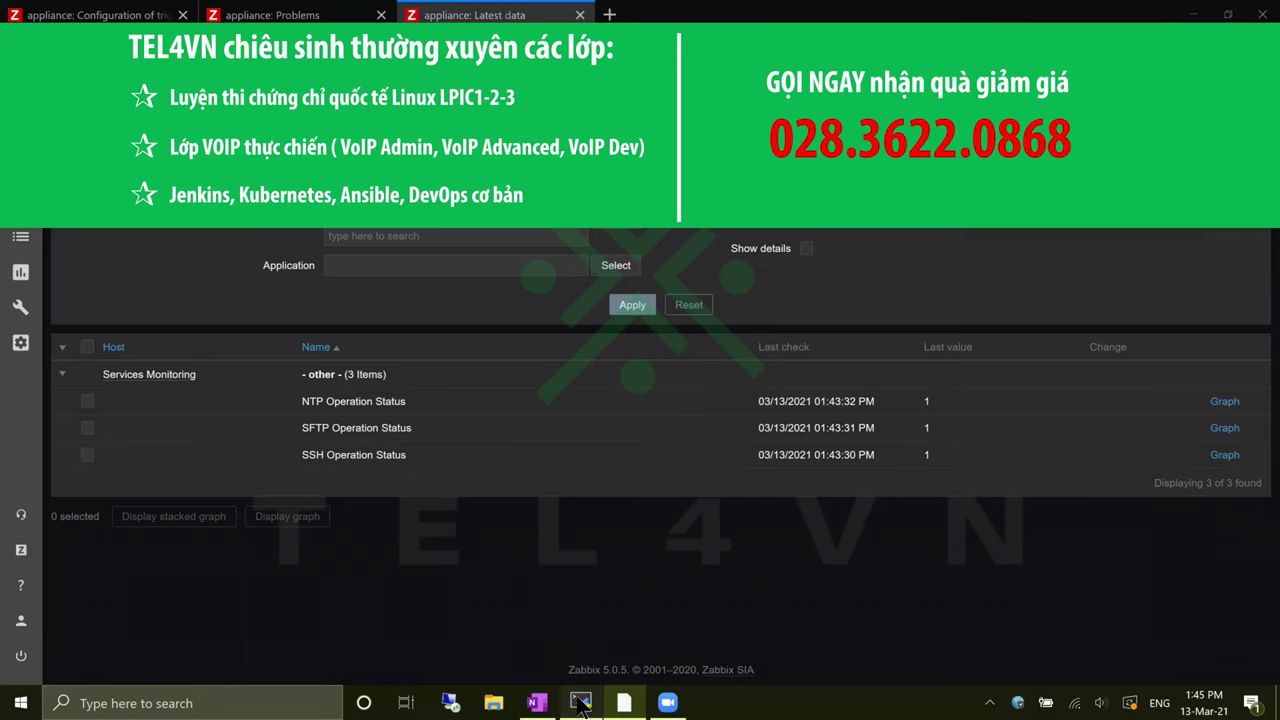
click(490, 118)
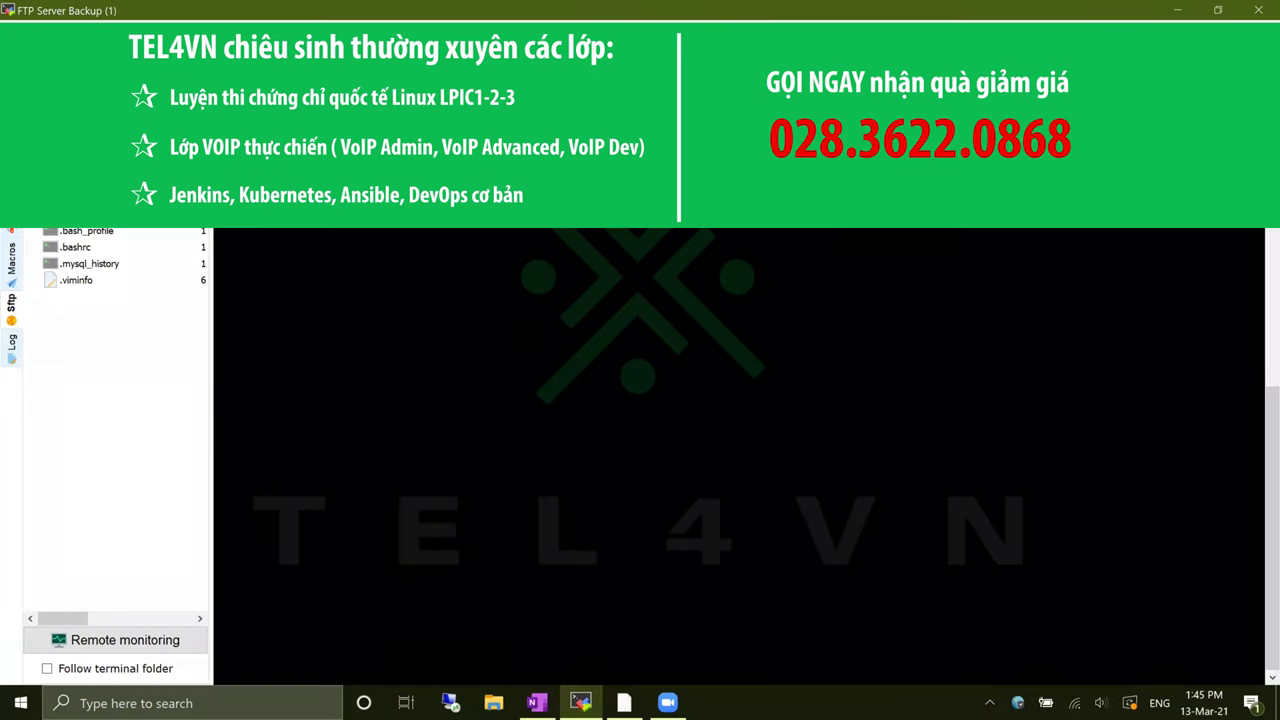
key(Up)
key(Up)
key(Up)
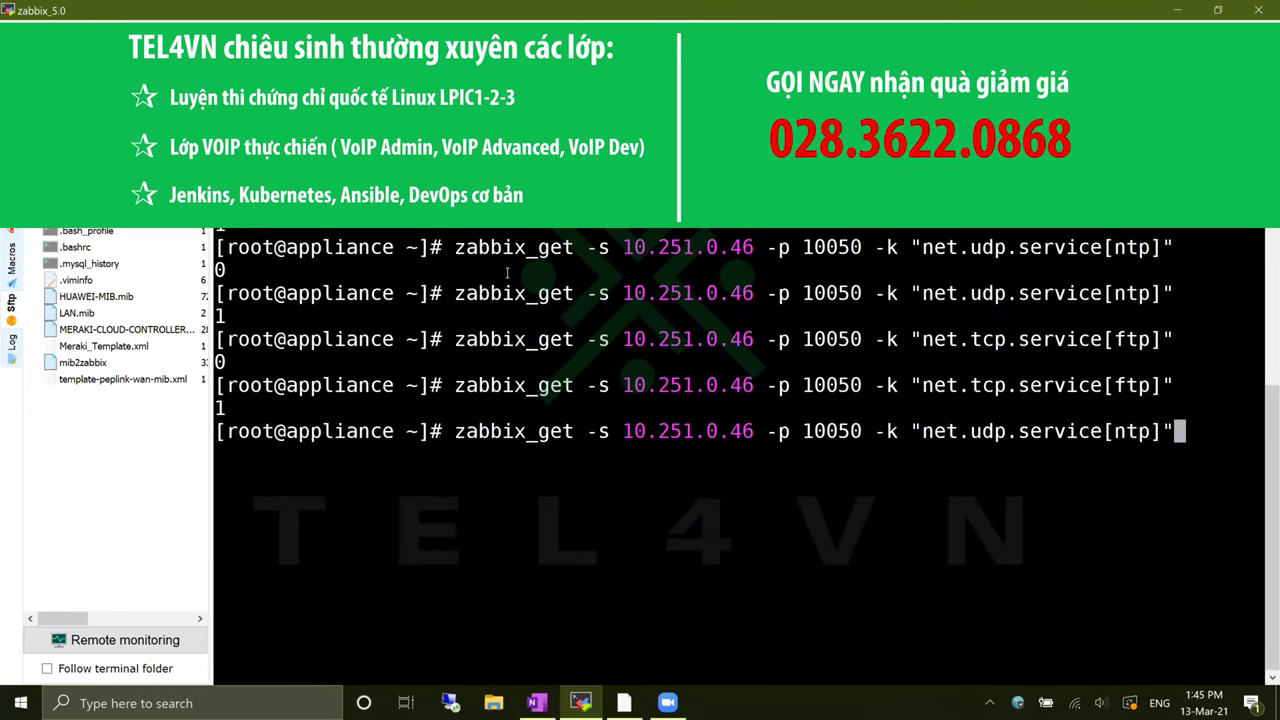
key(Down)
key(Up)
key(Return)
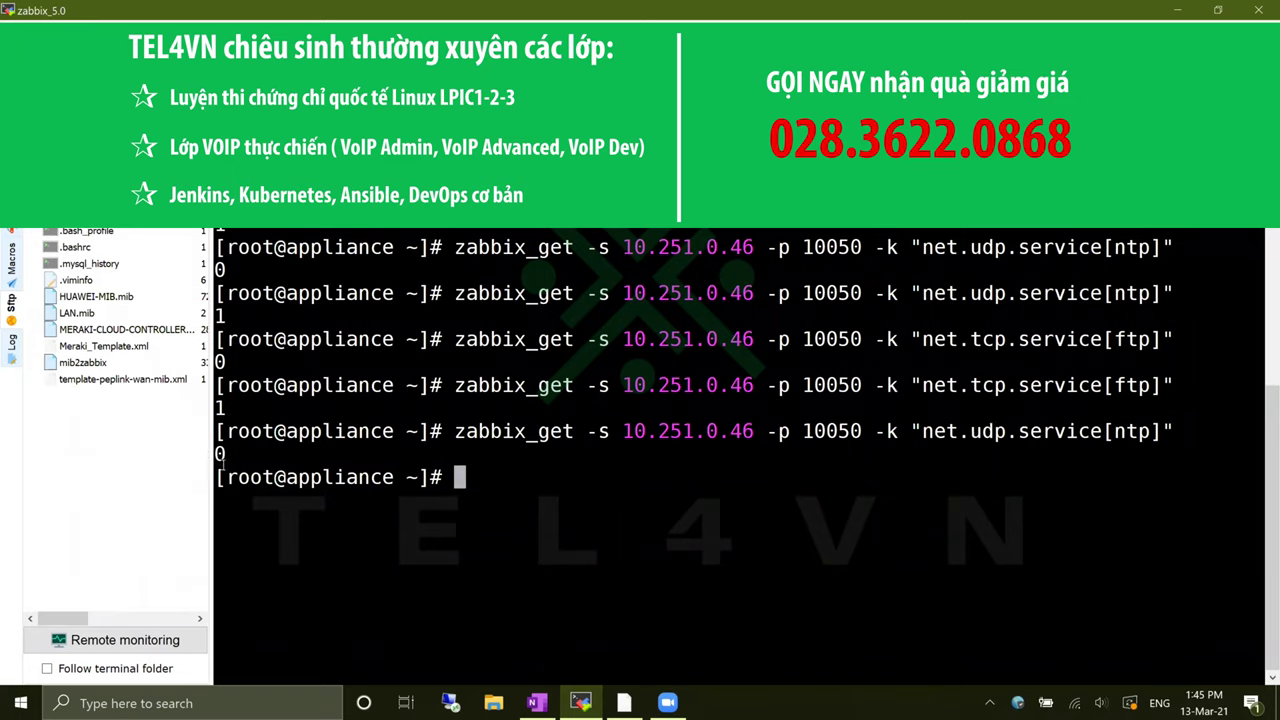
- Return to Zabbix in the browser, examine the NTP Operation Status value and its graph, and refresh the Problems page
click(1177, 10)
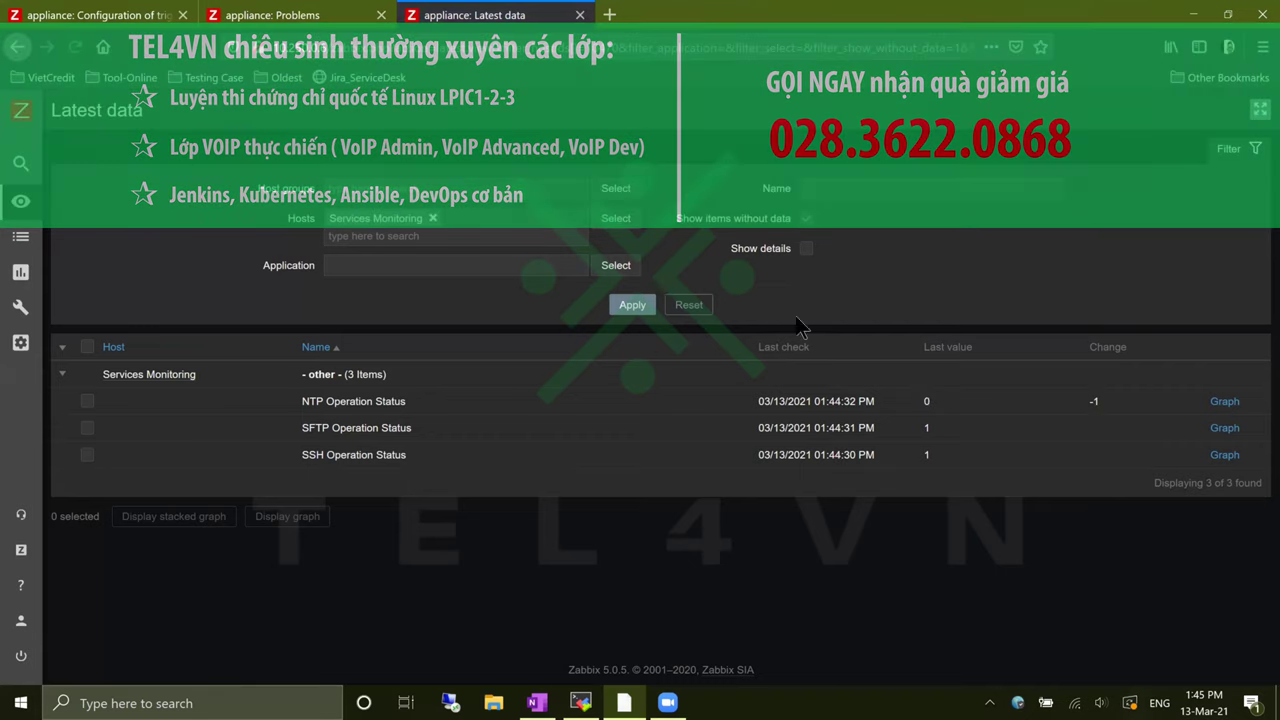
double_click(926, 401)
double_click(1096, 403)
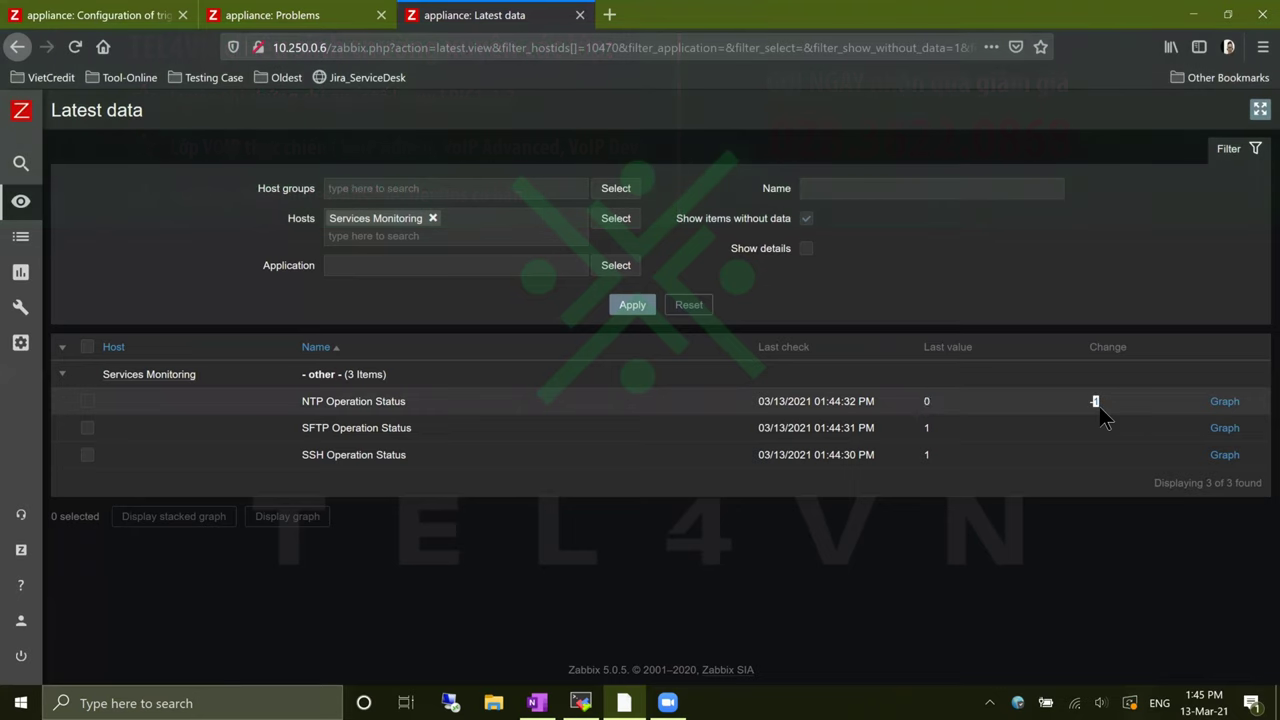
middle_click(1224, 403)
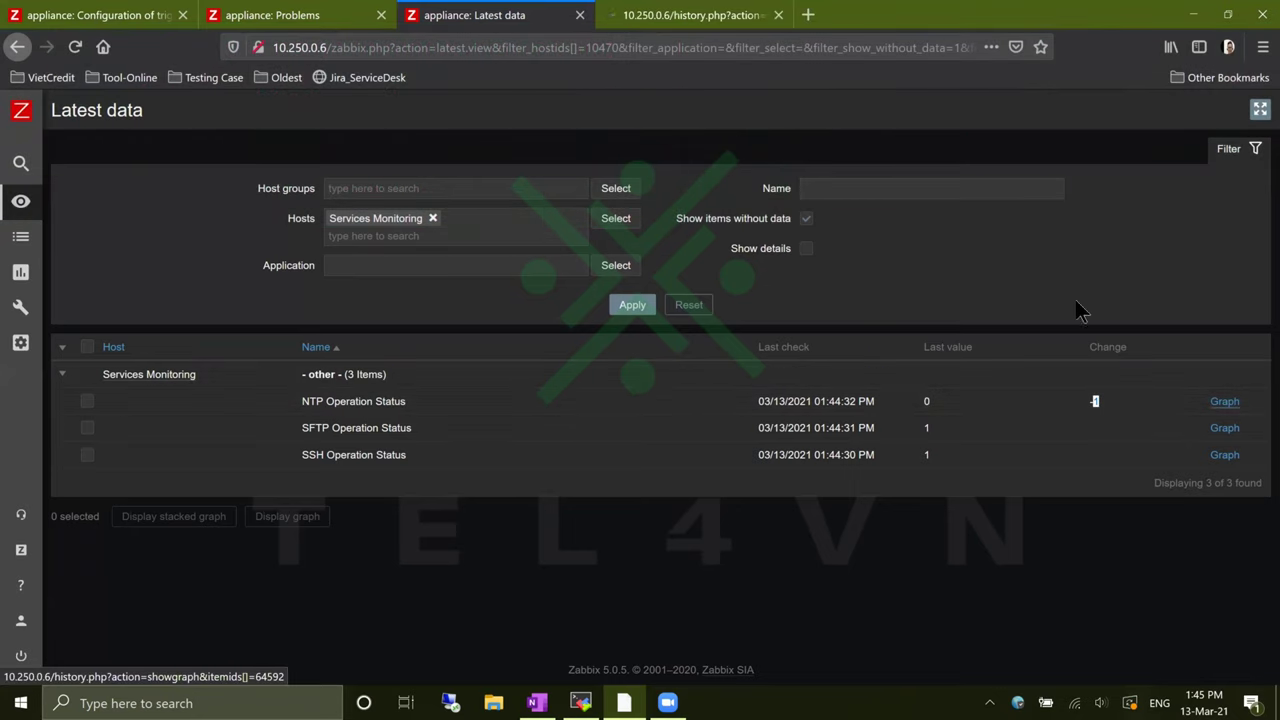
middle_click(1224, 401)
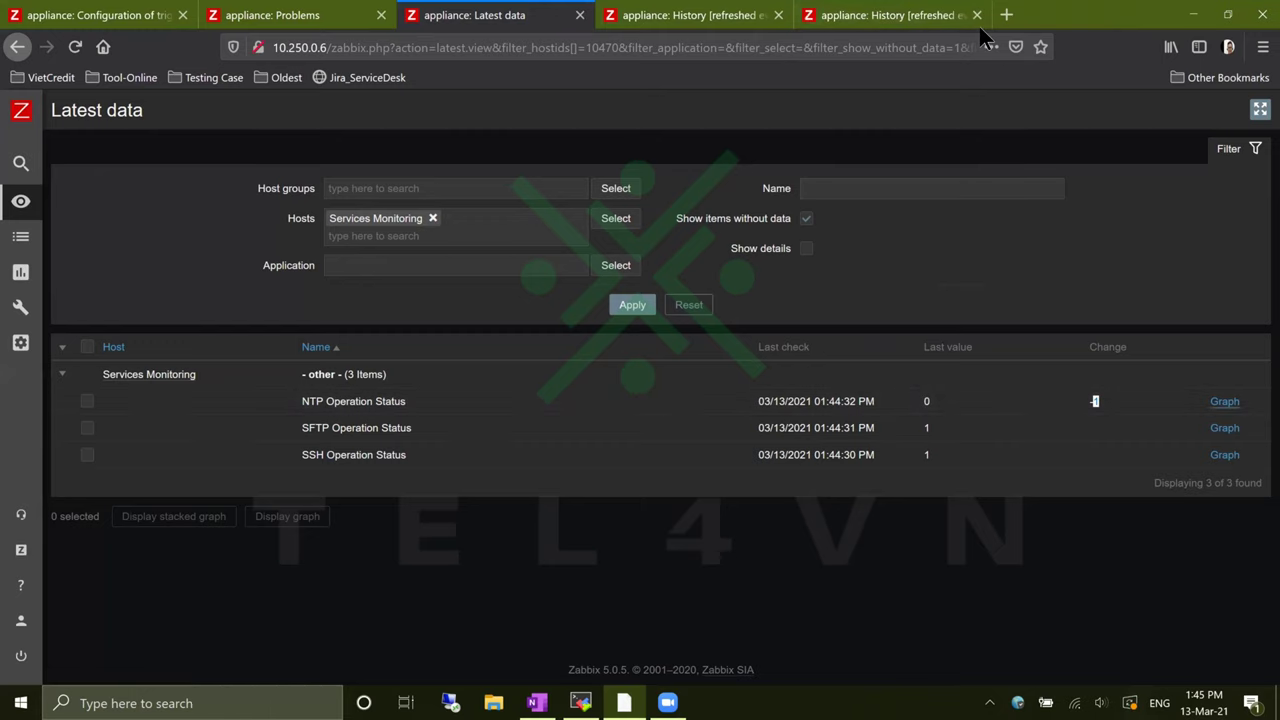
click(921, 26)
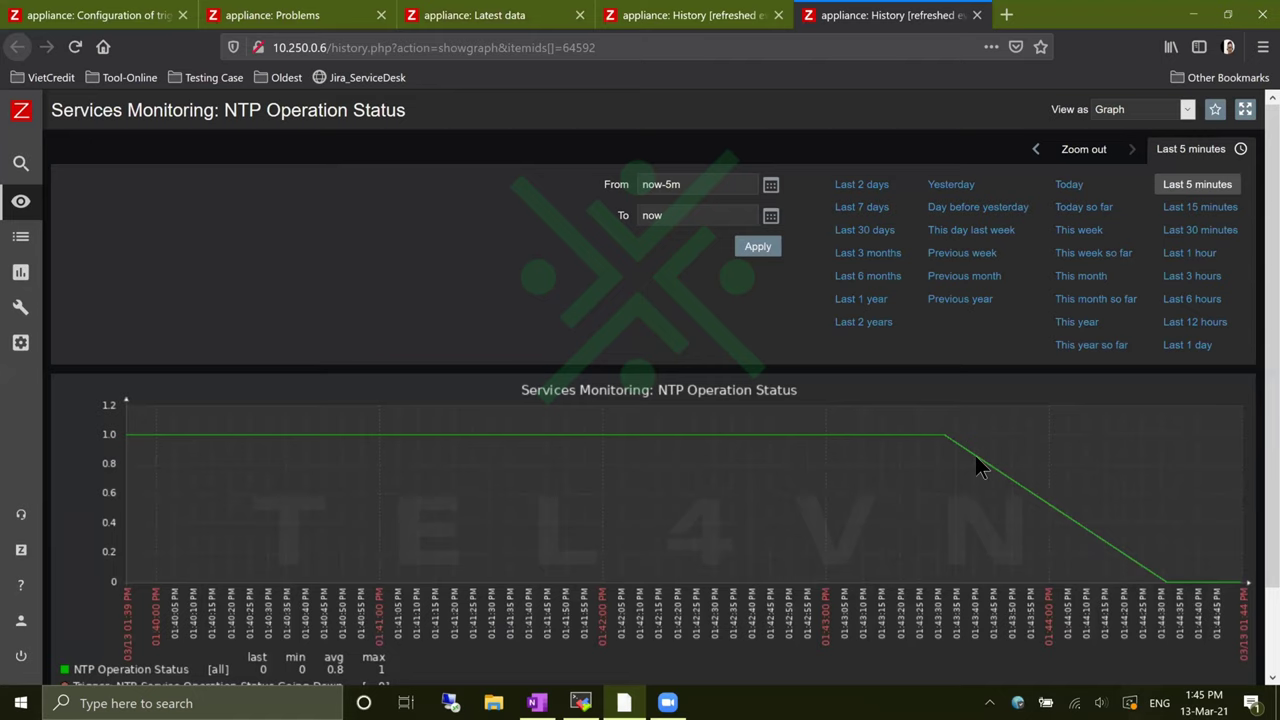
click(290, 15)
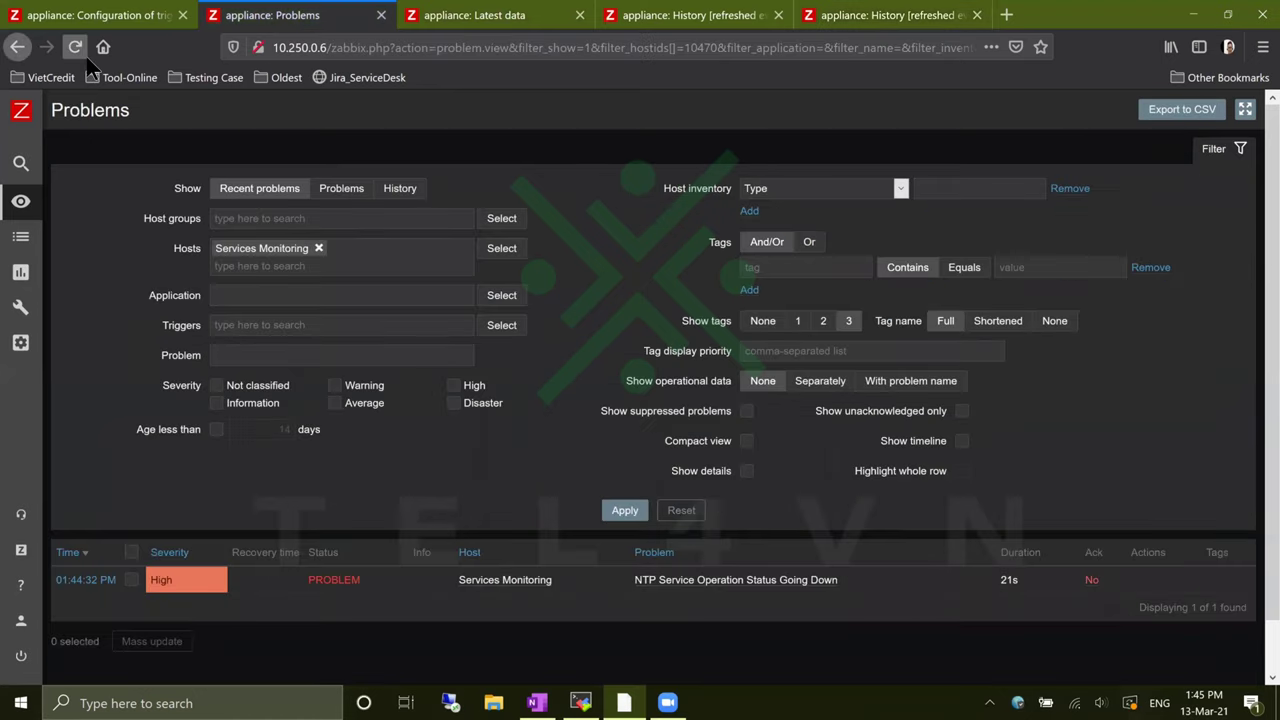
click(86, 56)
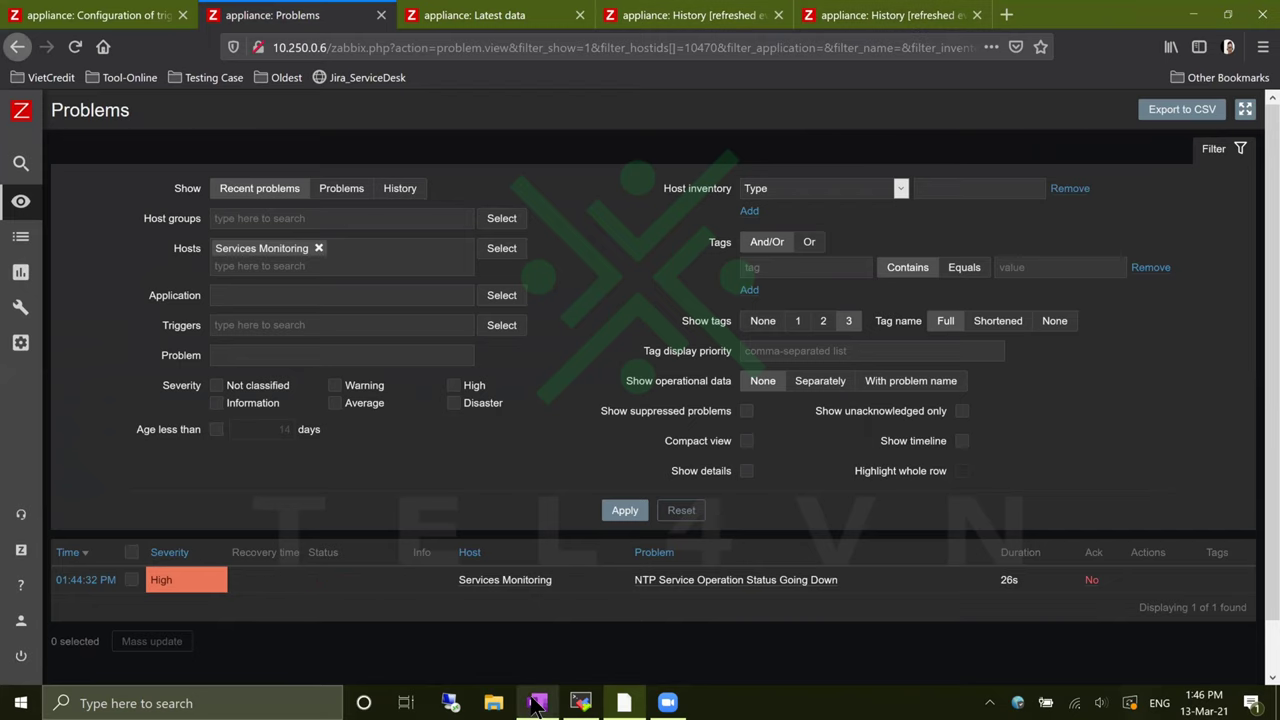
- Switch to the FTP Server Backup session in MobaXterm and stop the FTP service with systemctl stop vsftpd
click(580, 703)
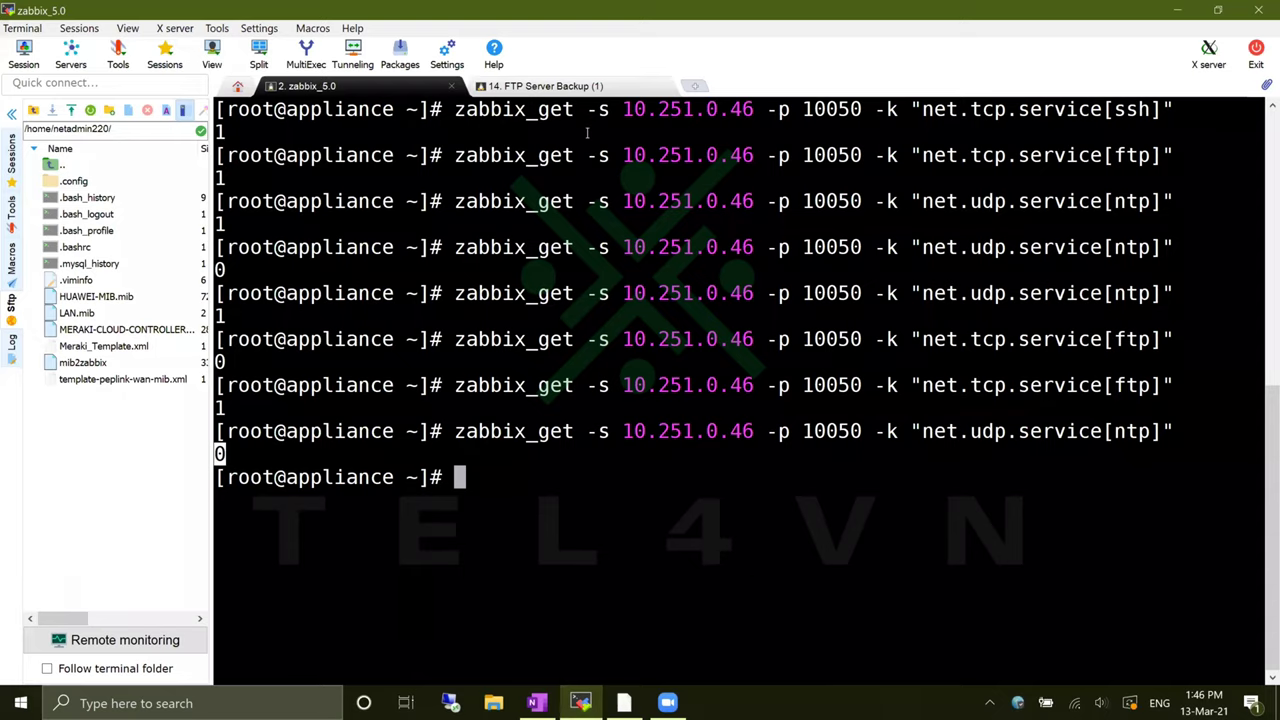
click(540, 86)
key(Up)
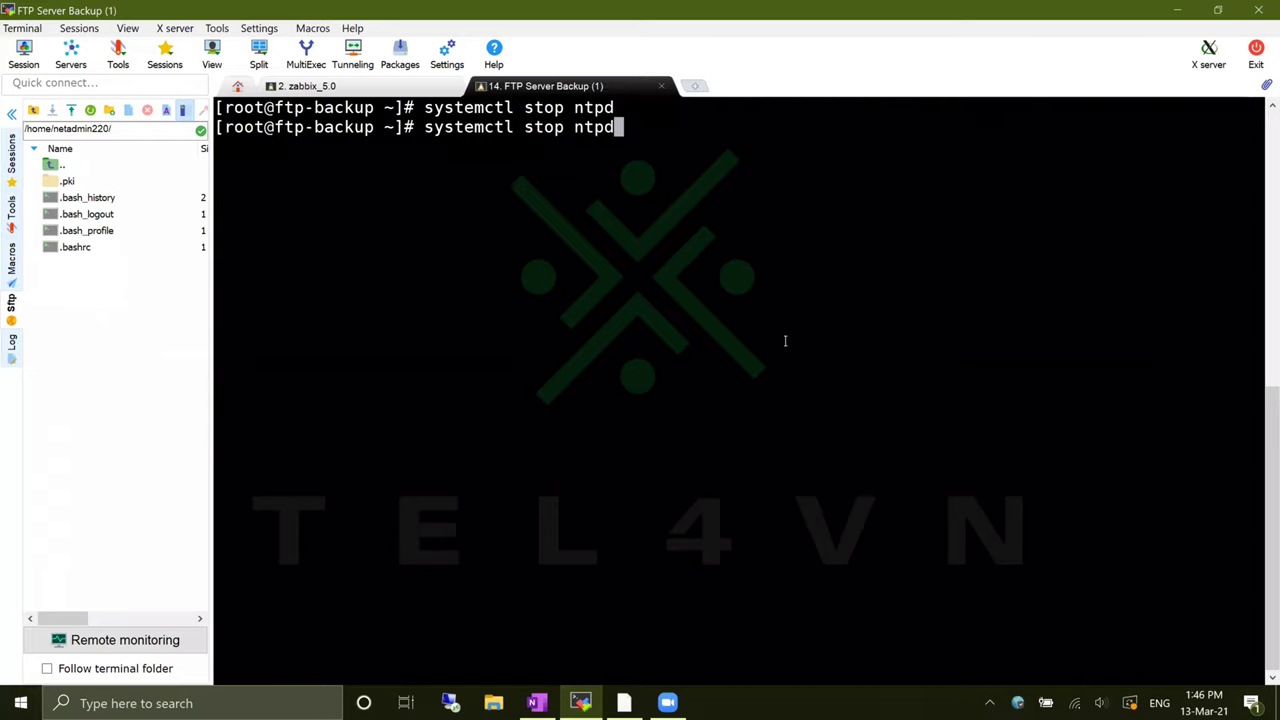
key(Up)
key(Up)
key(Up)
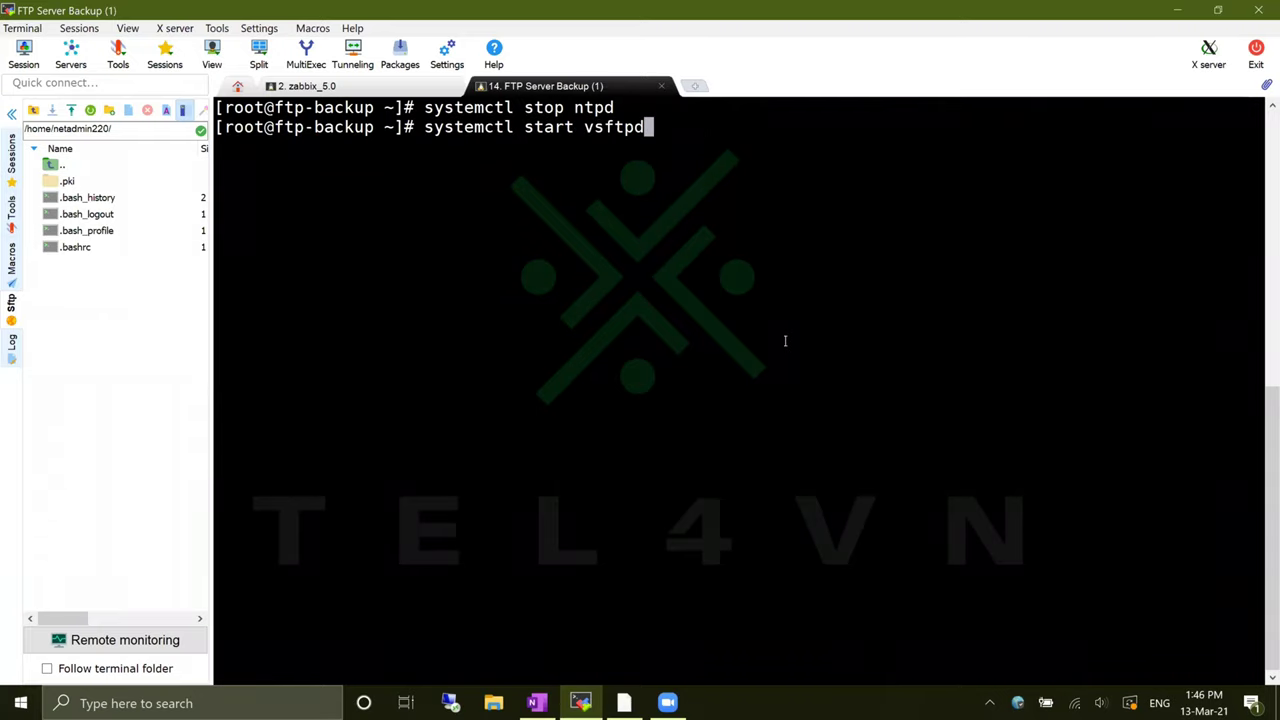
key(Up)
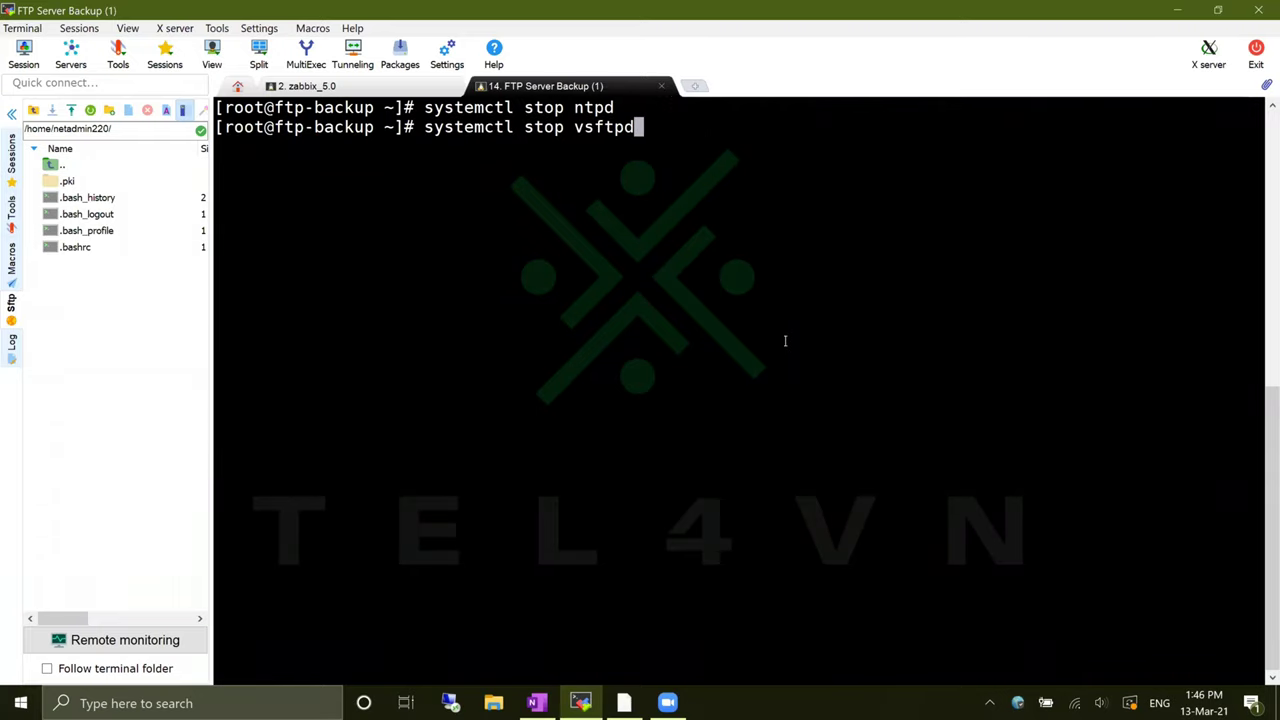
key(Return)
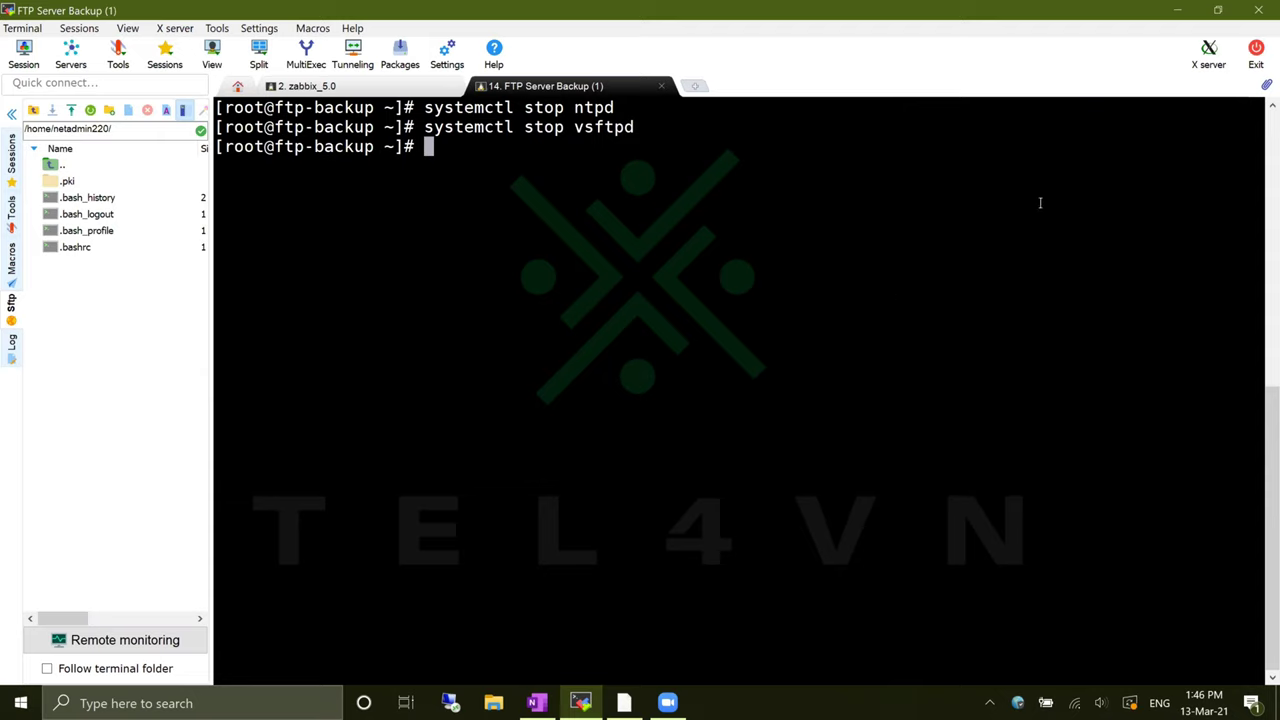
- Check Latest data in Zabbix, then run zabbix_get in MobaXterm's zabbix_5.0 session against 10.251.0.46, port 10050, for net.tcp.service[ftp]
click(1178, 12)
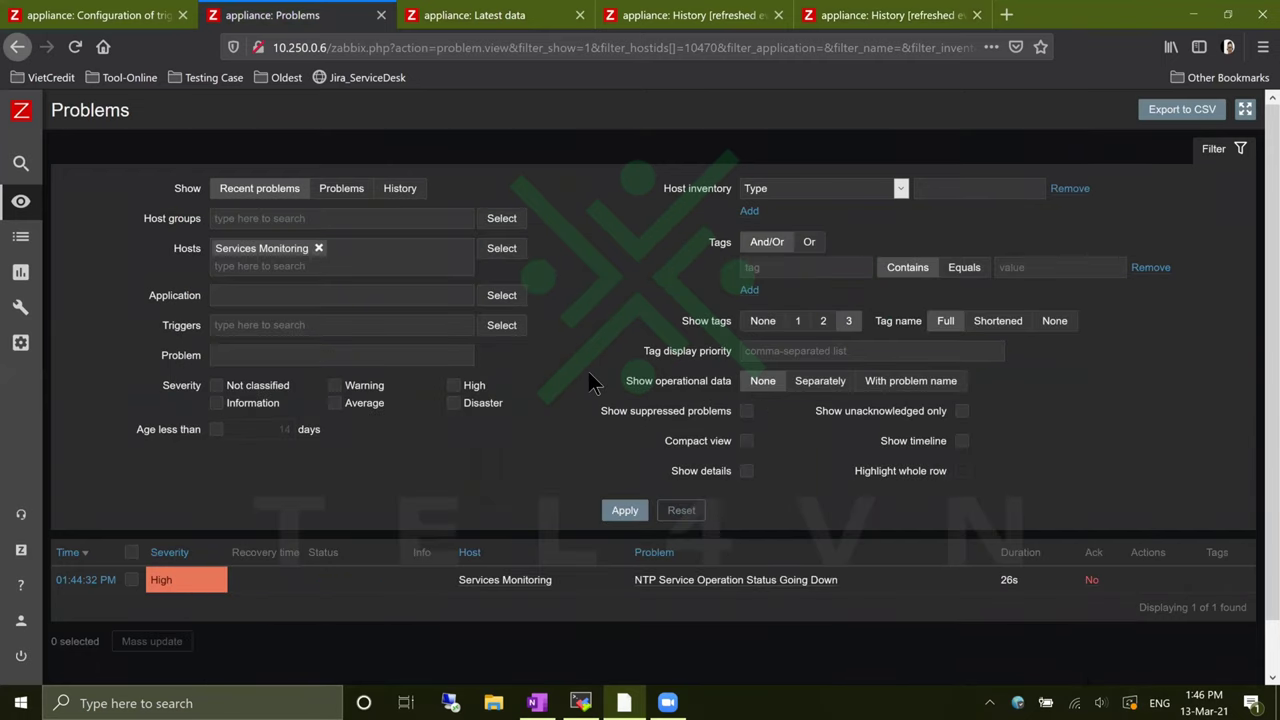
click(453, 27)
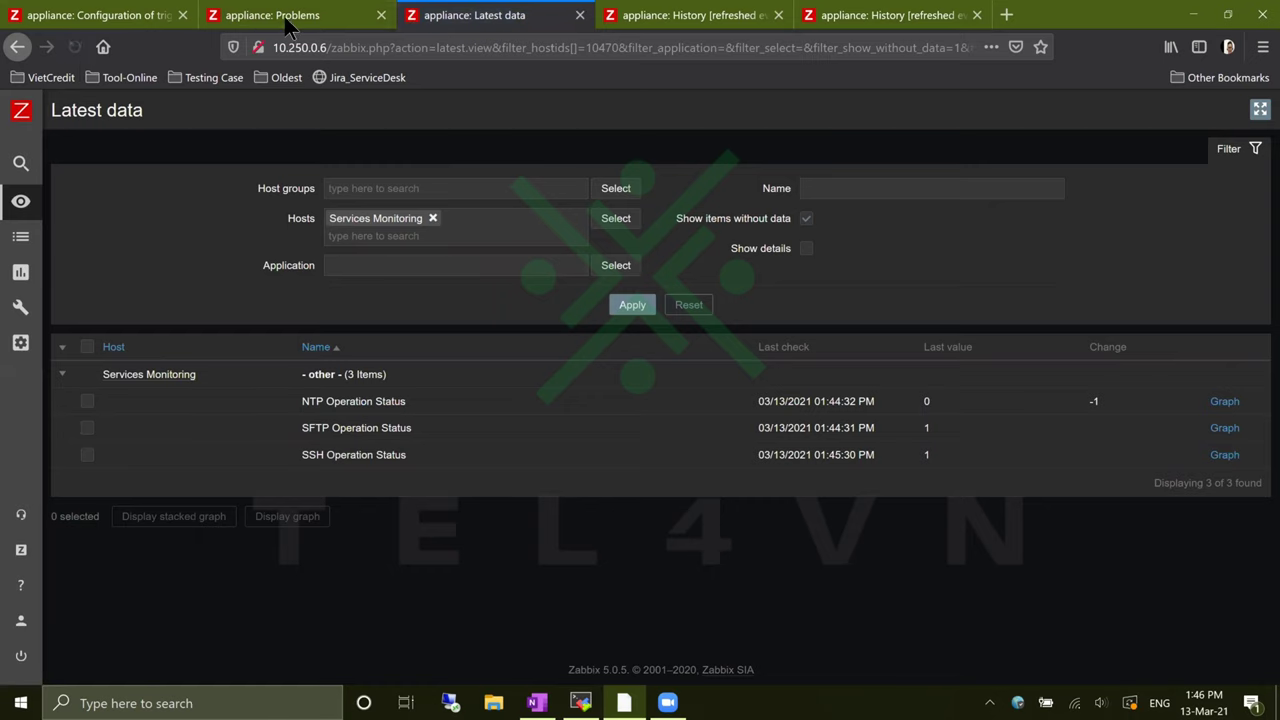
click(580, 703)
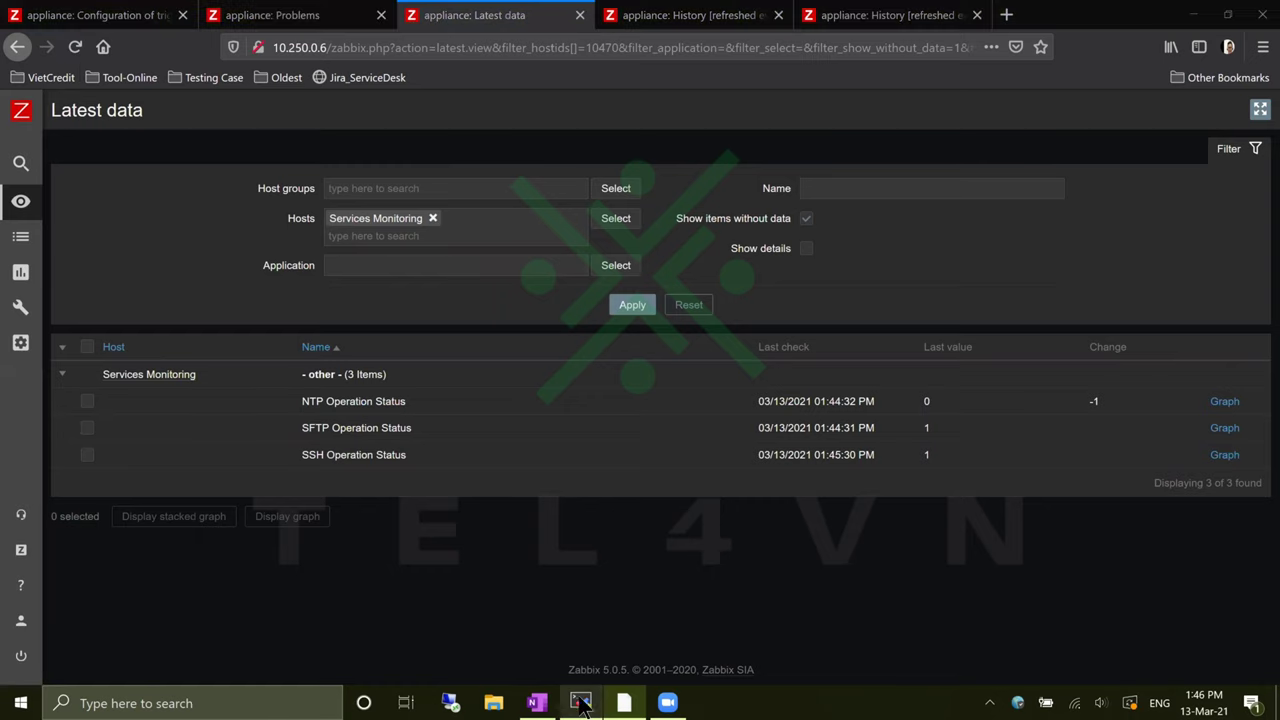
click(305, 86)
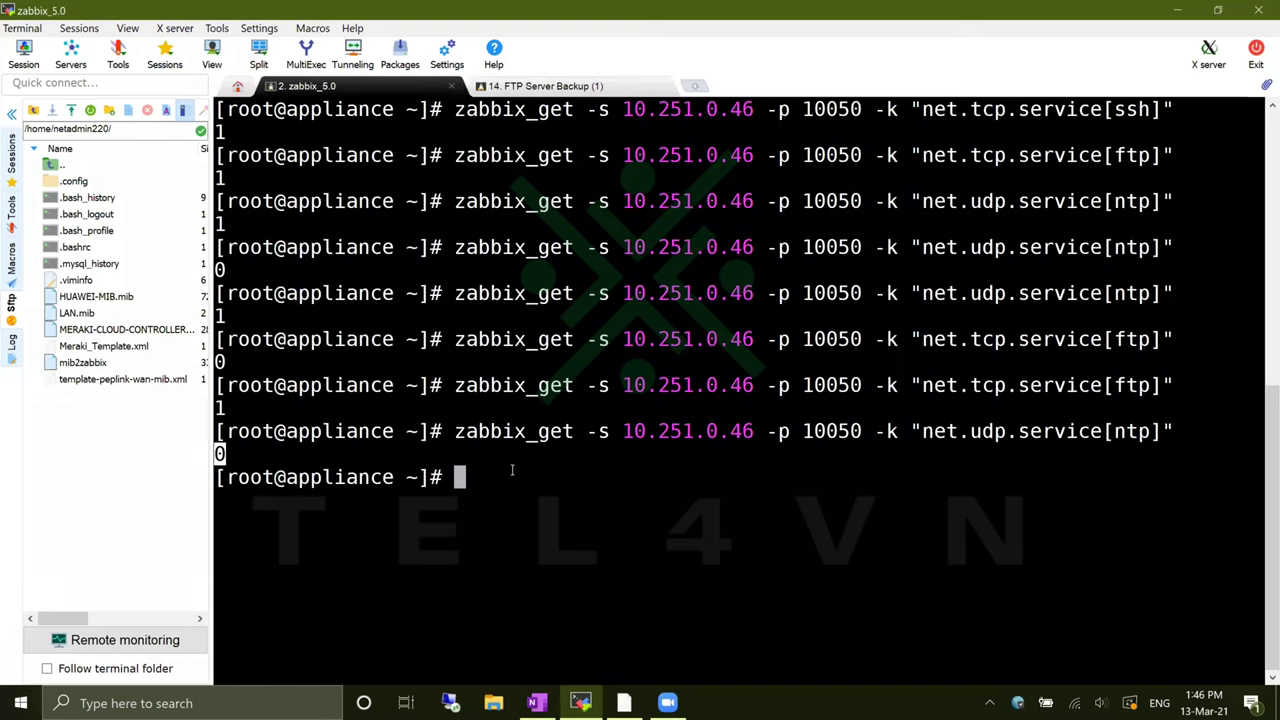
key(Up)
key(Up)
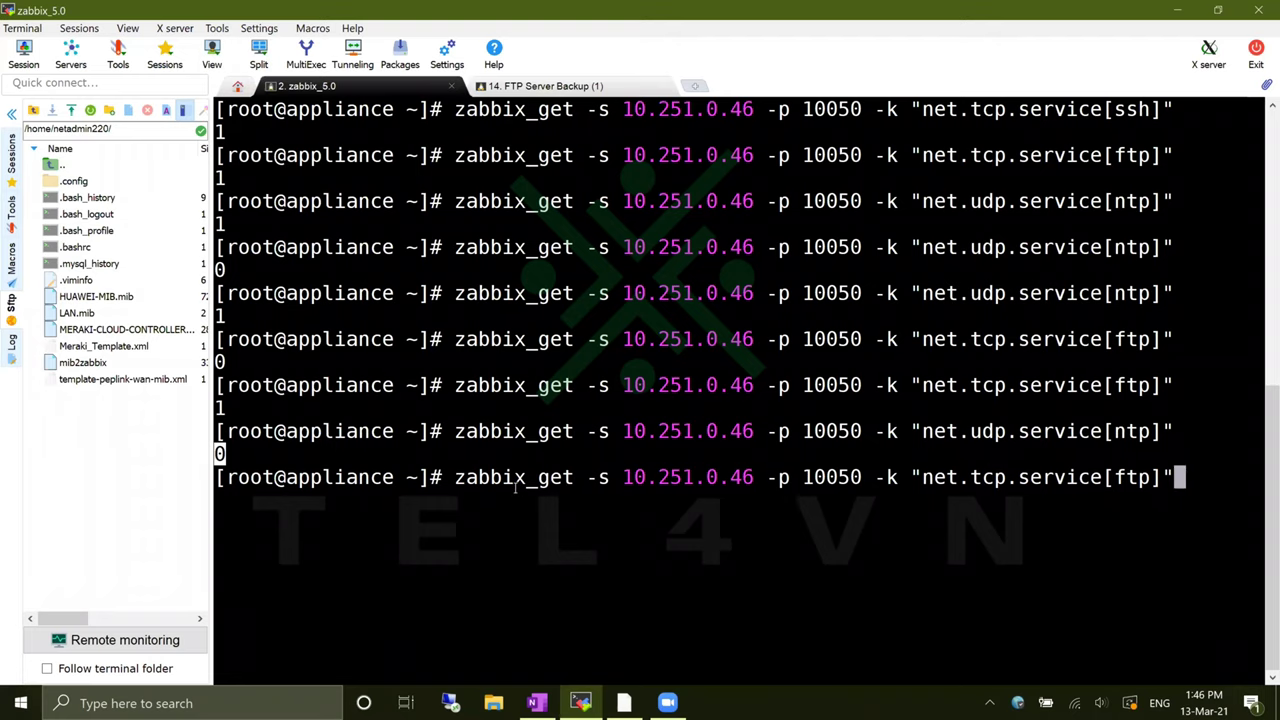
key(Up)
key(Down)
key(Return)
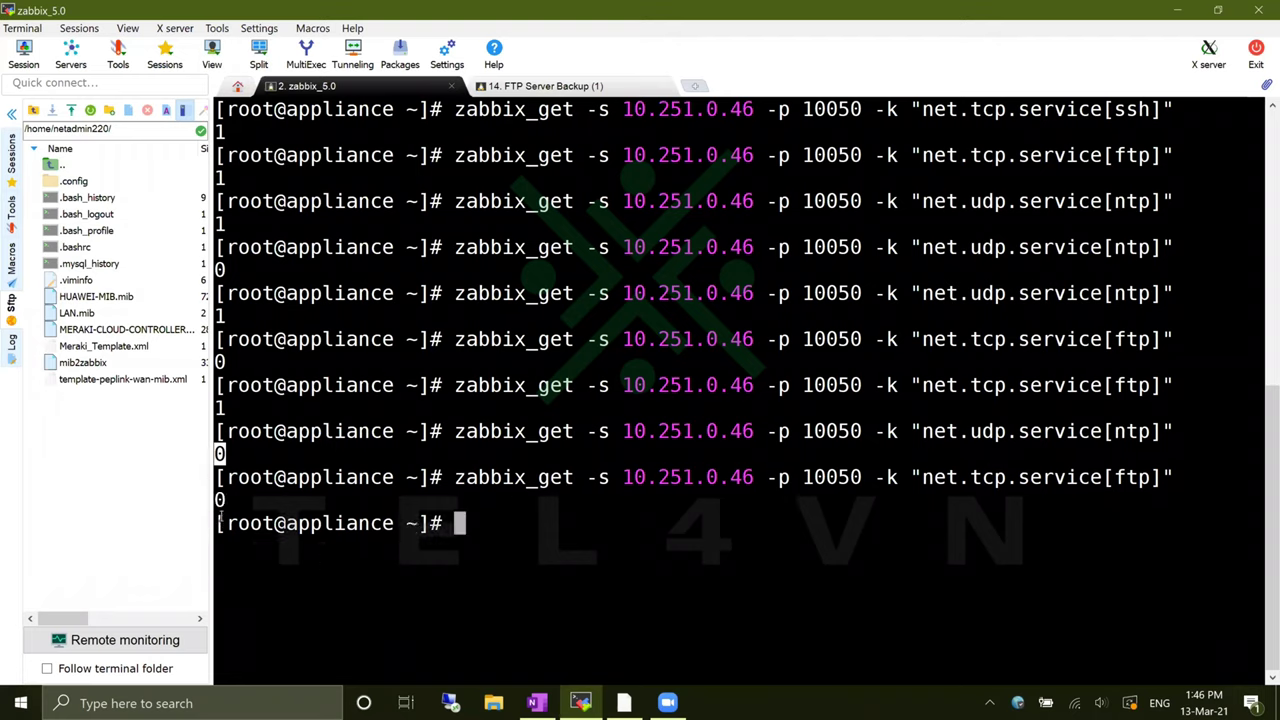
- Return to Zabbix in the browser, refresh Latest data, and examine the SFTP Operation Status graph and the Problems page
click(624, 703)
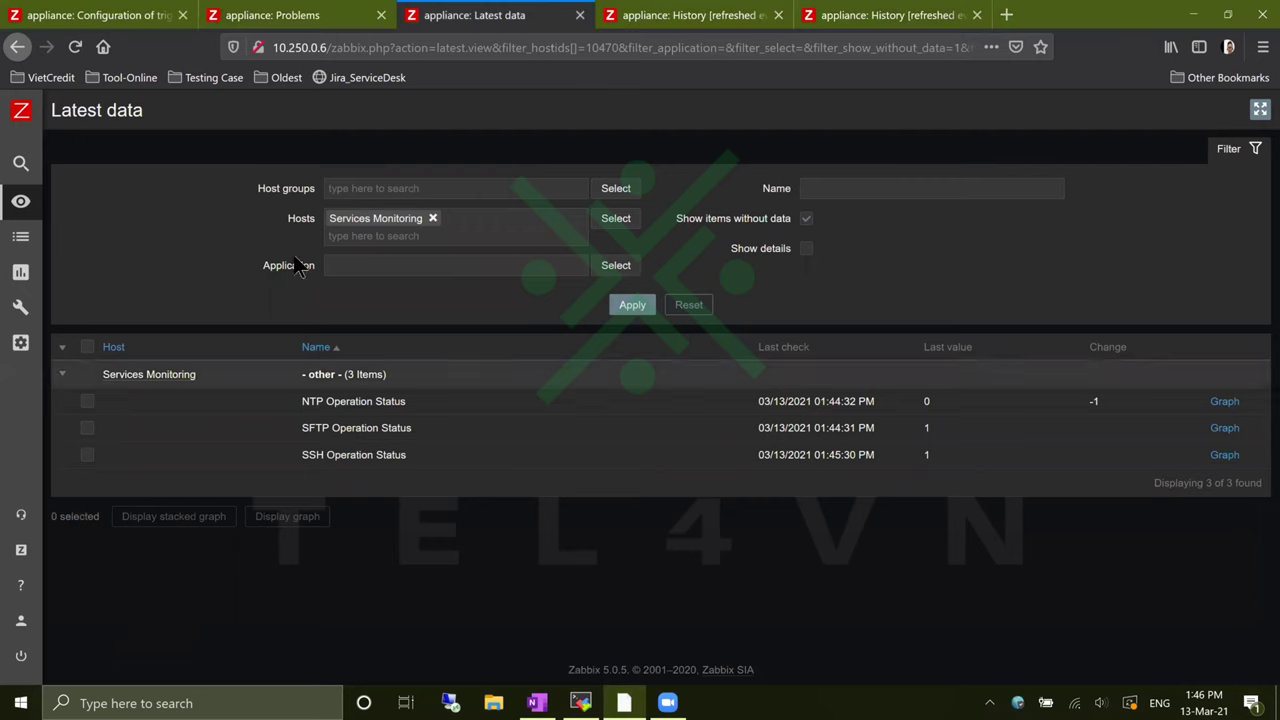
click(83, 49)
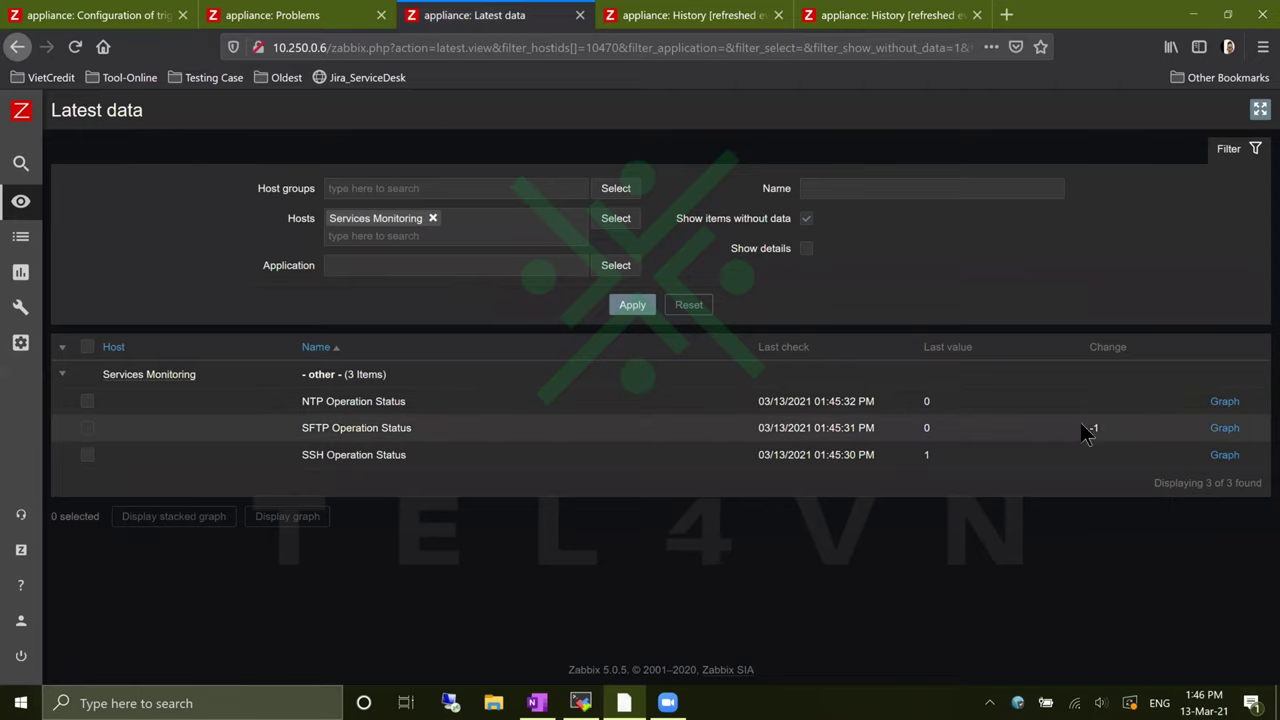
middle_click(1224, 428)
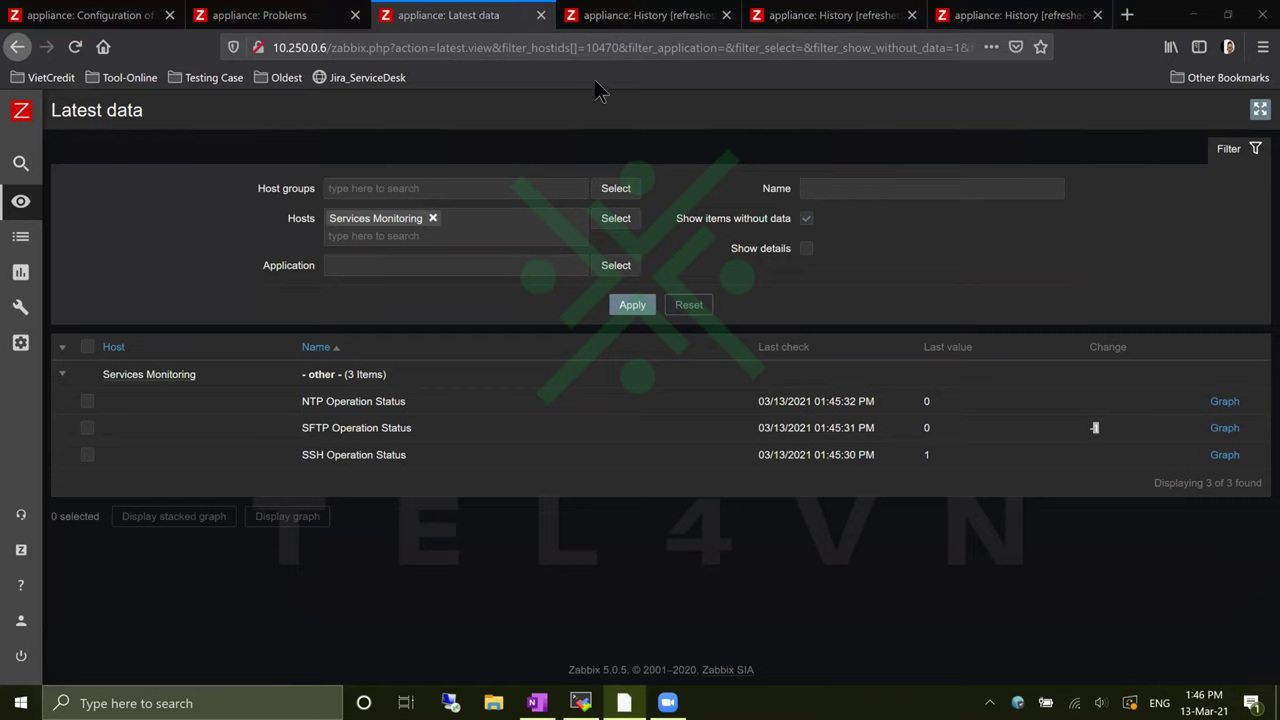
click(600, 24)
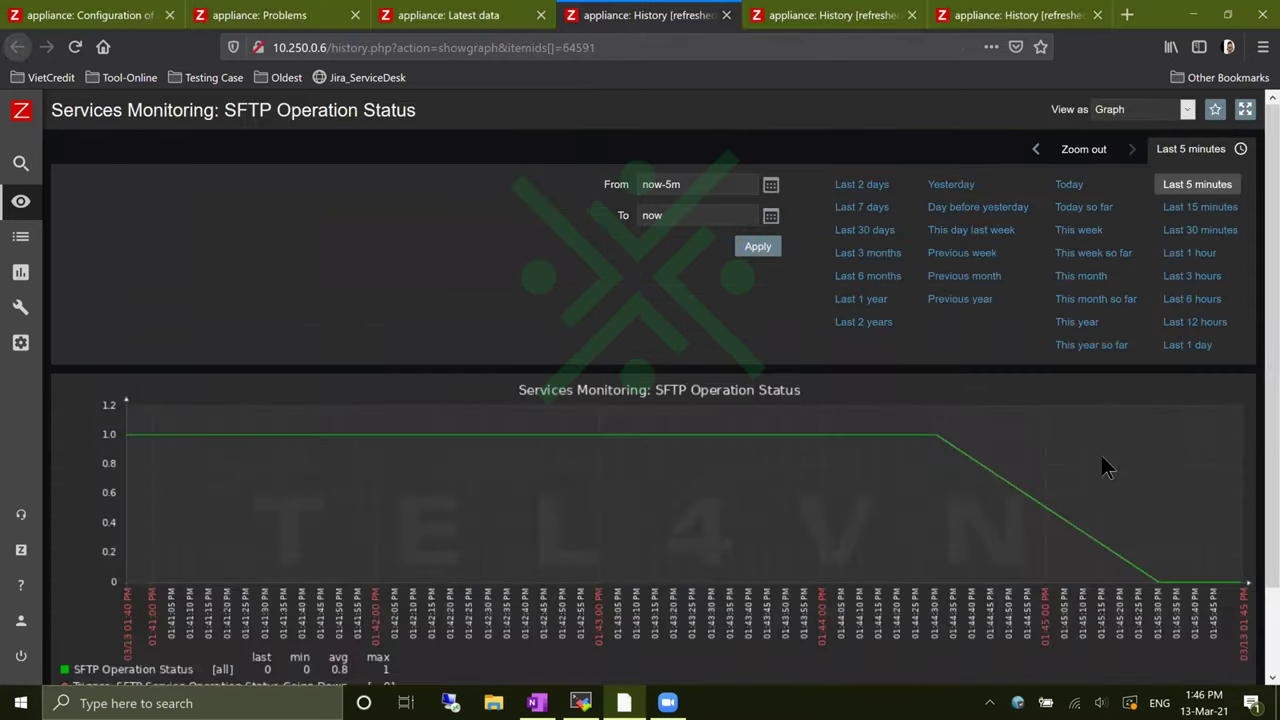
click(262, 15)
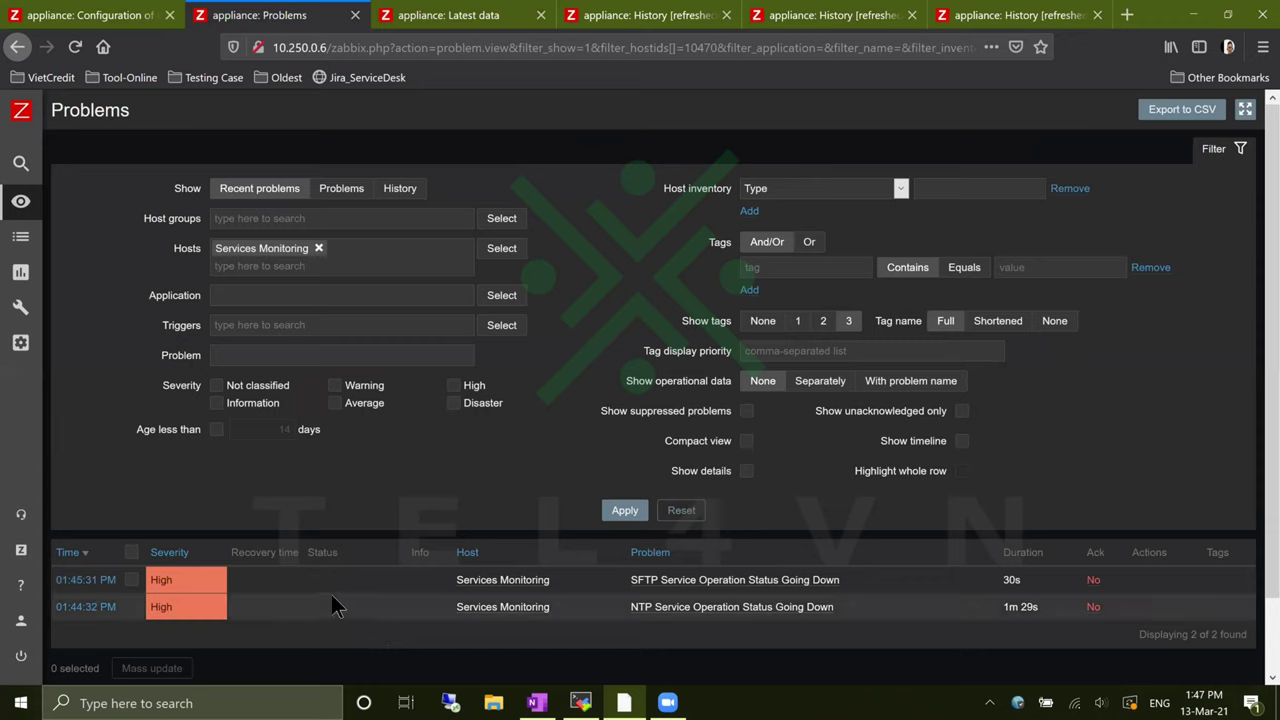
- Switch to the FTP Server Backup session in MobaXterm and start the NTP service with systemctl start ntpd
click(580, 703)
click(528, 86)
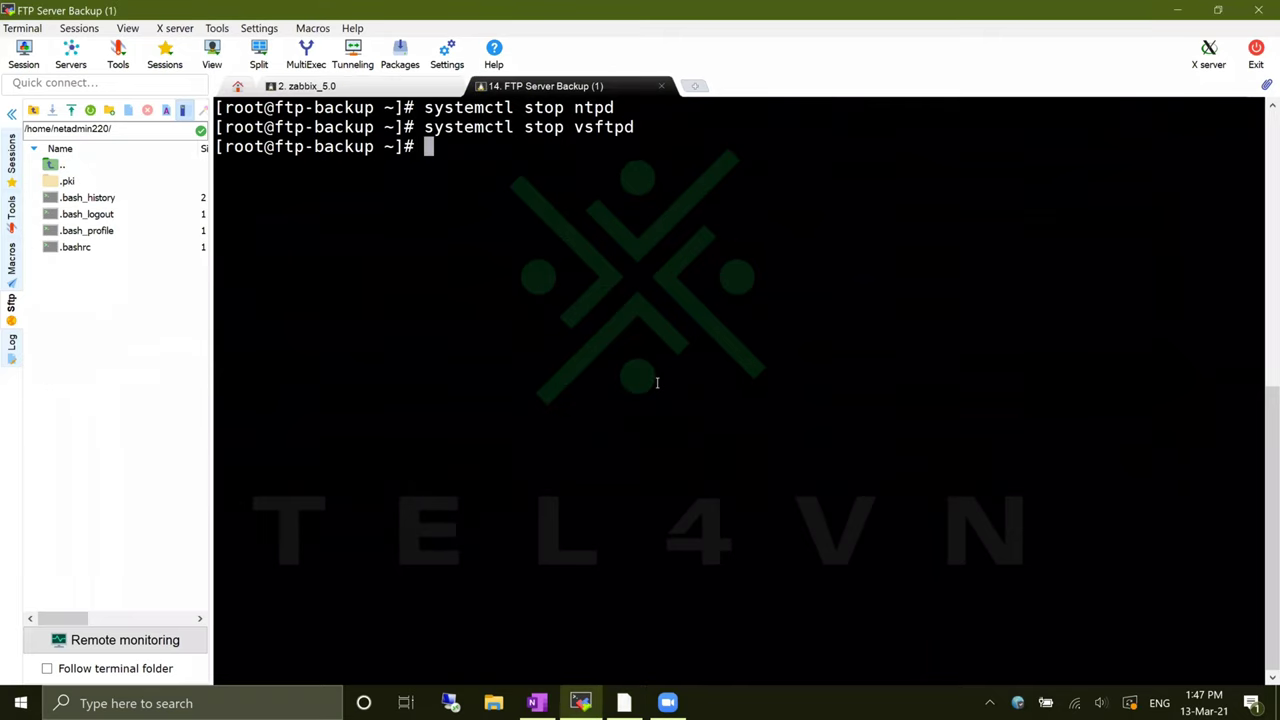
key(Up)
key(Left)
key(Left)
key(Left)
key(Left)
key(Left)
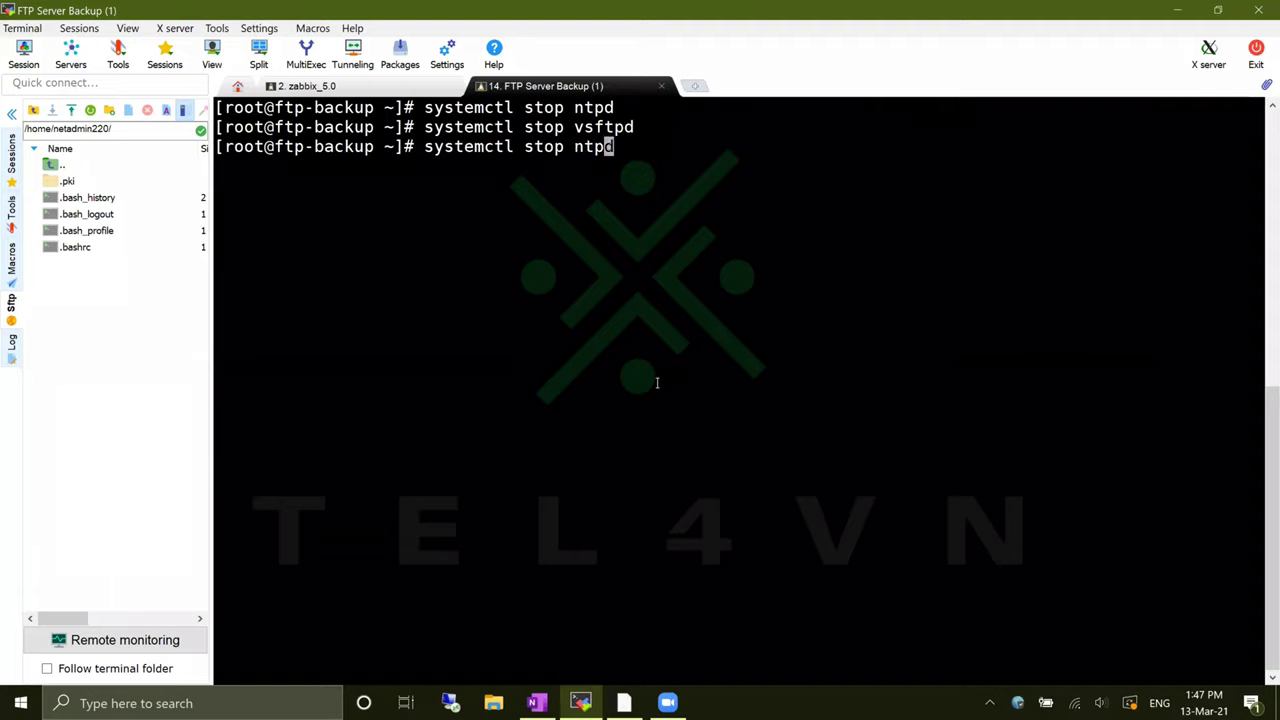
key(BackSpace)
key(BackSpace)
key(BackSpace)
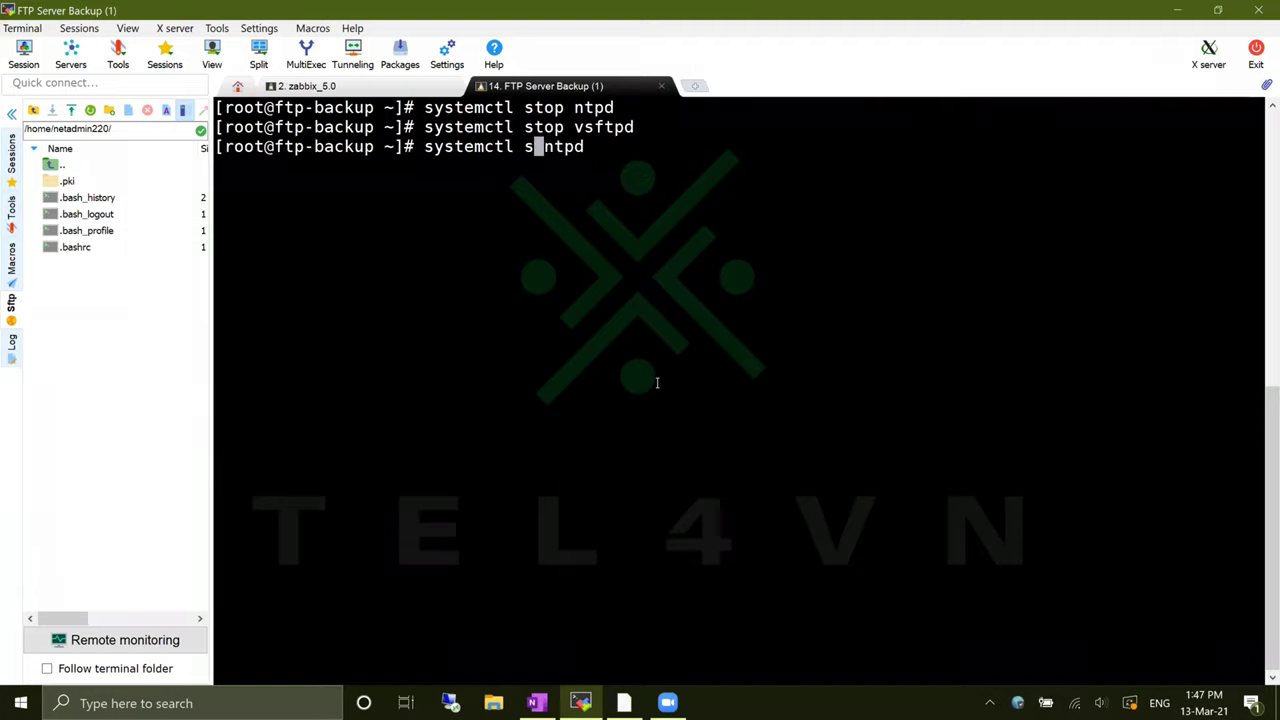
text(tart)
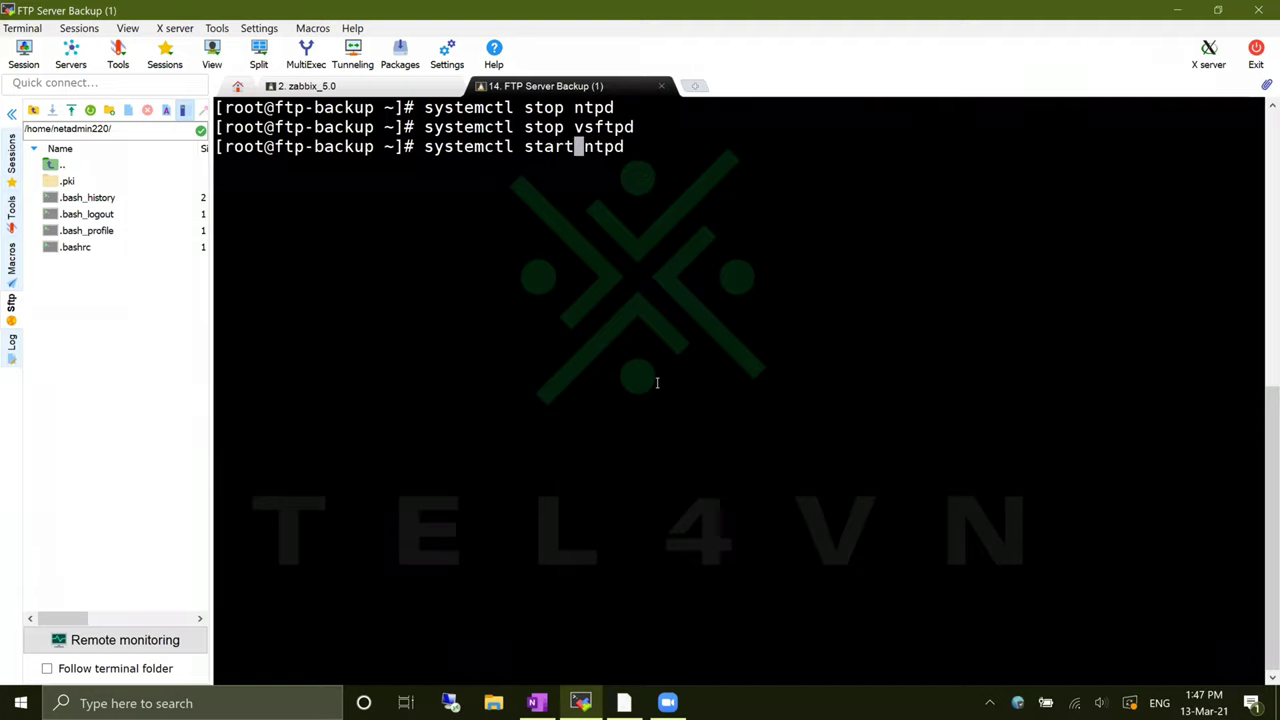
key(Return)
- Start the FTP service on the backup server with systemctl start vsftpd
key(Up)
key(Up)
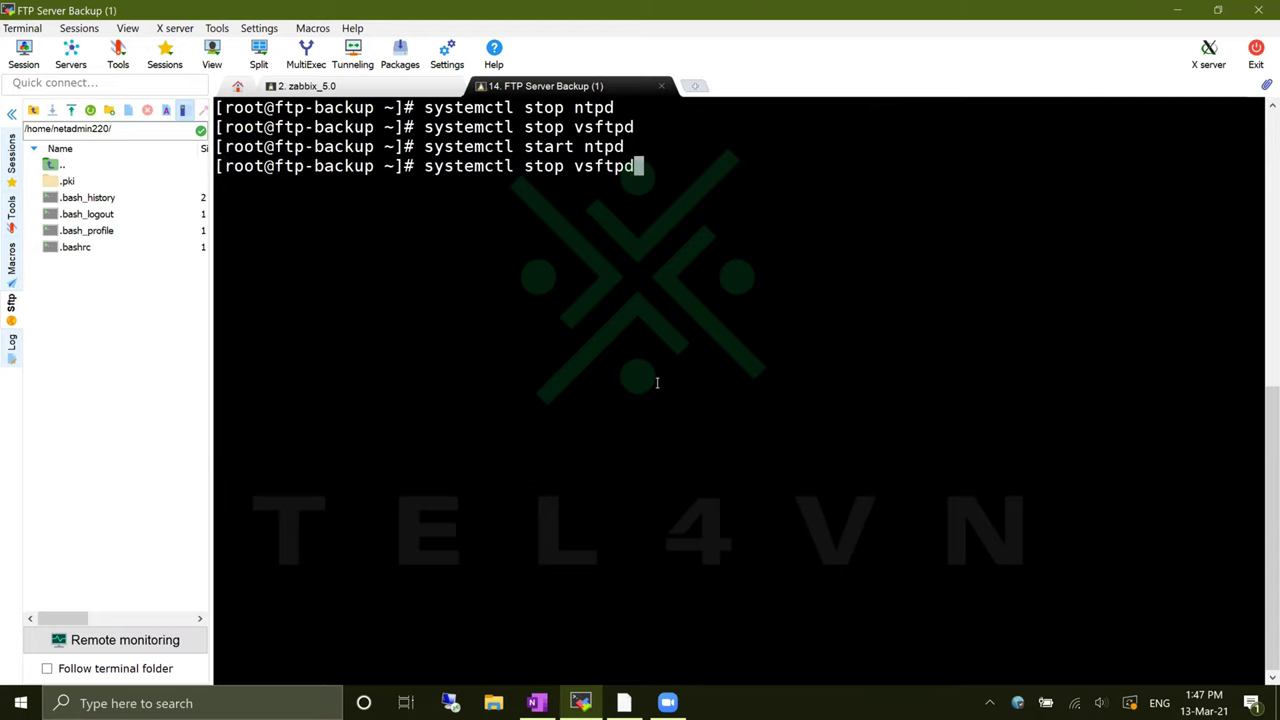
key(Left)
key(Left)
key(Left)
key(Left)
key(Left)
key(Left)
key(Left)
key(BackSpace)
key(BackSpace)
text(art)
key(Return)
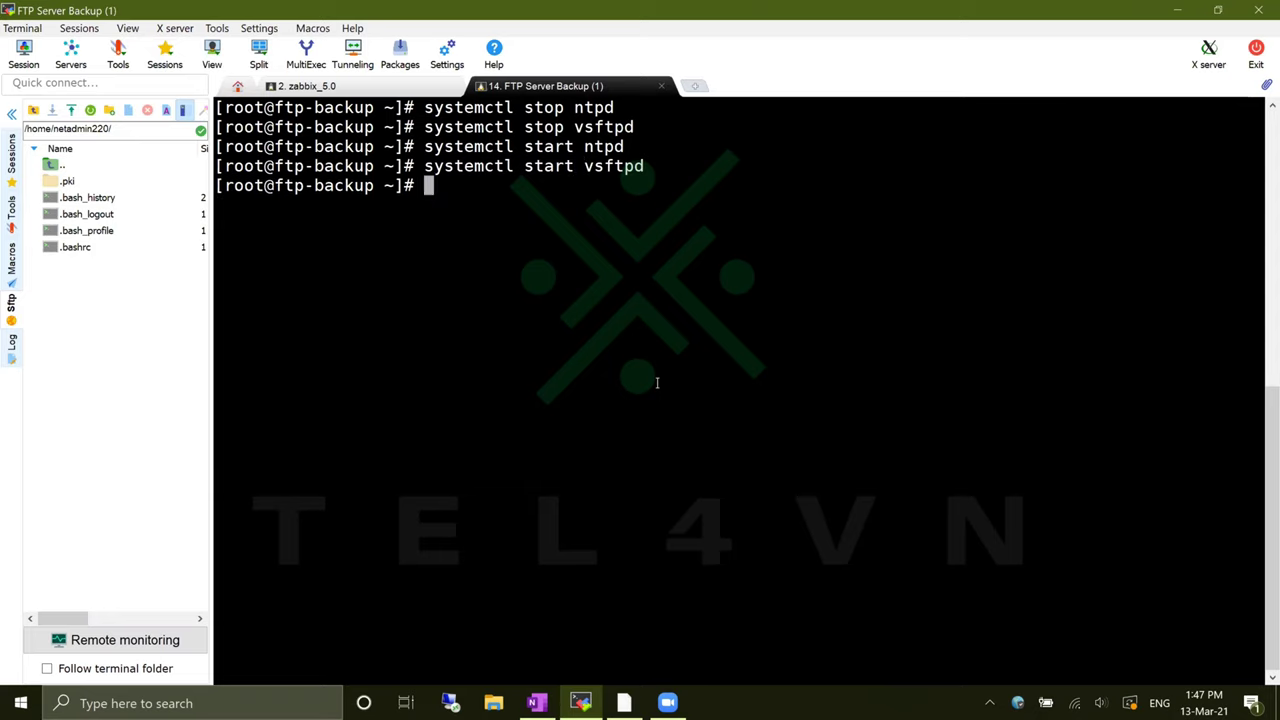
- Check the FTP service on the backup server with systemctl status vsftpd and examine its Active line
key(Up)
key(Left)
key(Left)
key(Left)
key(Left)
key(Left)
key(Left)
key(BackSpace)
key(BackSpace)
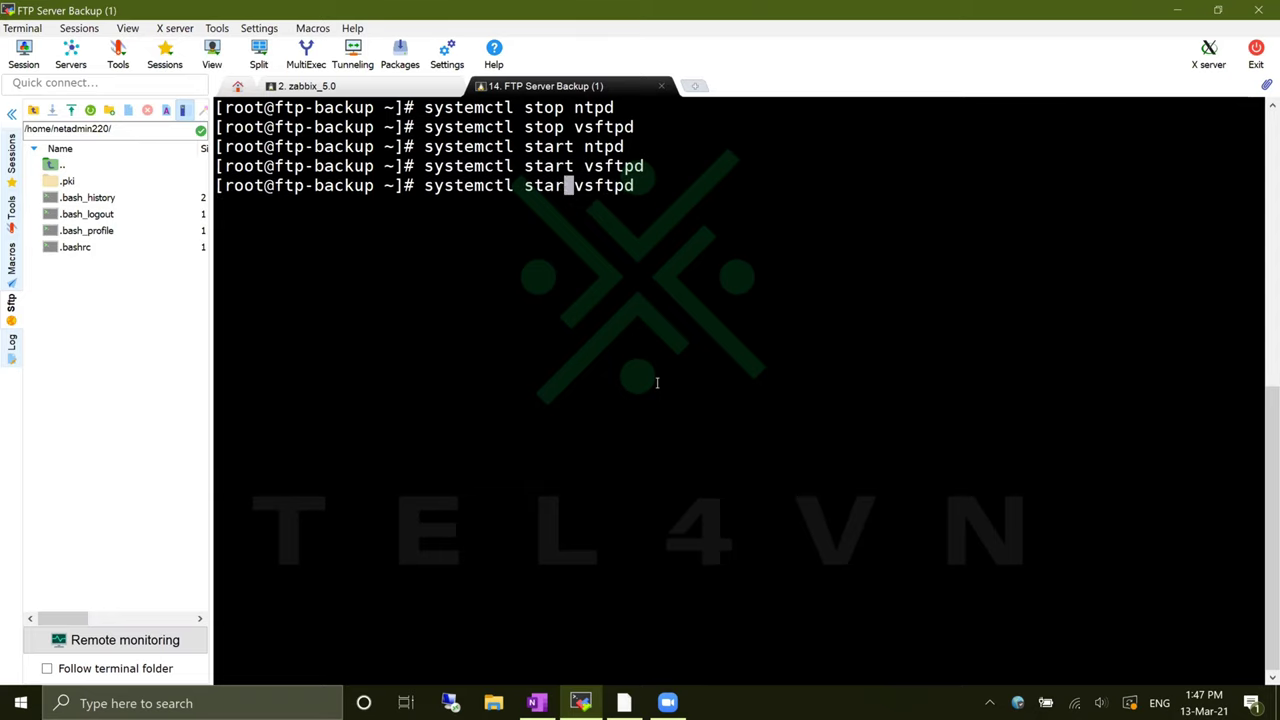
text(tat)
key(BackSpace)
key(BackSpace)
text(us)
key(Return)
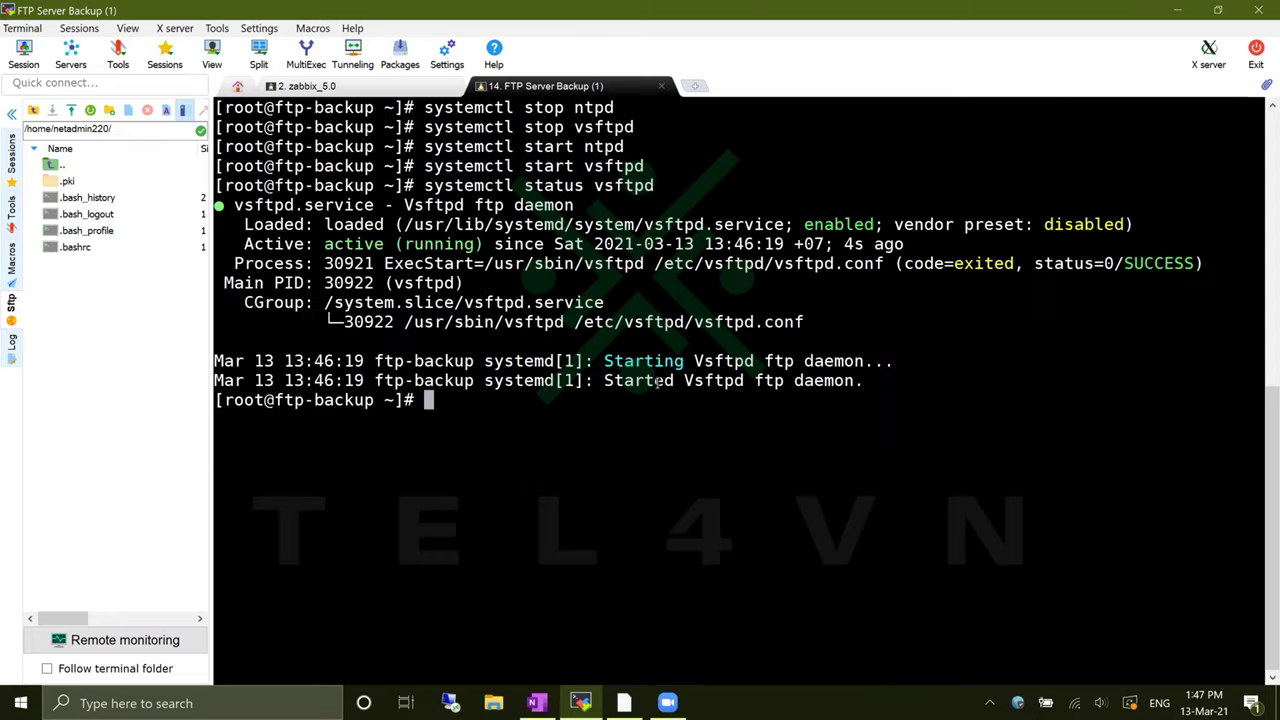
drag(332, 244, 466, 244)
triple_click(466, 244)
click(586, 324)
- Check the NTP service with systemctl status ntpd and examine its Active line
key(Up)
key(Up)
key(Up)
key(Left)
key(Left)
key(Left)
key(Left)
key(Left)
key(Left)
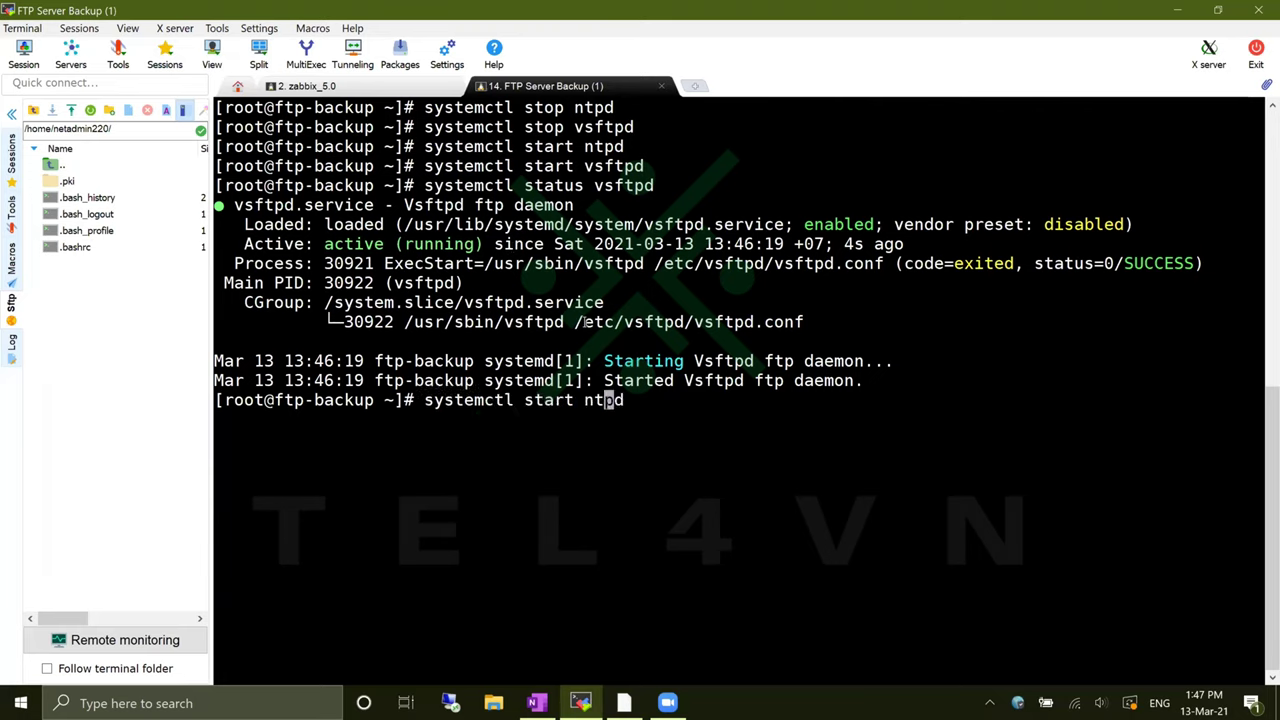
key(BackSpace)
key(Delete)
text(tus)
key(Return)
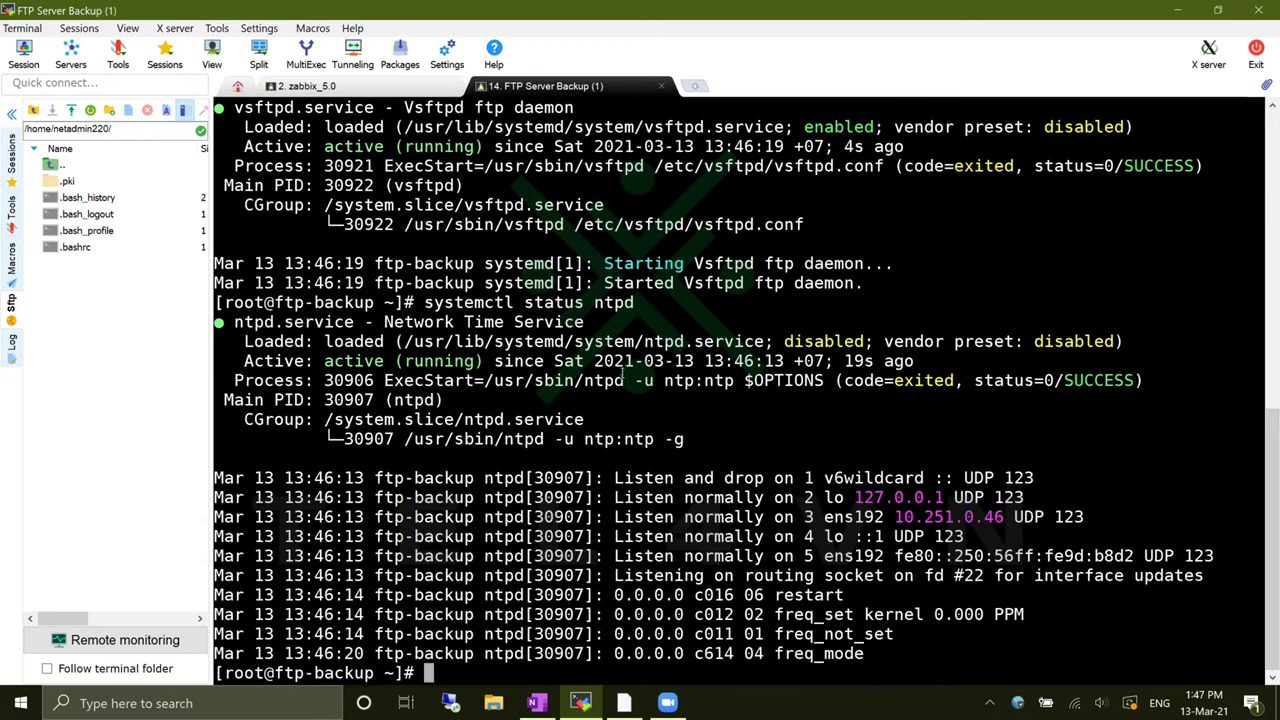
triple_click(447, 366)
click(500, 383)
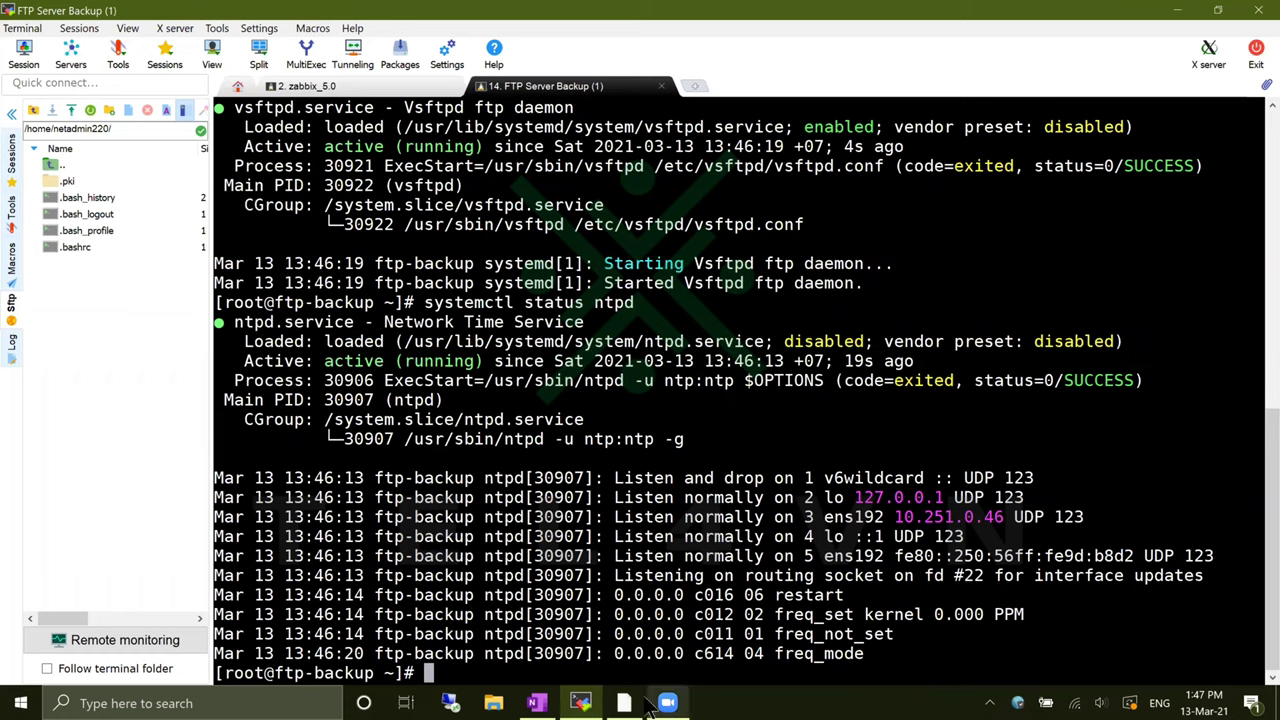
- Switch to Zabbix in the browser and refresh Latest data and the Problems page for the Services Monitoring host
mouse_move(632, 703)
click(660, 630)
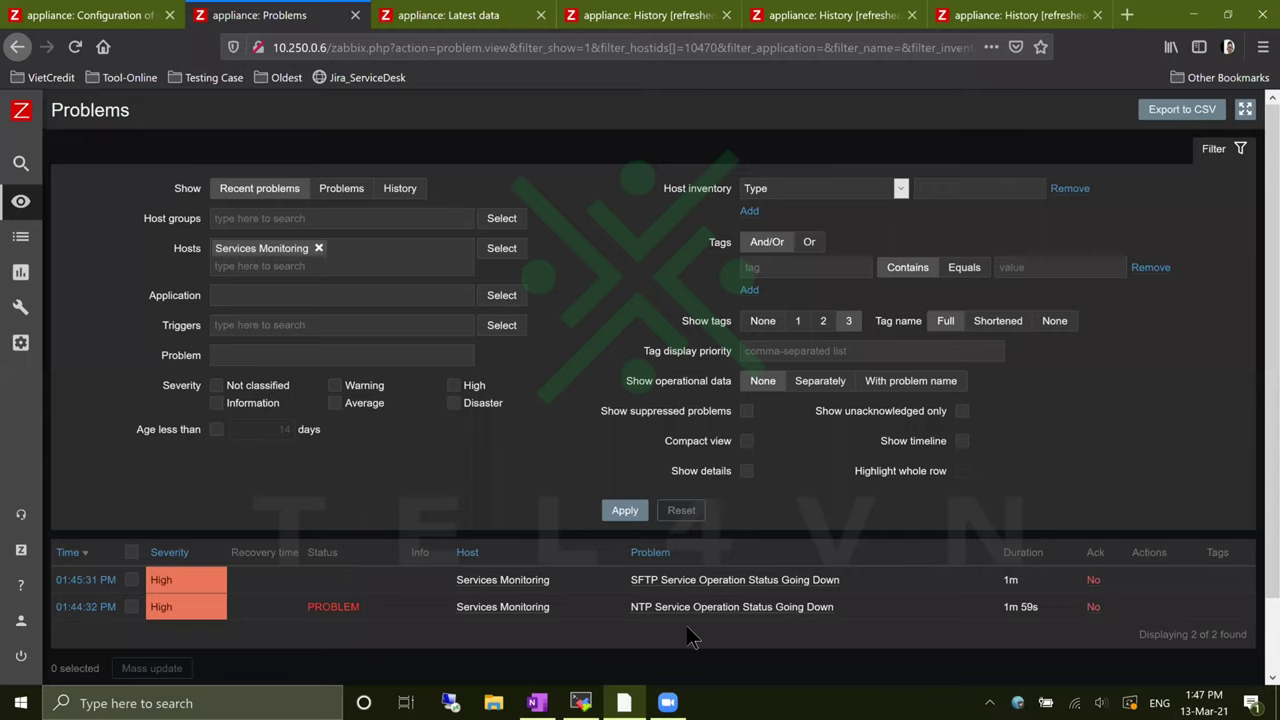
click(419, 24)
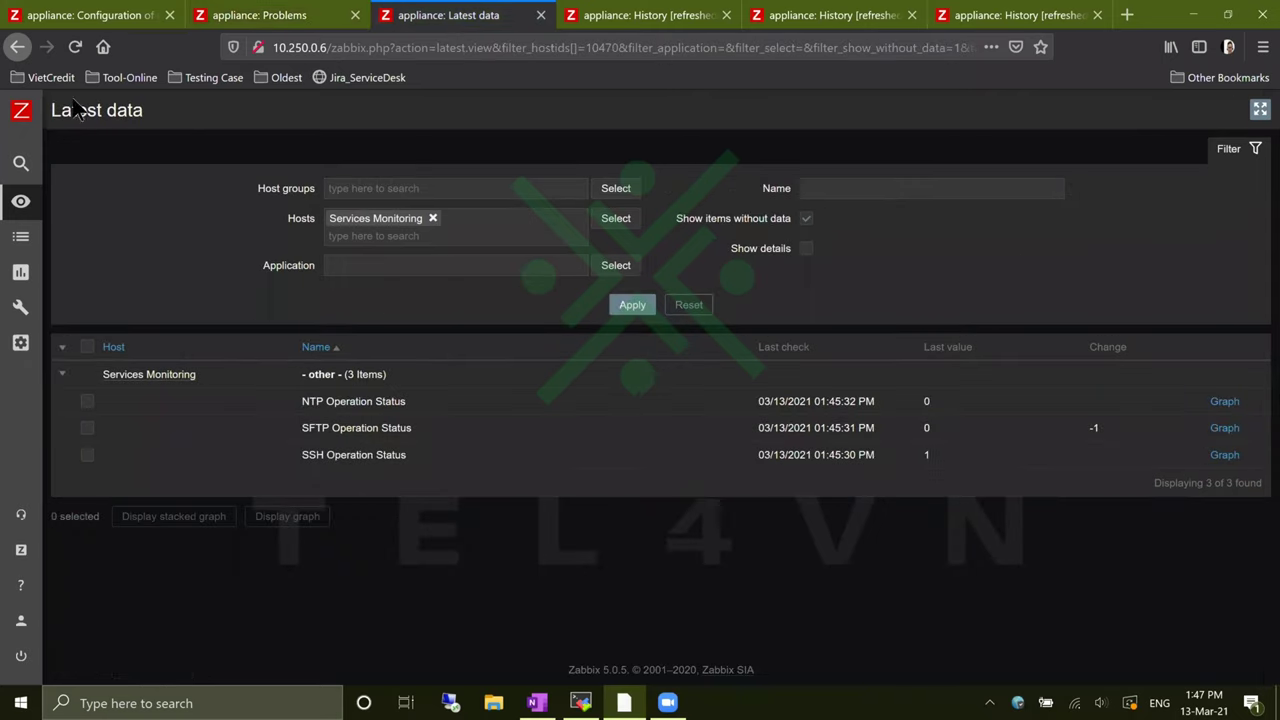
click(75, 47)
click(258, 15)
click(81, 51)
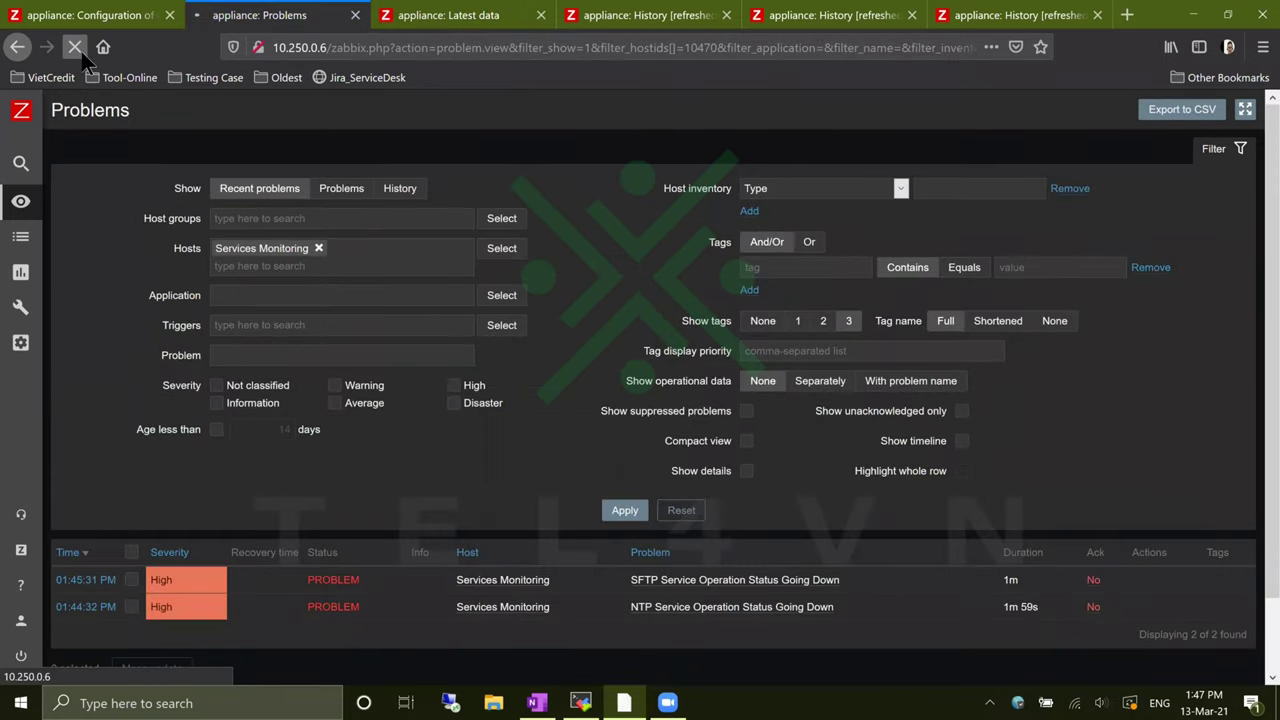